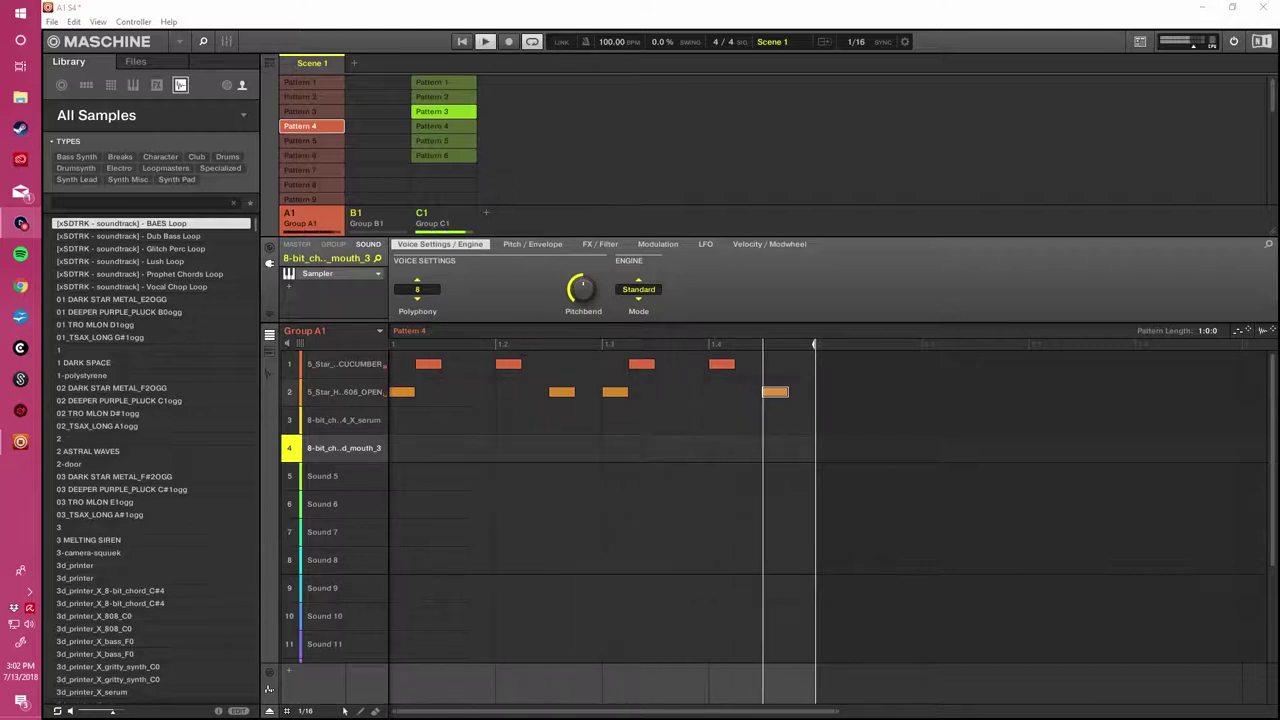
Stop playback, check sounds 1 to 4 and 7 of Group B1, and return to Group A1.
key("space")
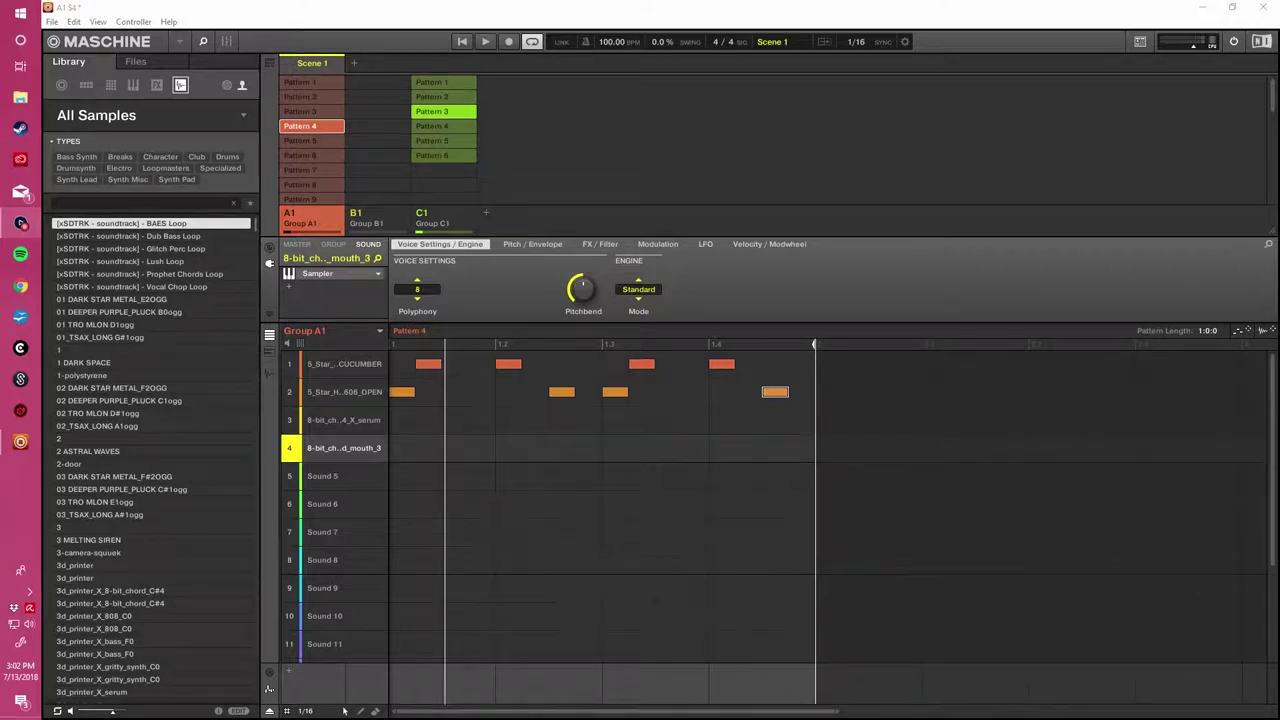
left_click(377, 218)
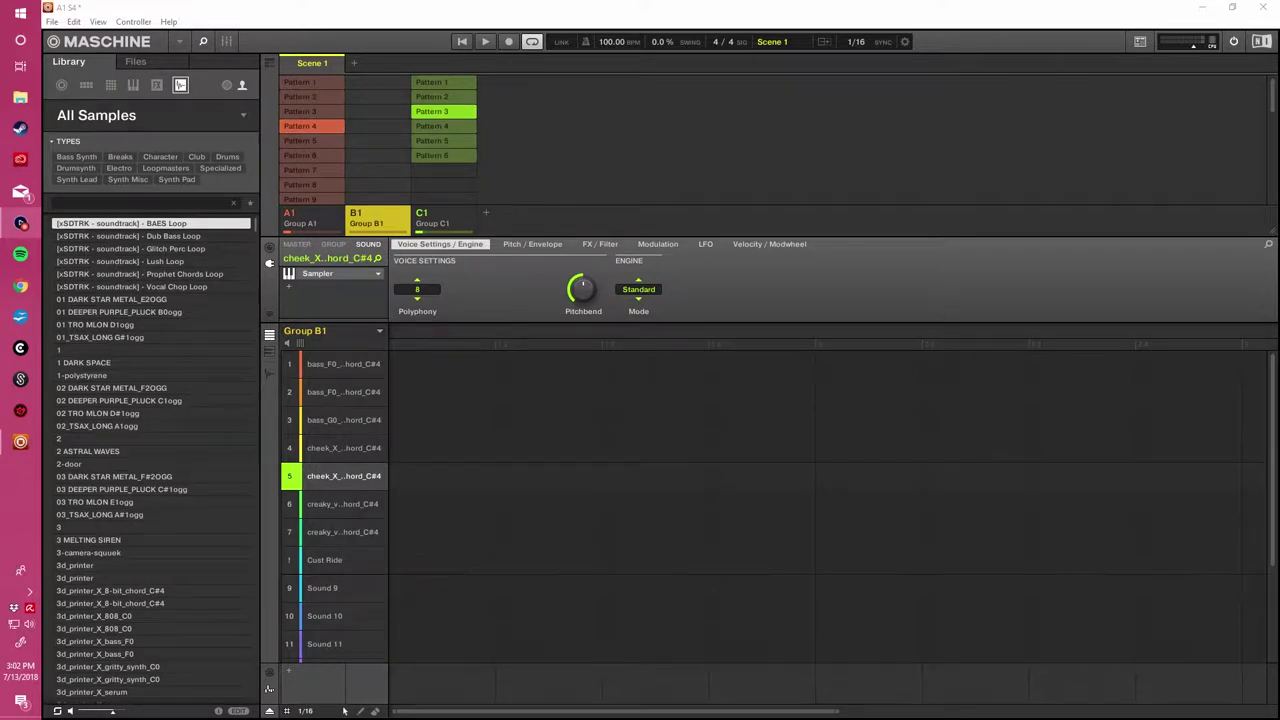
left_click(343, 364)
left_click(343, 392)
left_click(343, 420)
left_click(343, 448)
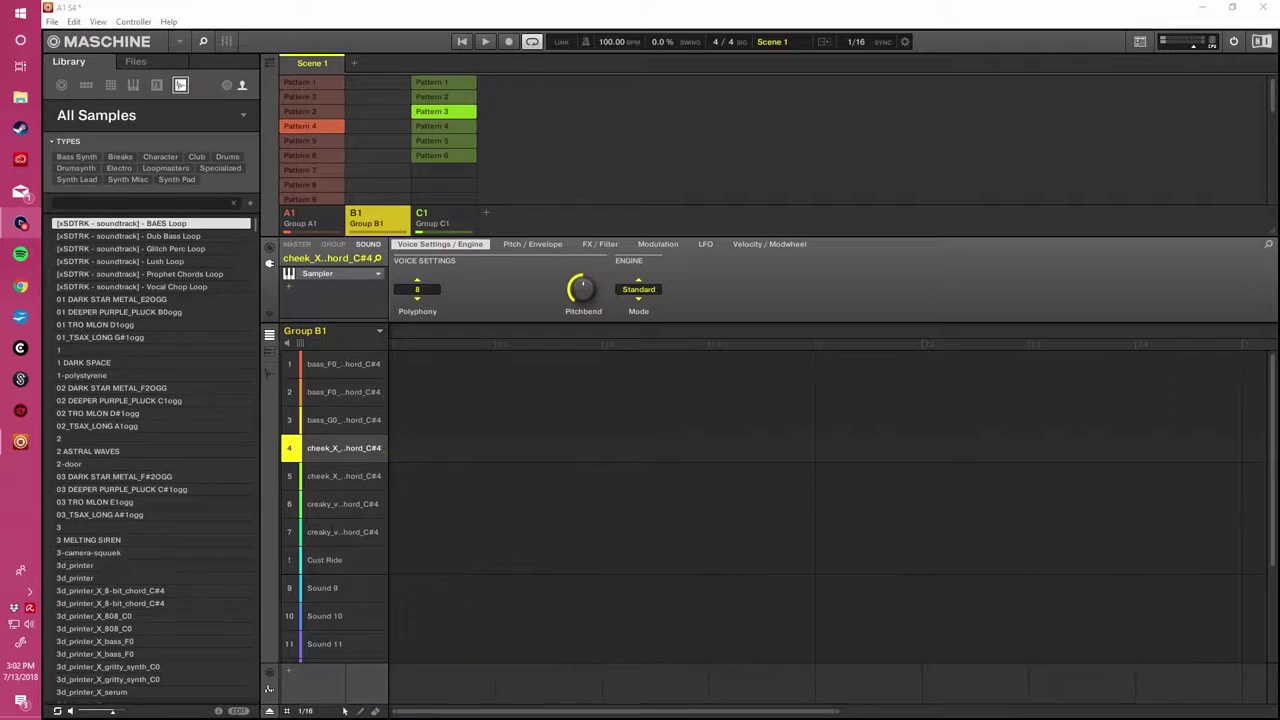
left_click(343, 532)
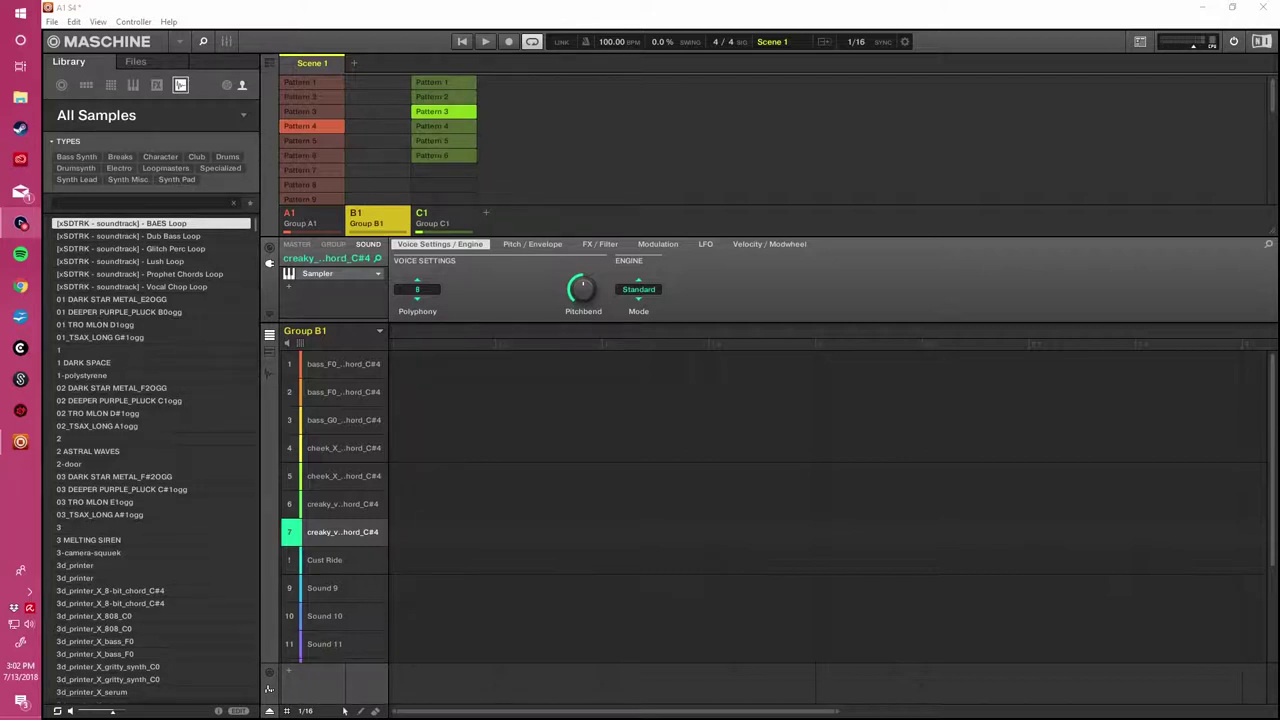
left_click(311, 218)
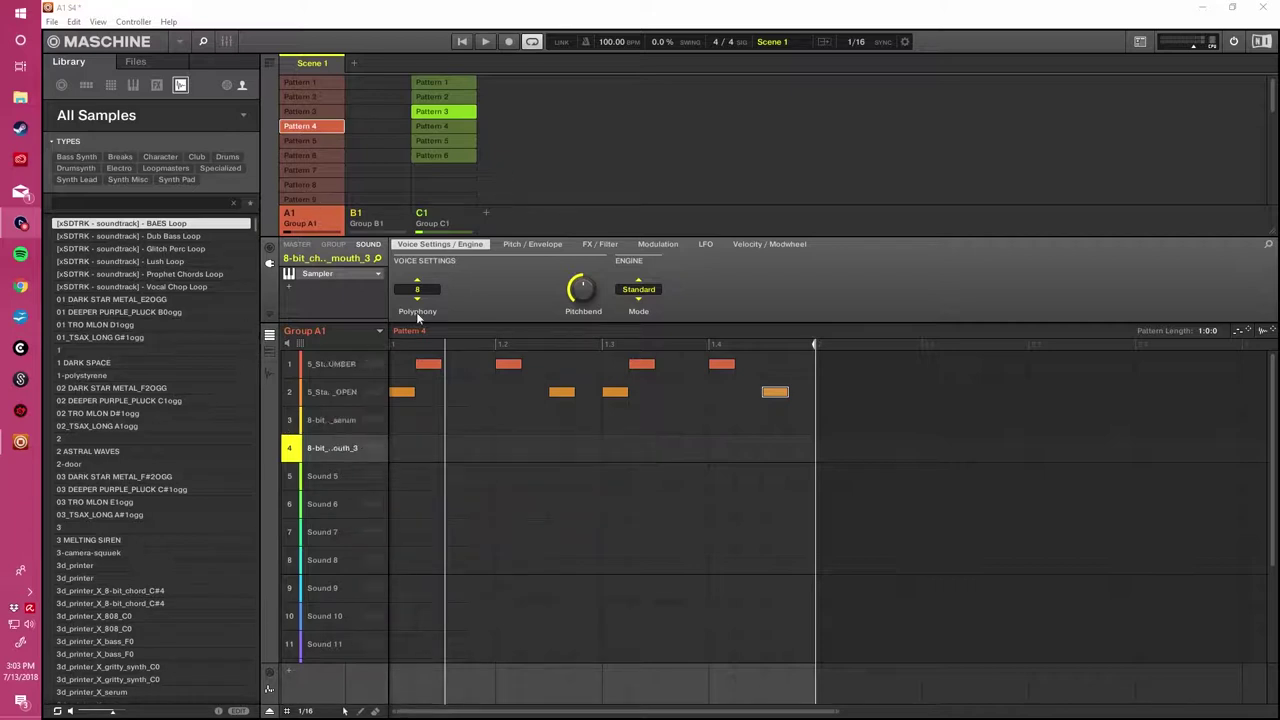
Switch from the pattern grid to the song timeline and delete Group B1, which holds the chord samples.
left_click(268, 64)
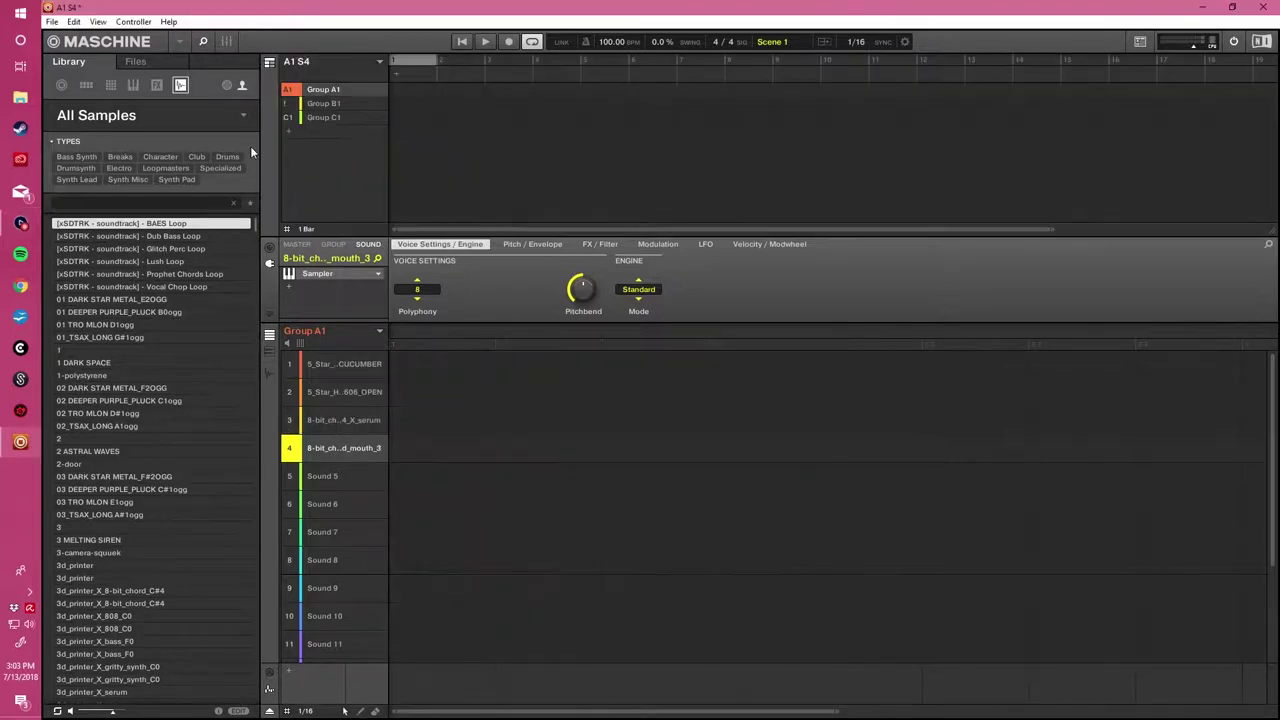
right_click(316, 117)
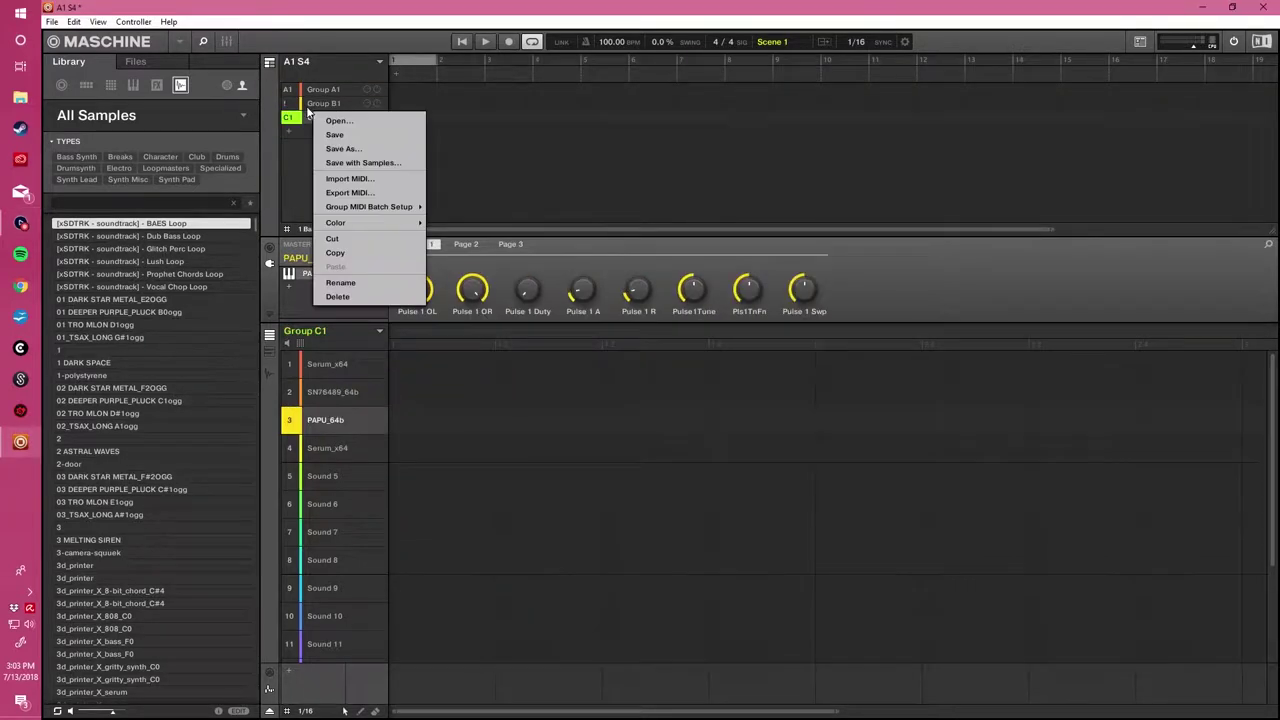
left_click(308, 112)
left_click(316, 106)
right_click(318, 105)
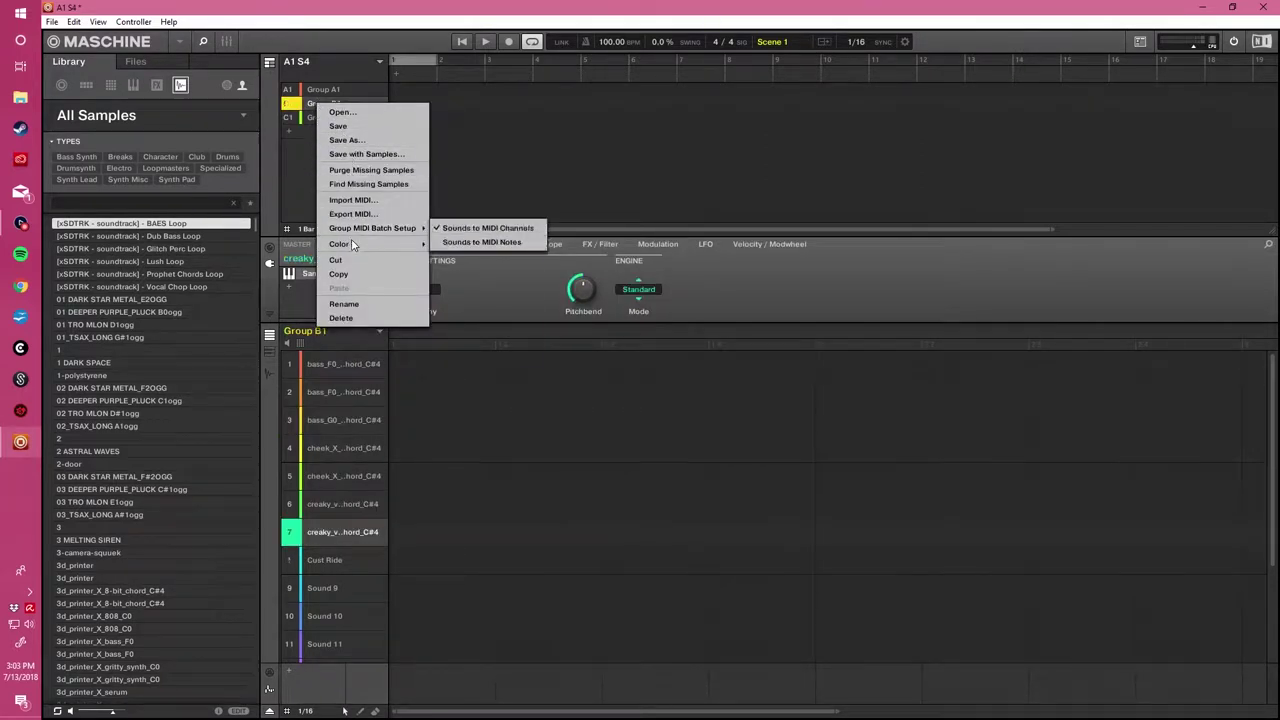
left_click(344, 303)
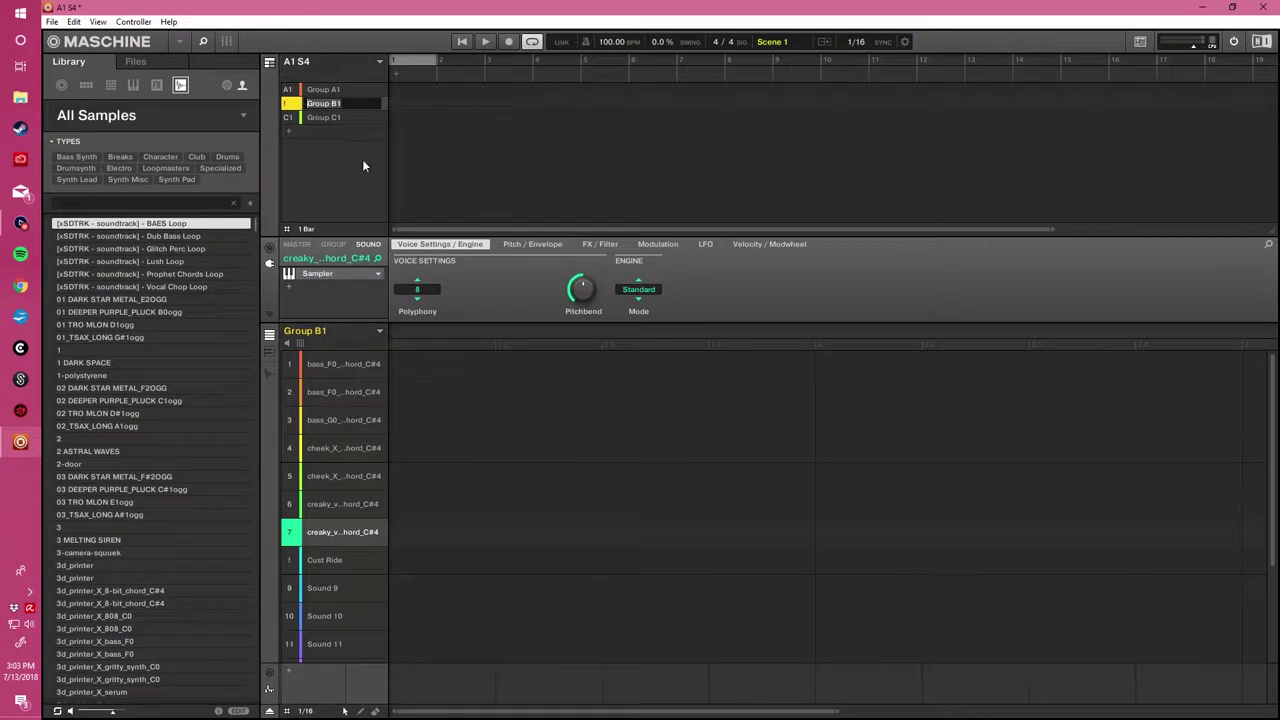
right_click(349, 101)
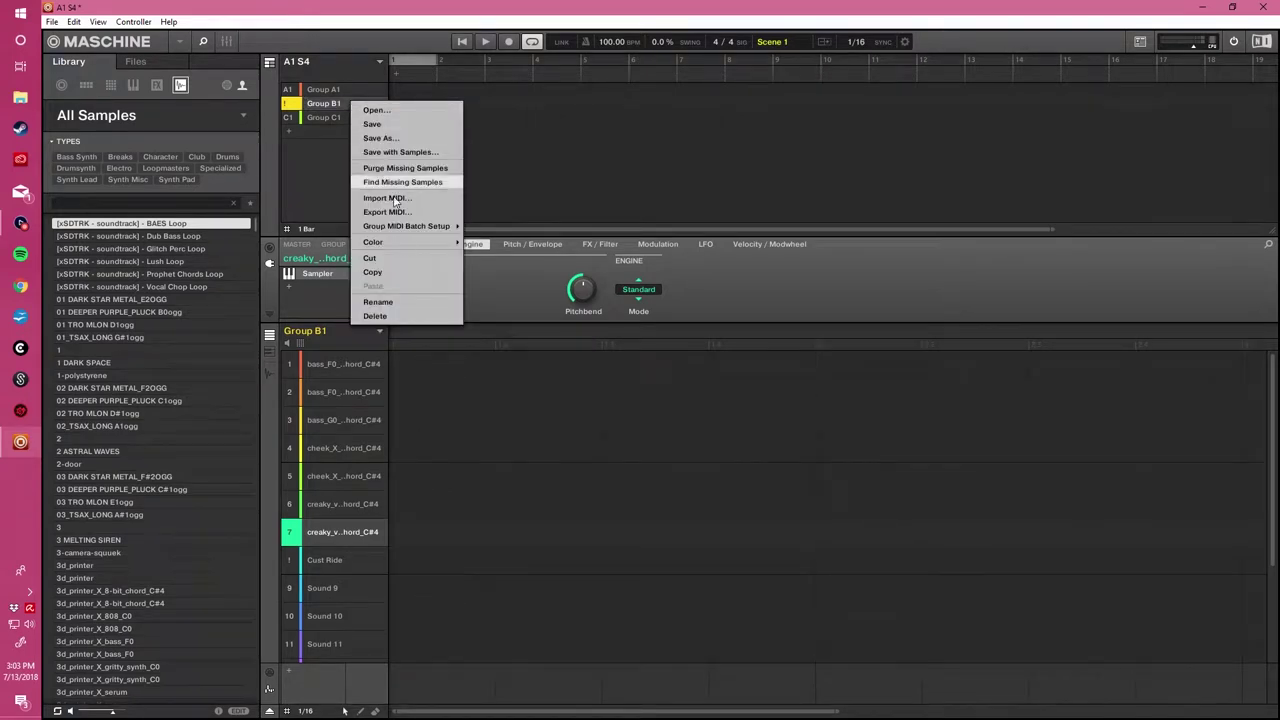
left_click(412, 315)
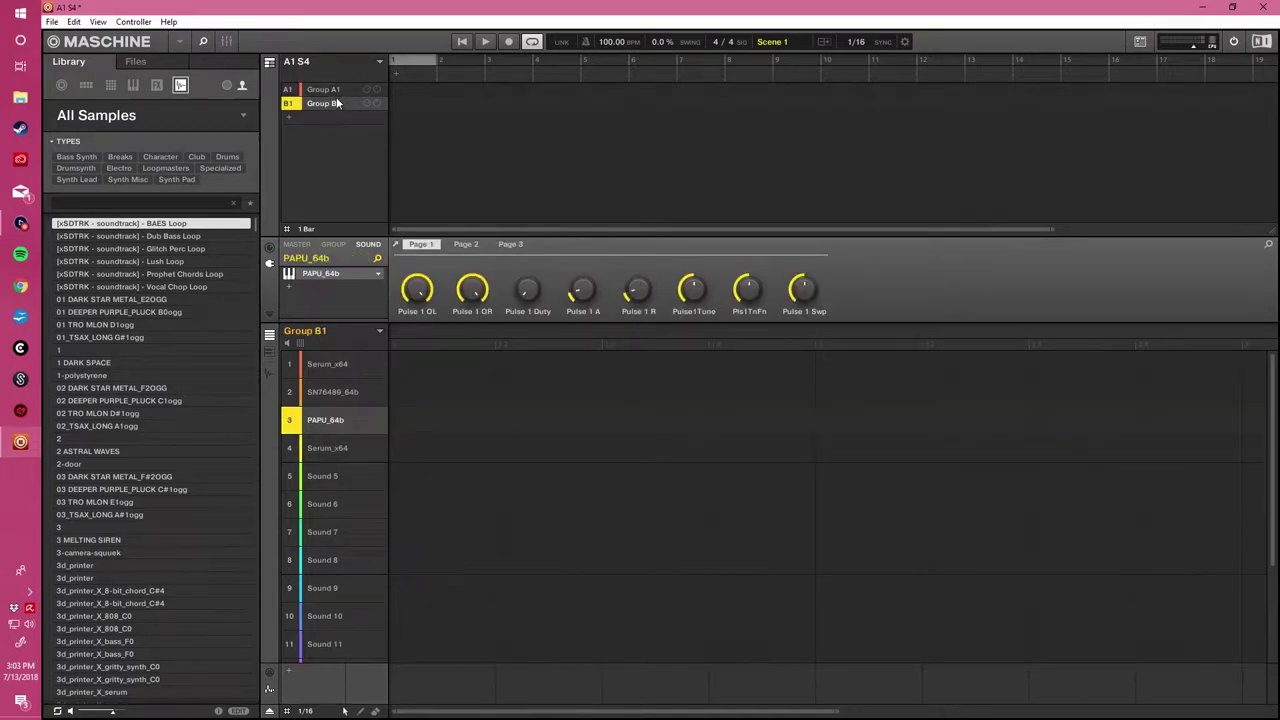
Place a scene at bar 1 of the timeline and remove Pattern 4 from its Group B1 row.
key("ctrl+z")
key("ctrl+z")
key("ctrl+z")
key("ctrl+z")
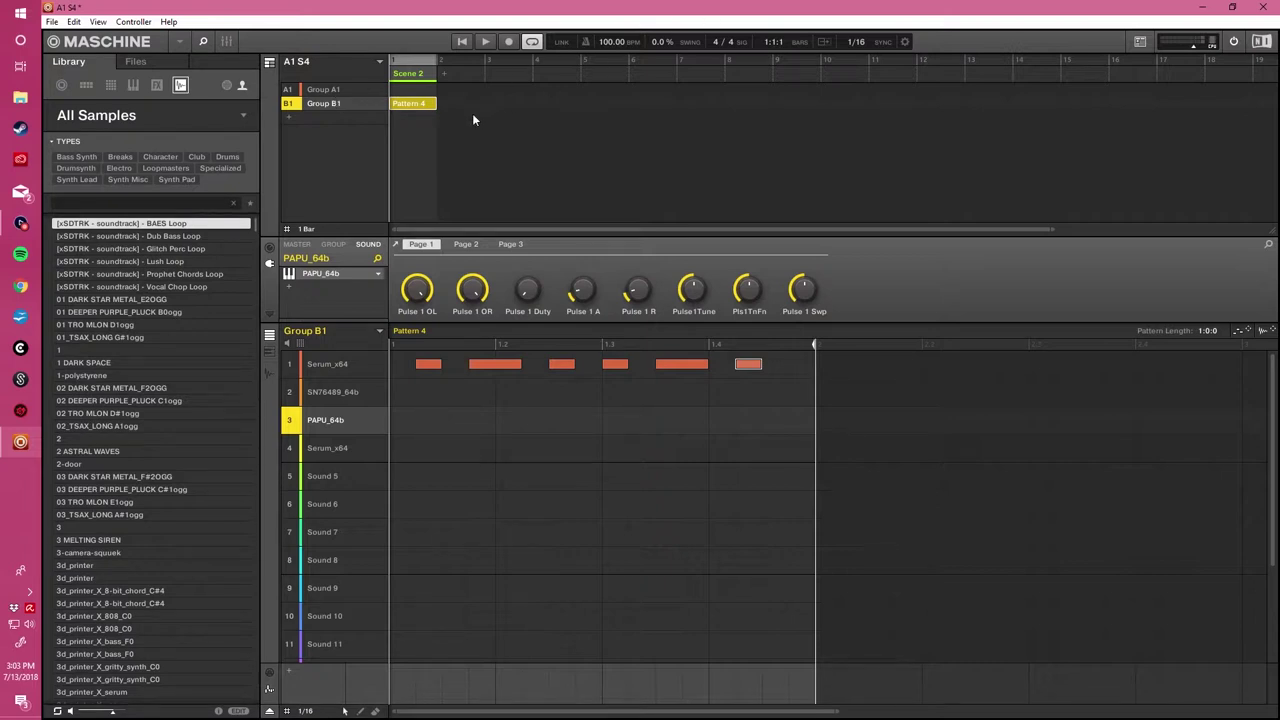
right_click(420, 114)
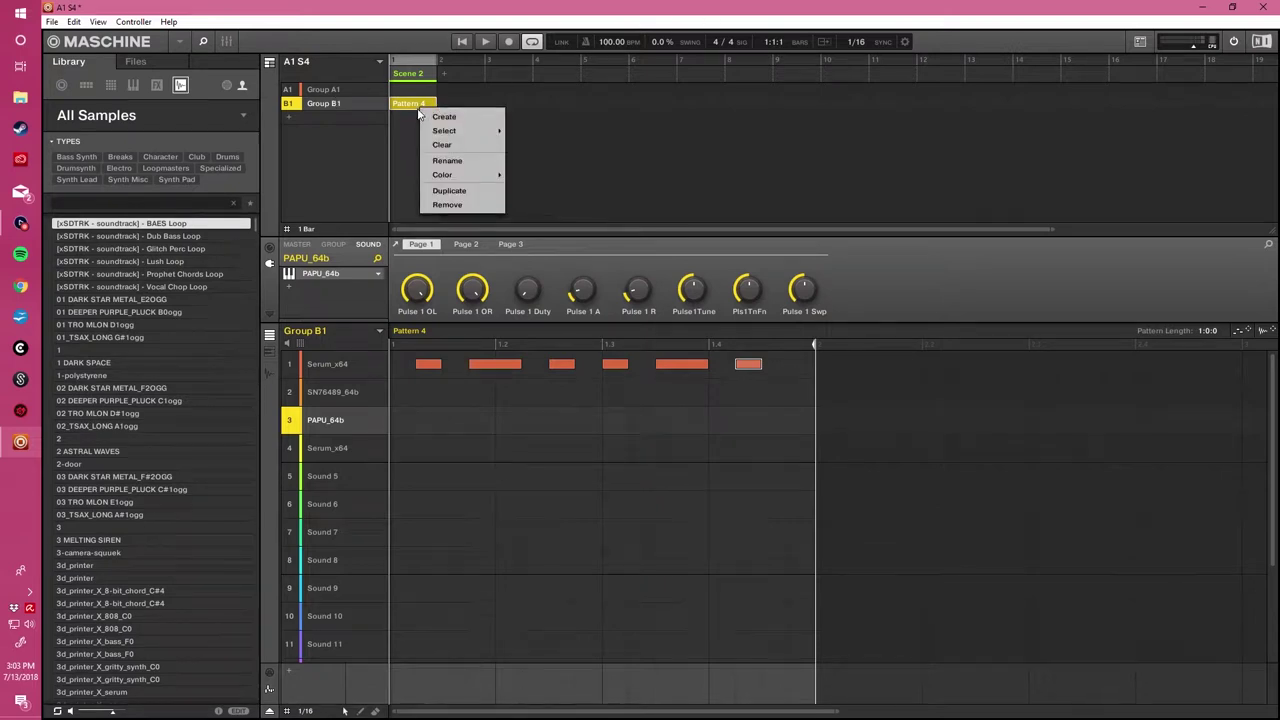
left_click(447, 204)
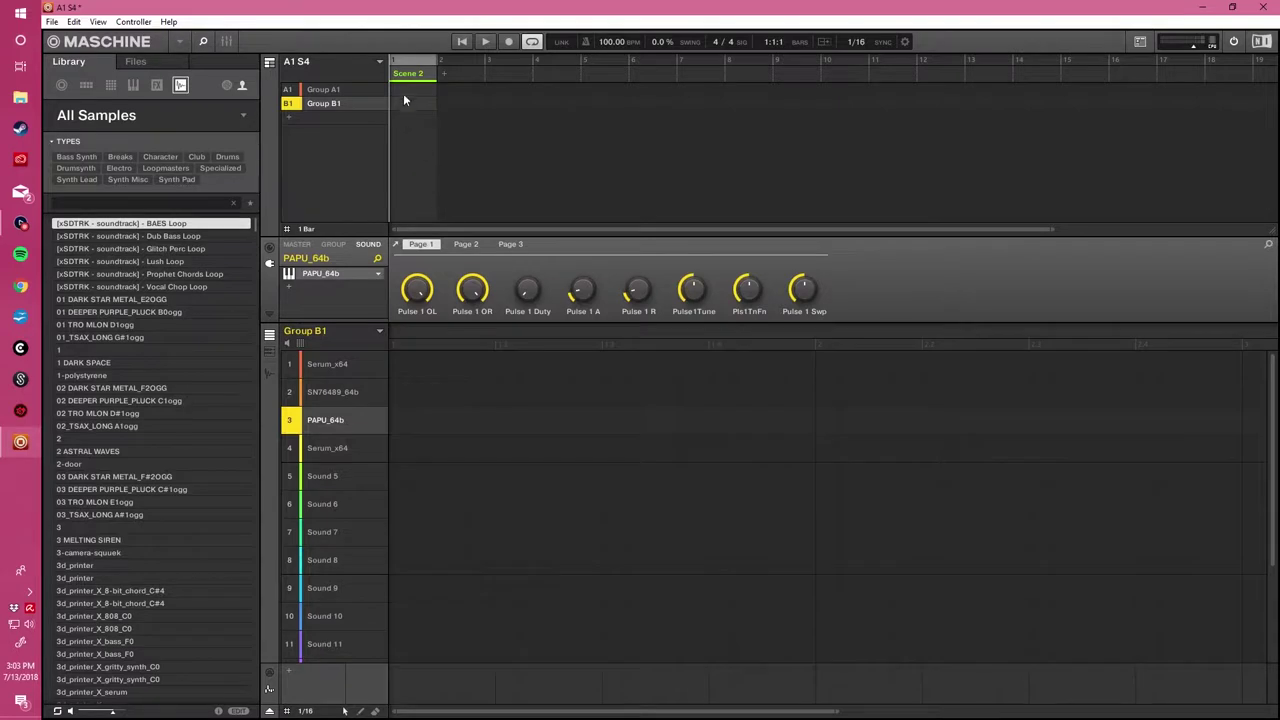
Assign Pattern 1 to Group A1 in the scene at bar 1.
left_click(405, 90)
right_click(405, 91)
mouse_move(433, 115)
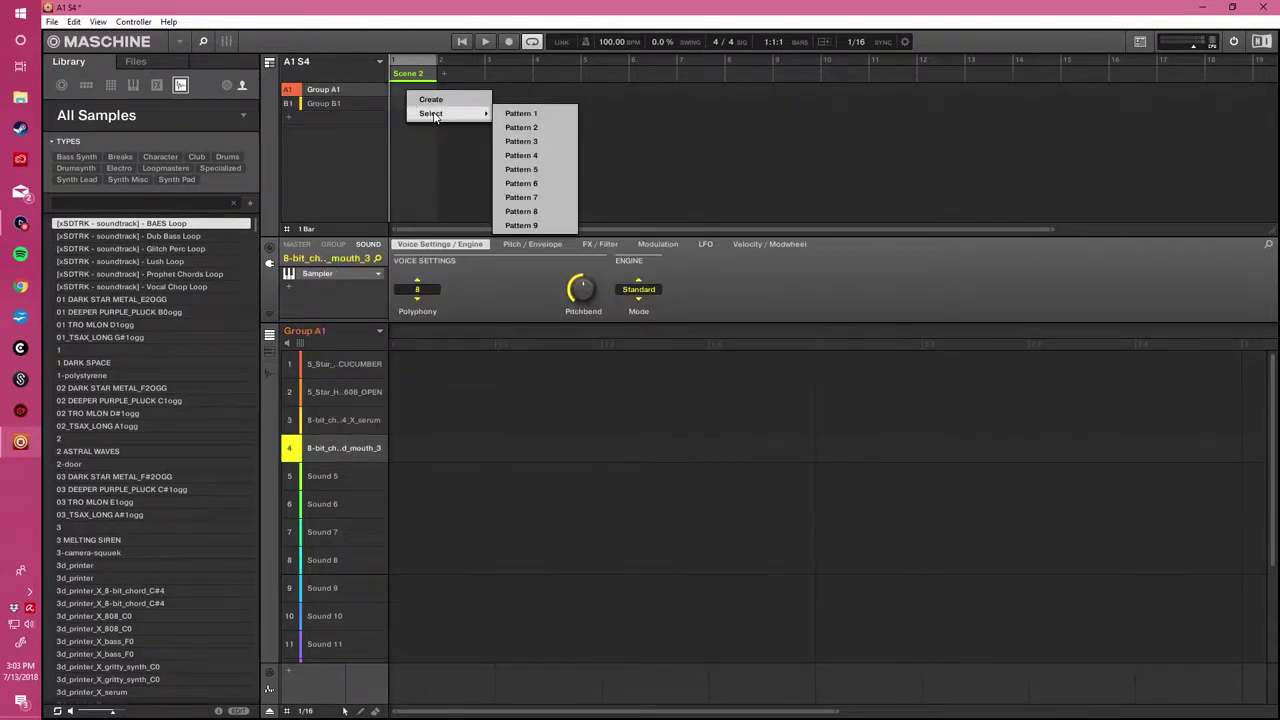
left_click(520, 113)
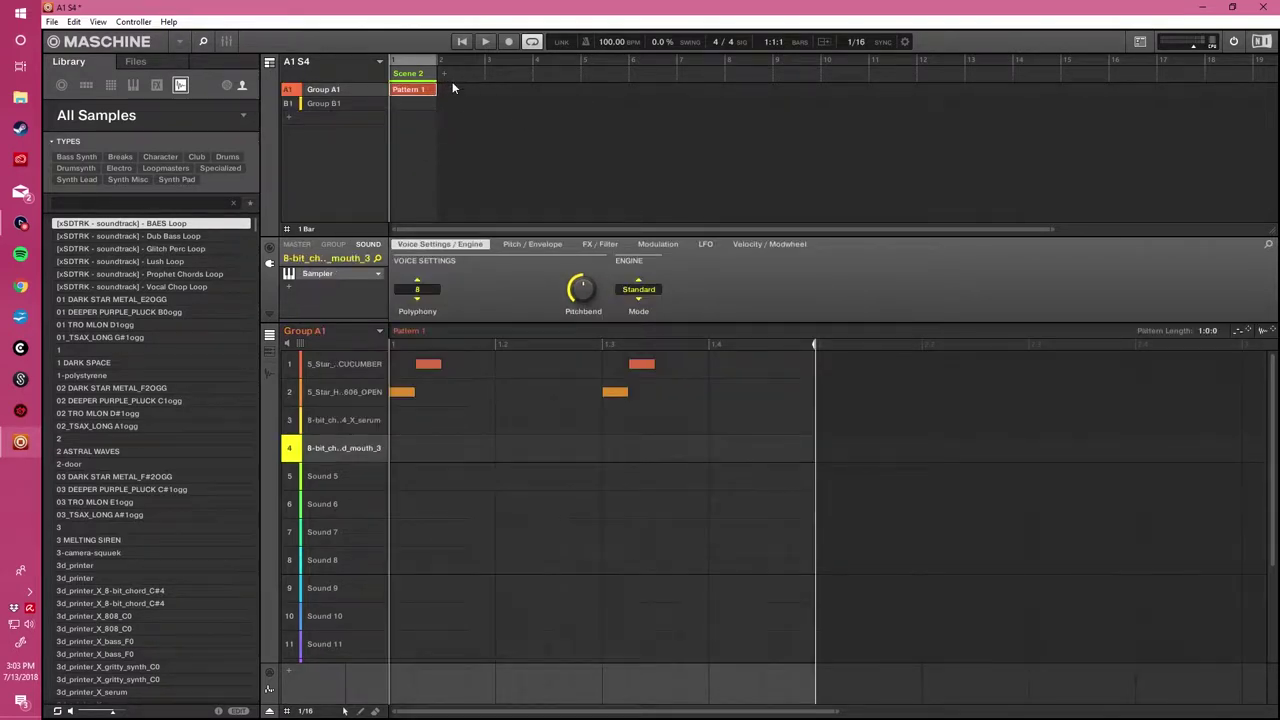
Add a new scene at bar 2 and assign Pattern 2 to Group A1 in it.
left_click(445, 70)
right_click(460, 93)
mouse_move(490, 117)
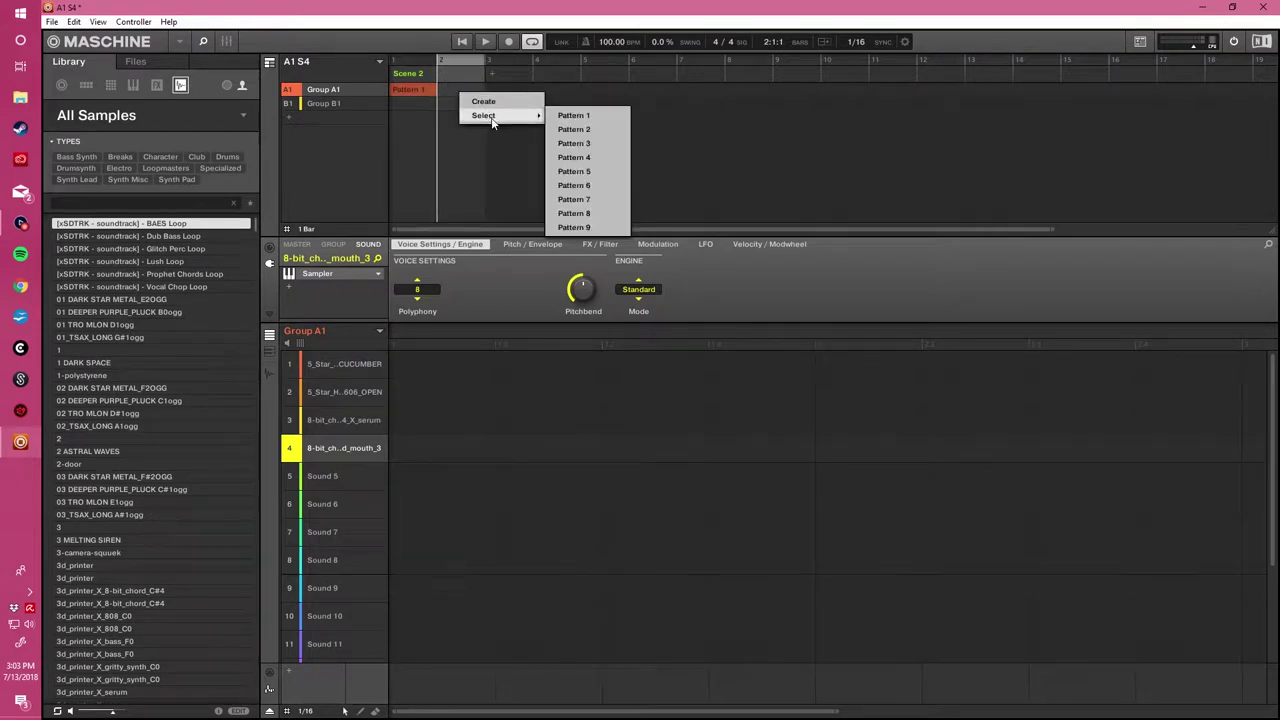
left_click(588, 129)
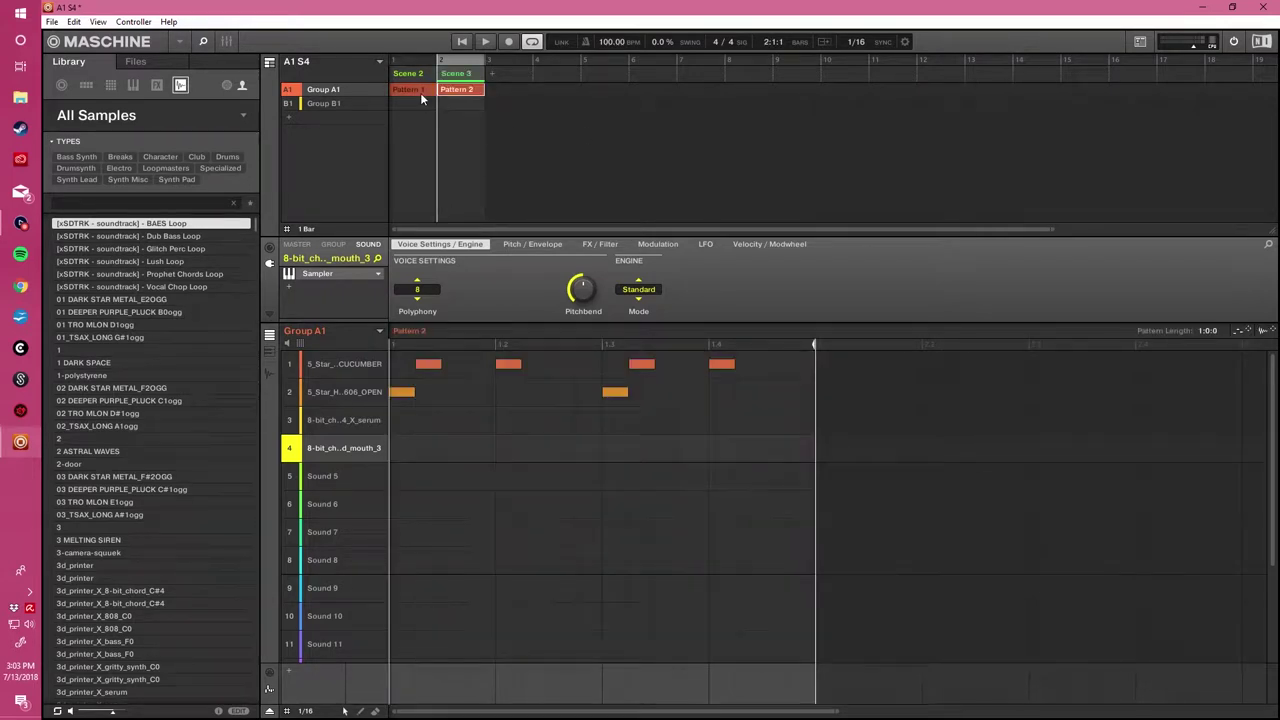
Append a scene at bar 3 with Pattern 3 for Group A1.
left_click(492, 73)
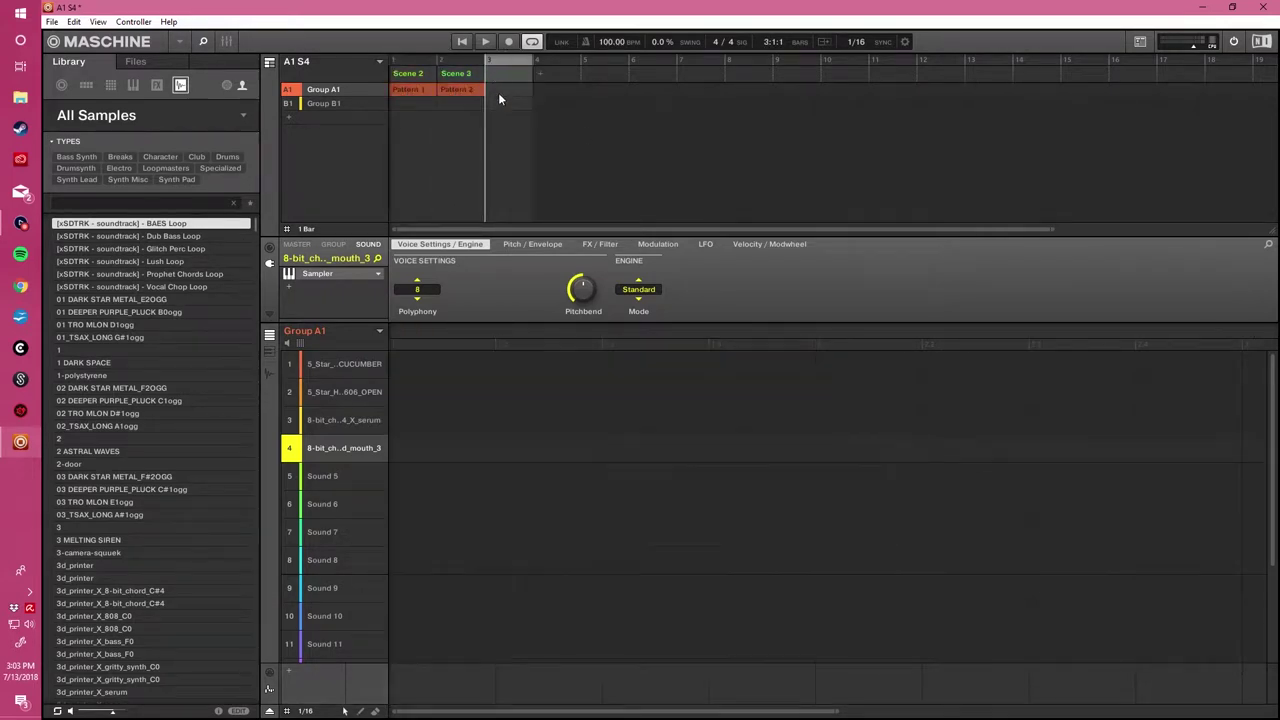
right_click(499, 92)
mouse_move(514, 114)
left_click(638, 145)
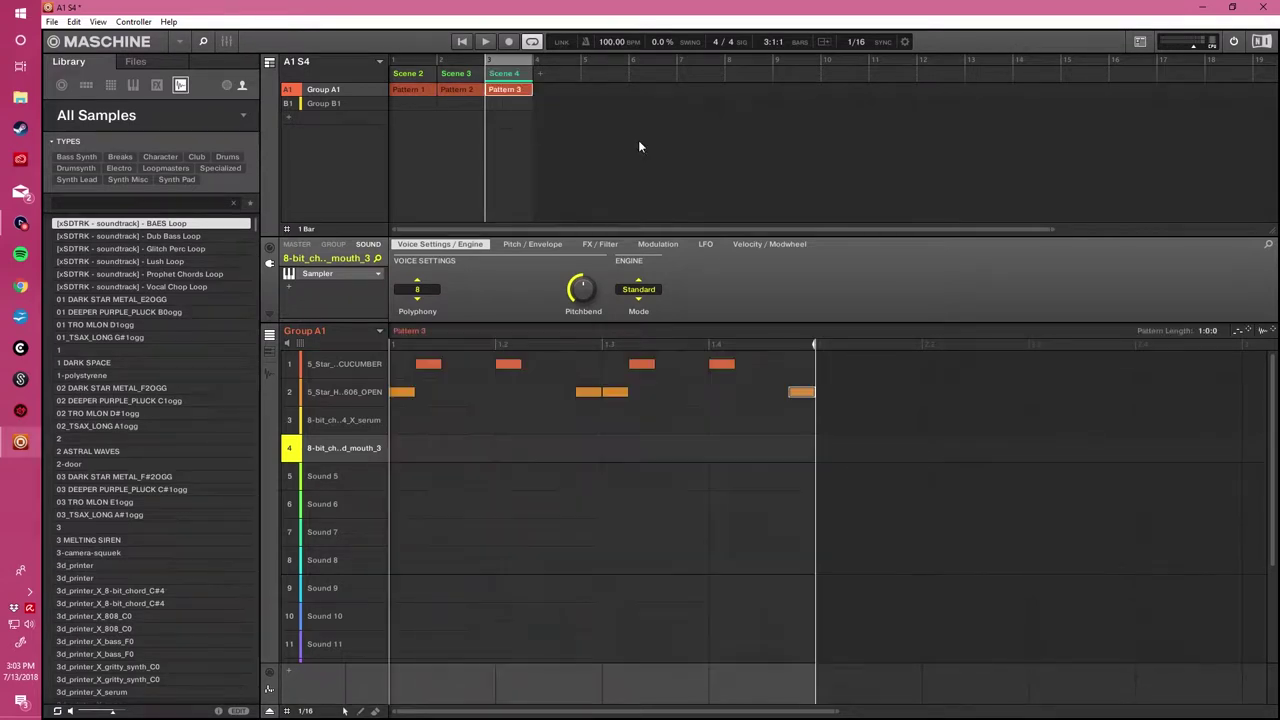
Play the arrangement from bar 1 to audition Group A1's Patterns 1, 2 and 3 in sequence.
left_click(405, 86)
key("space")
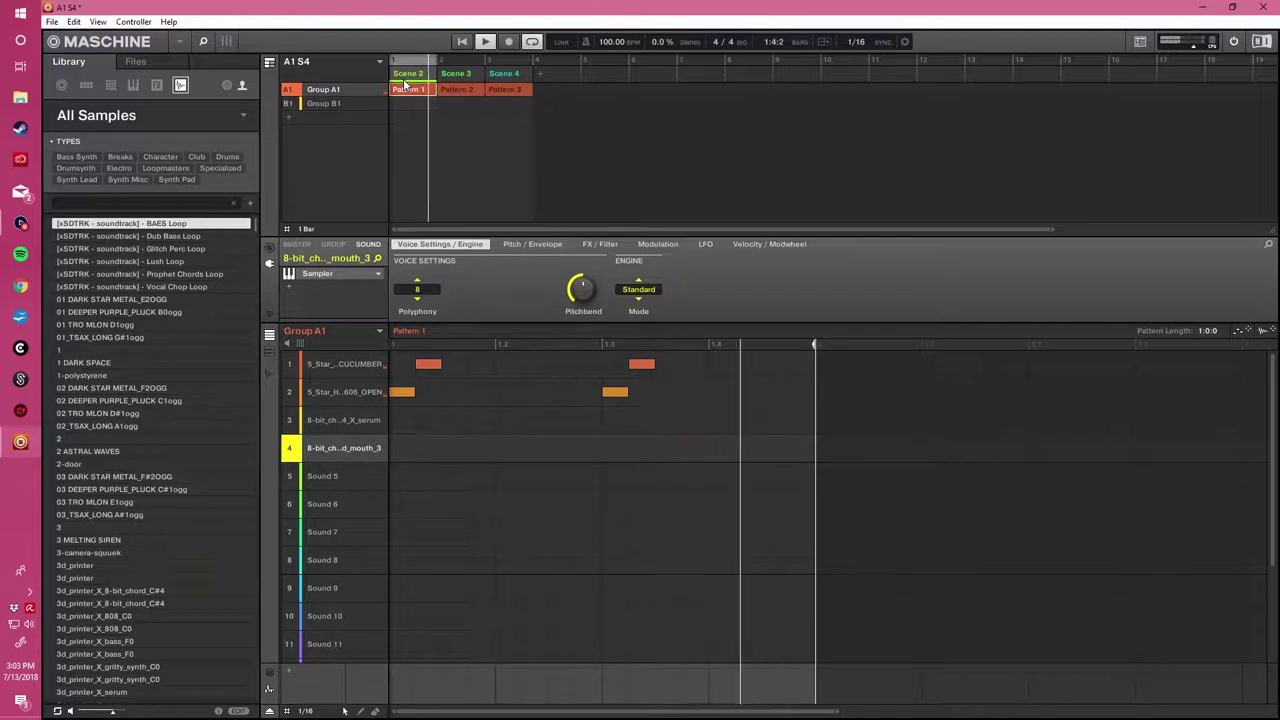
left_click(457, 89)
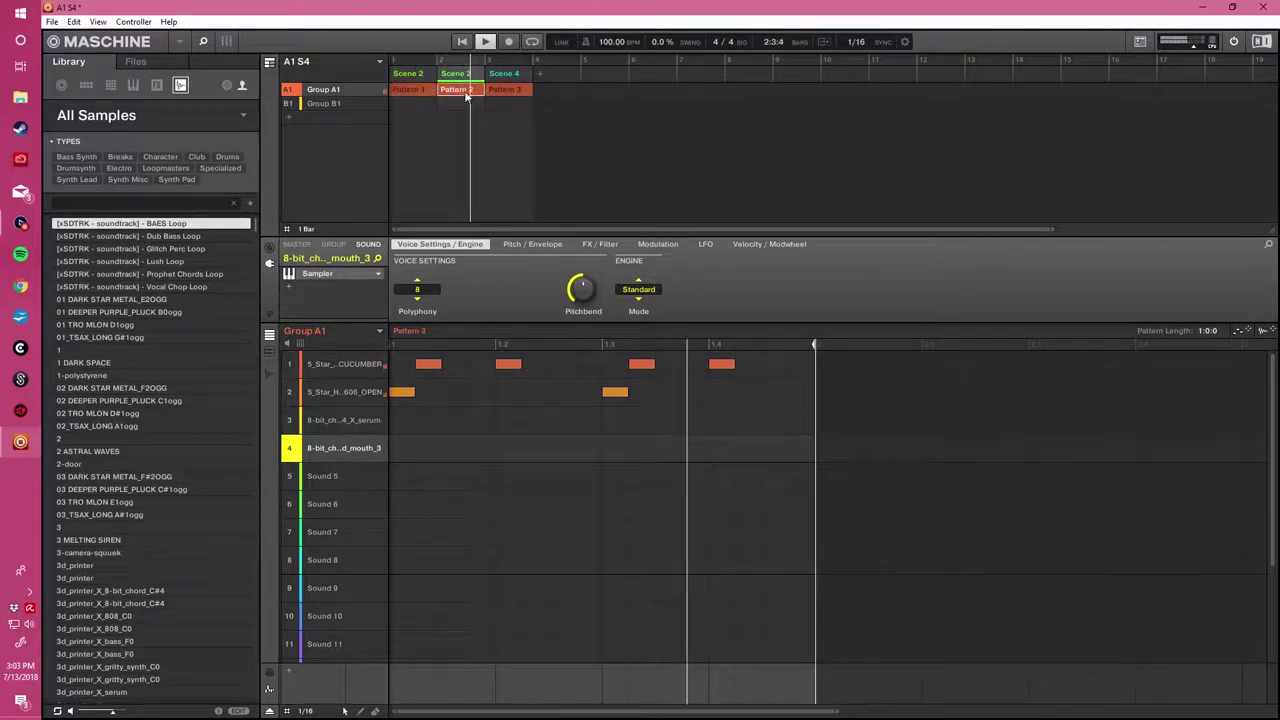
left_click(520, 89)
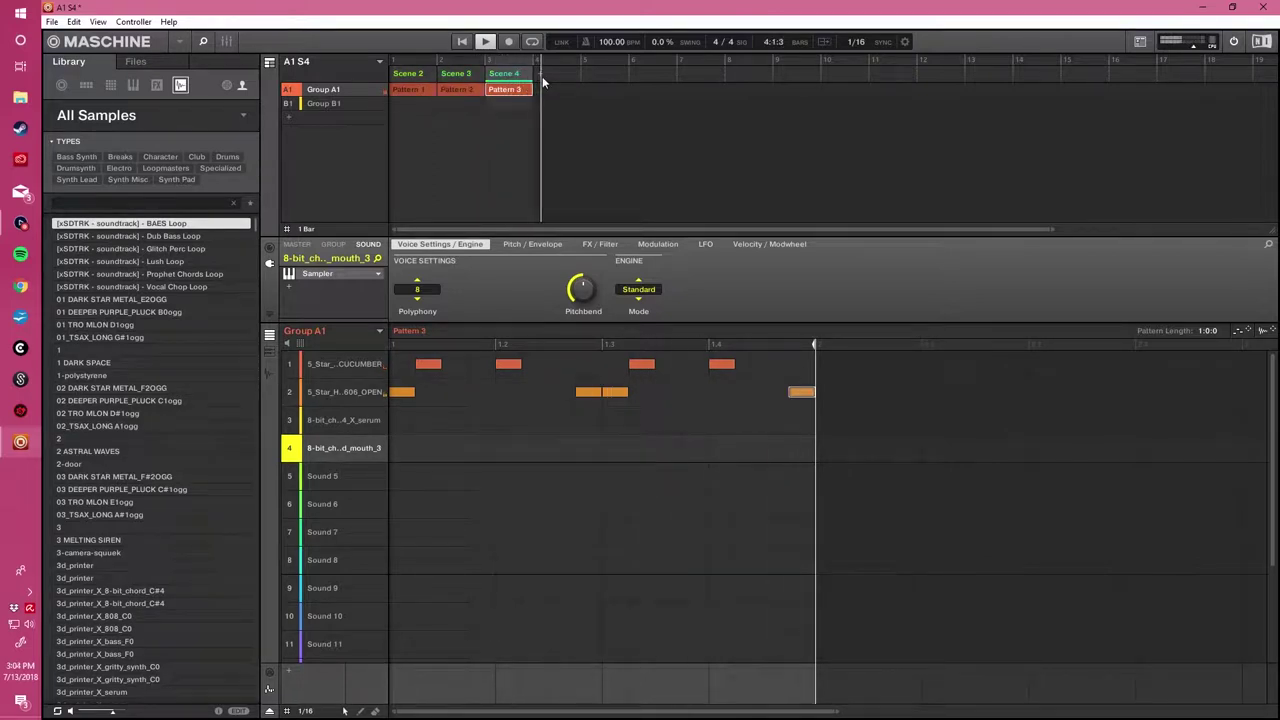
Stop playback, append a scene at bar 4 and assign Pattern 4 to Group A1 in it.
right_click(542, 74)
left_click(538, 76)
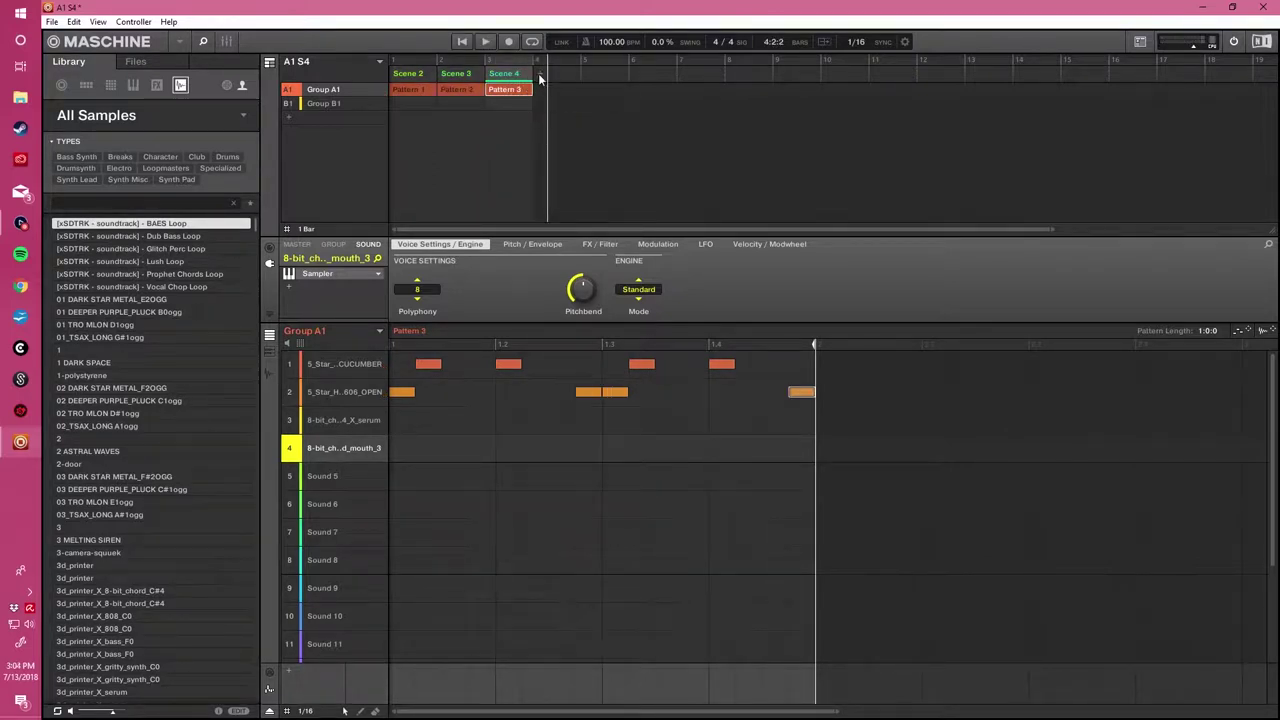
left_click(540, 75)
right_click(538, 95)
mouse_move(555, 119)
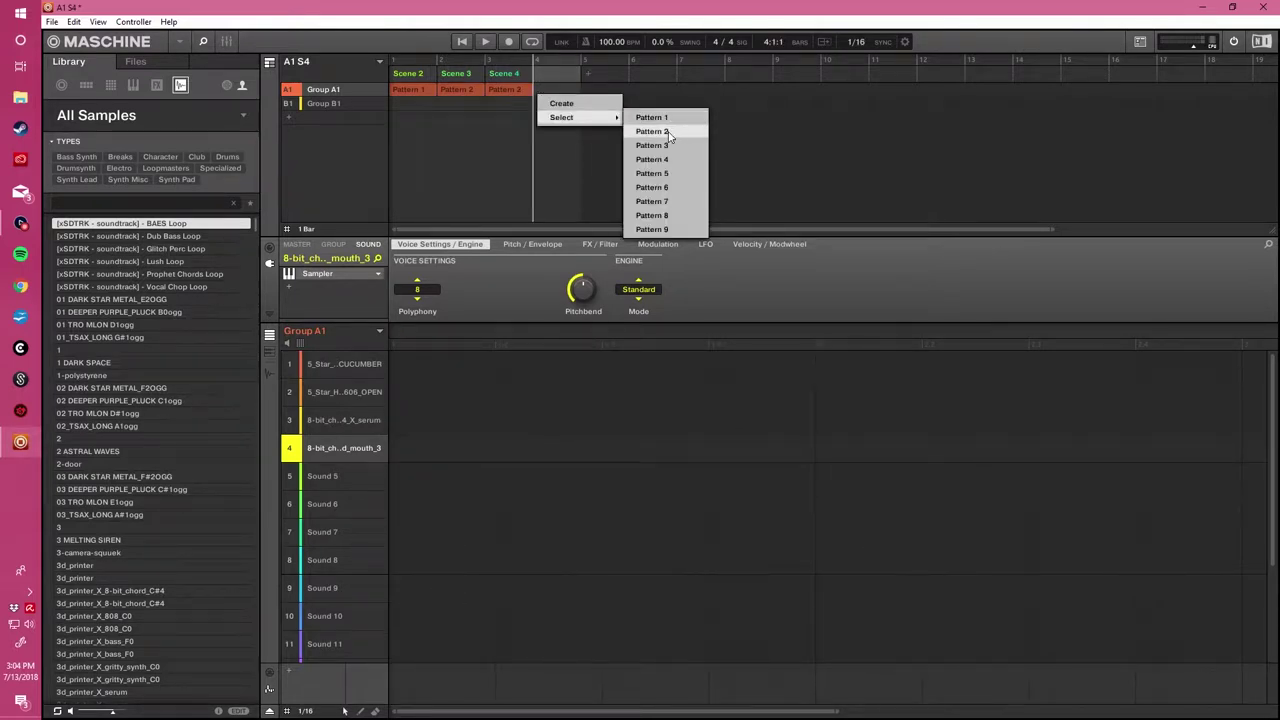
left_click(652, 160)
Play the arrangement from Pattern 3 at bar 3, then stop playback.
left_click(508, 93)
key("space")
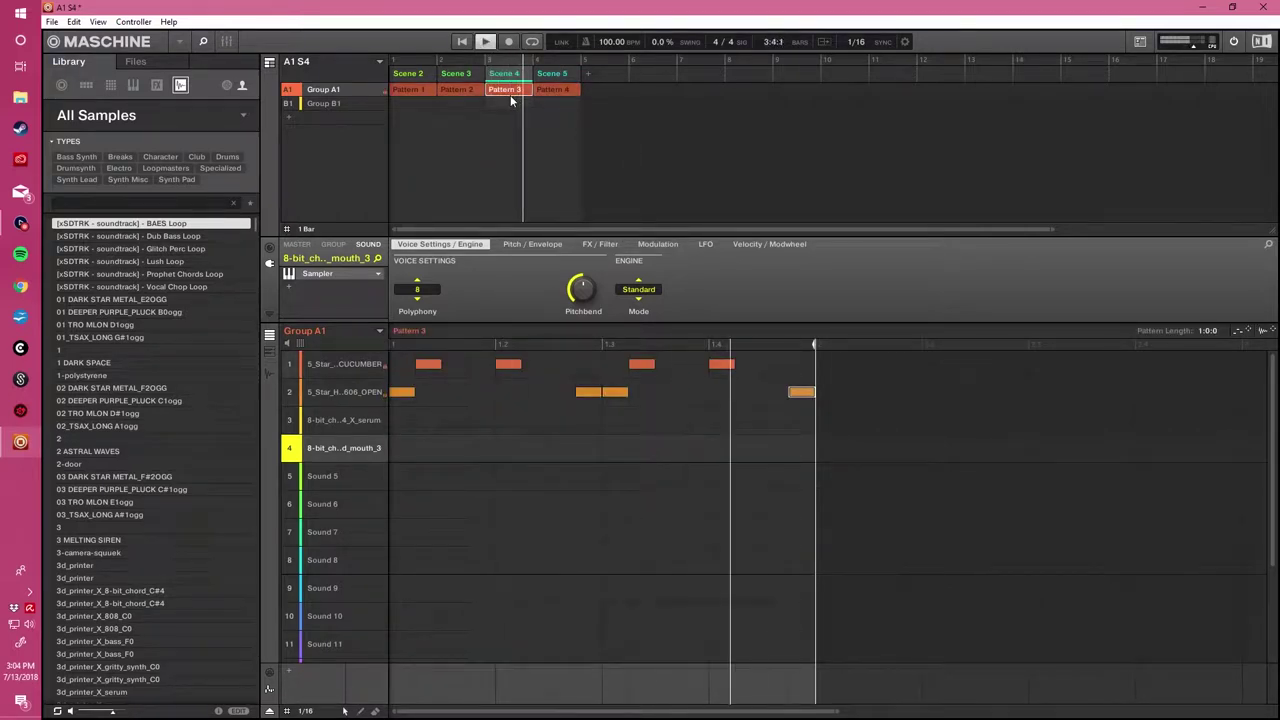
key("space")
Append a scene at bar 5 and assign Pattern 5 to Group A1 in it.
left_click(591, 76)
left_click(594, 89)
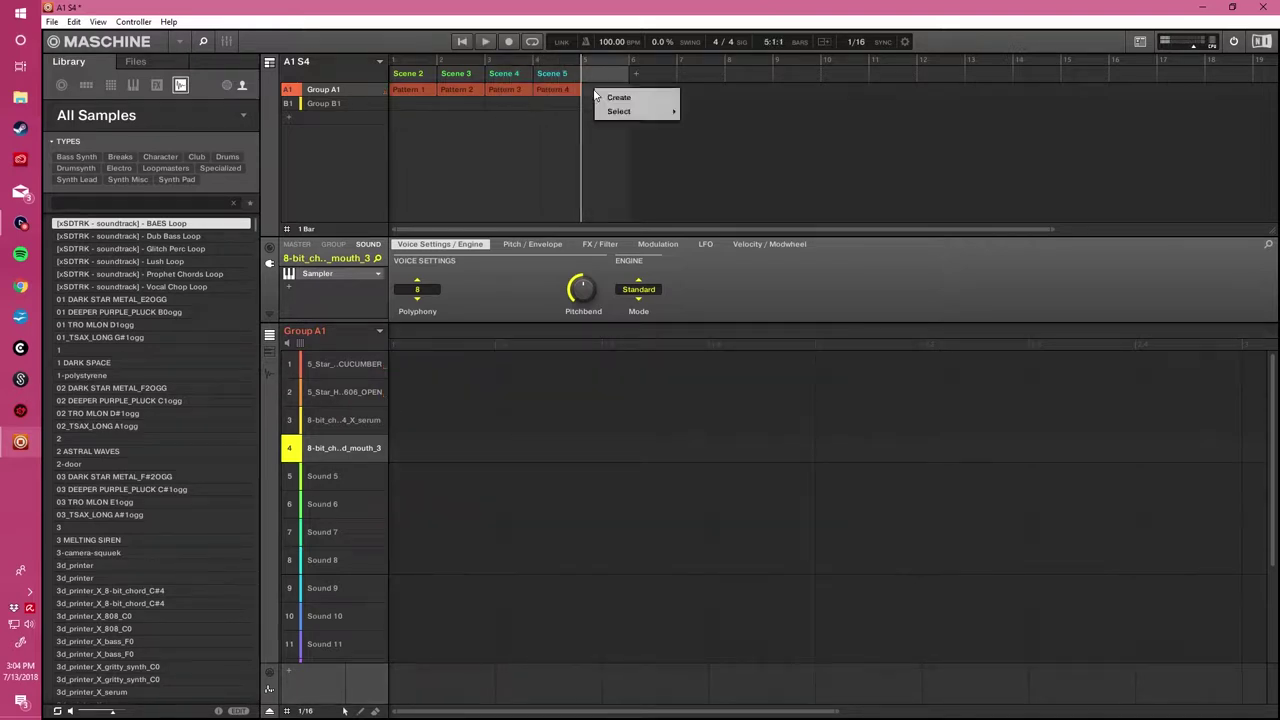
mouse_move(612, 112)
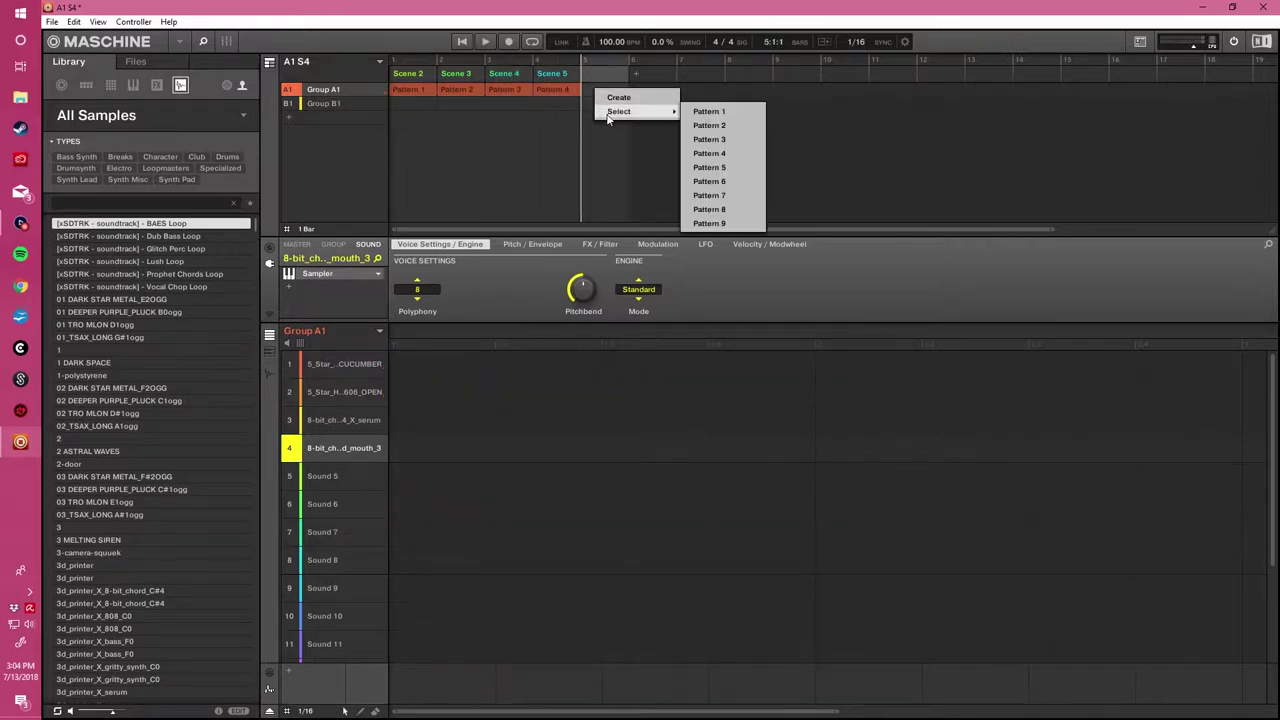
left_click(712, 170)
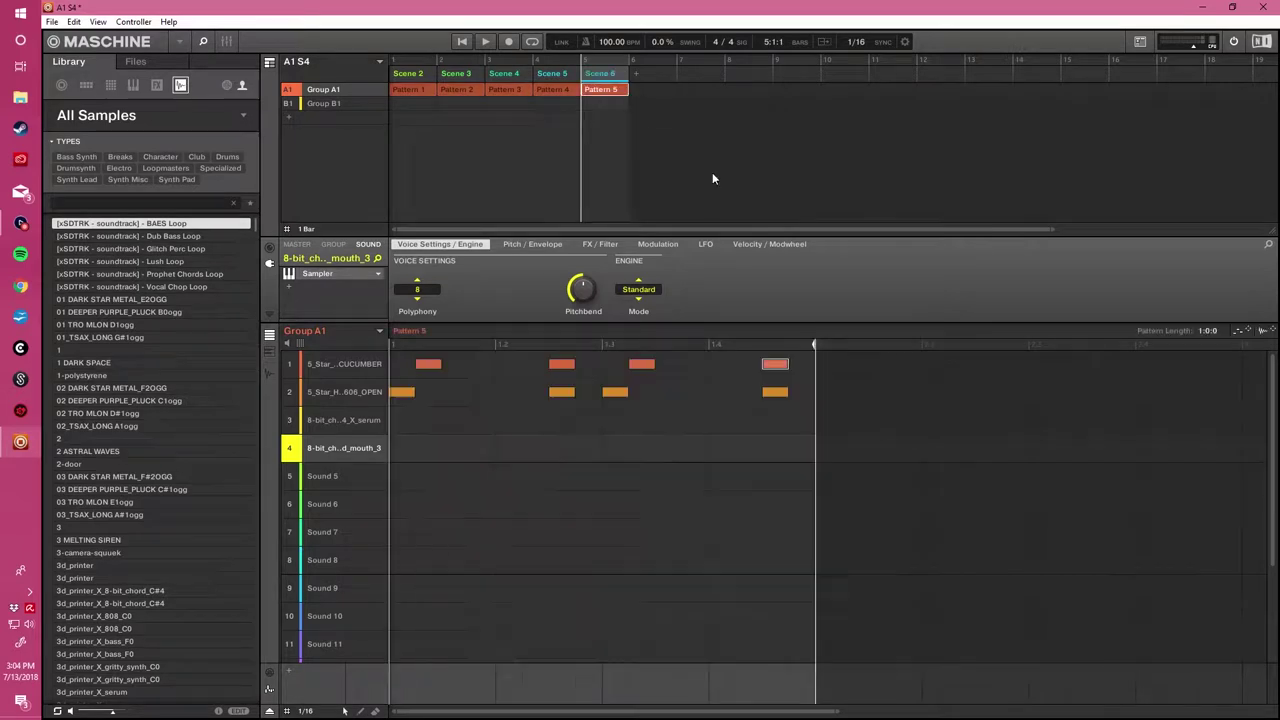
Play the arrangement from the scene at bar 4 to hear Pattern 4 lead into Pattern 5.
left_click(566, 74)
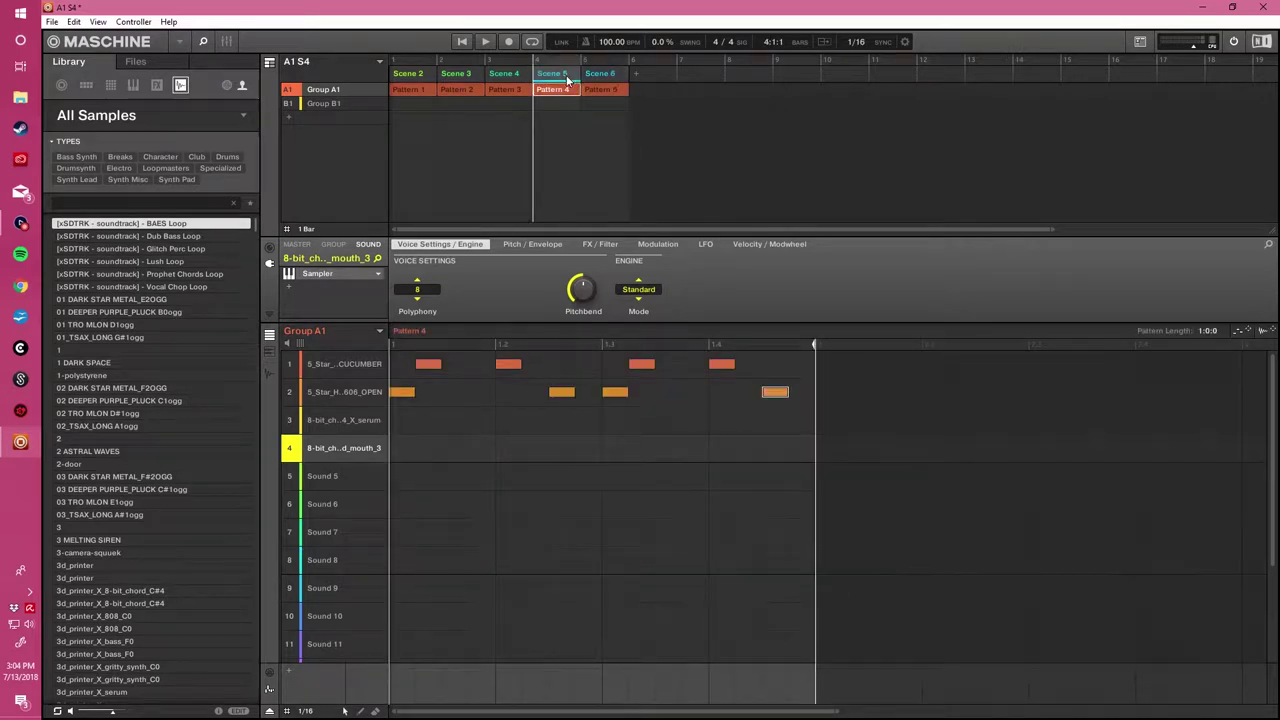
left_click(607, 78)
left_click(565, 76)
key("space")
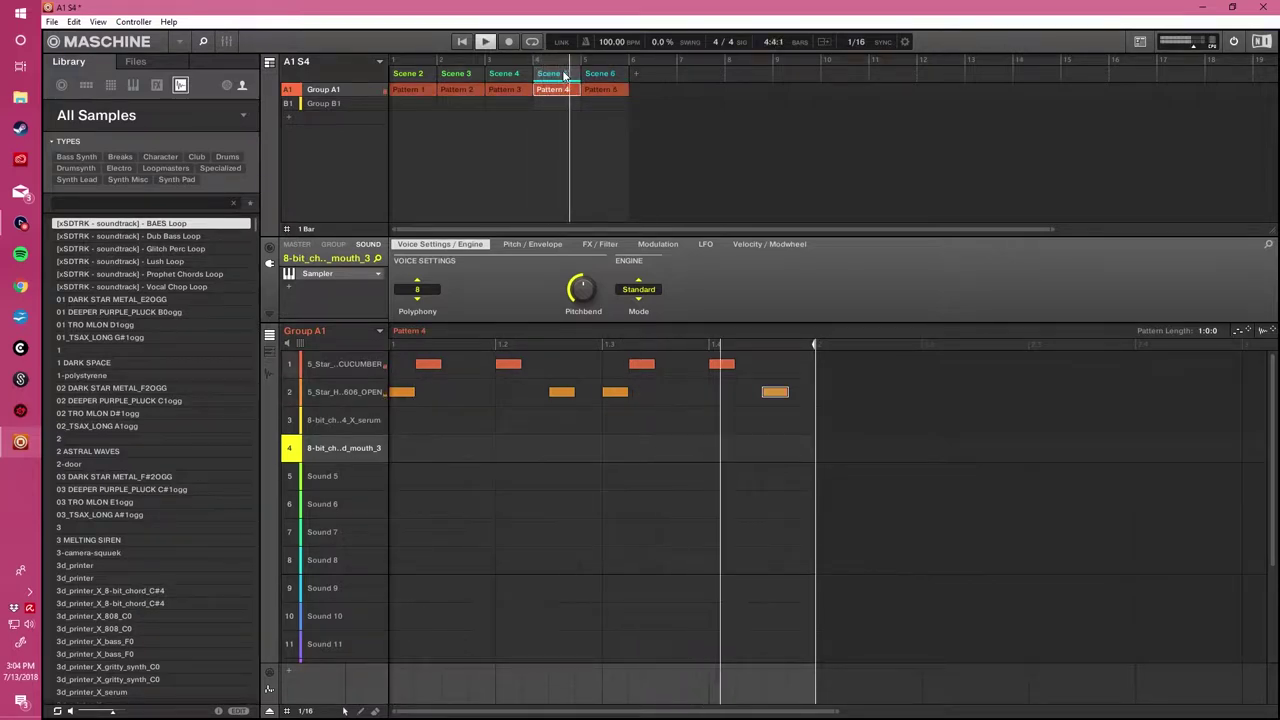
left_click(617, 86)
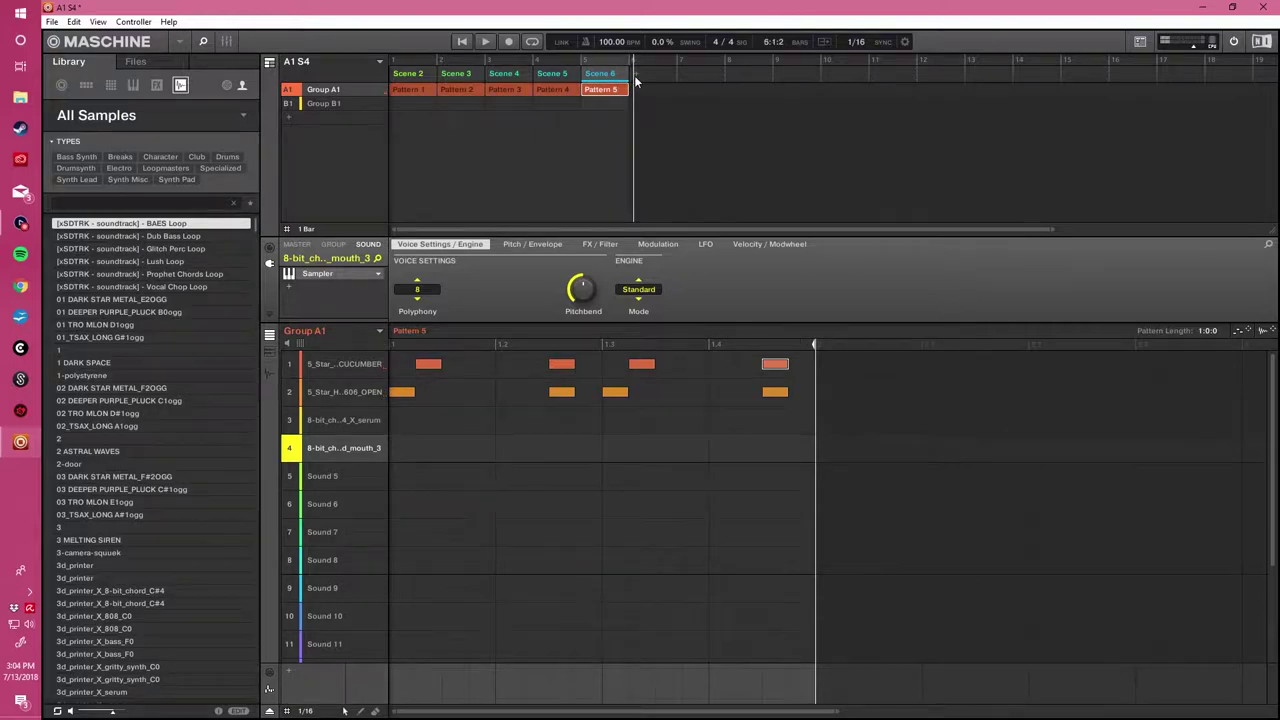
Append a scene at bar 6 and reuse Pattern 4 for Group A1 in it.
left_click(636, 76)
right_click(639, 88)
mouse_move(661, 110)
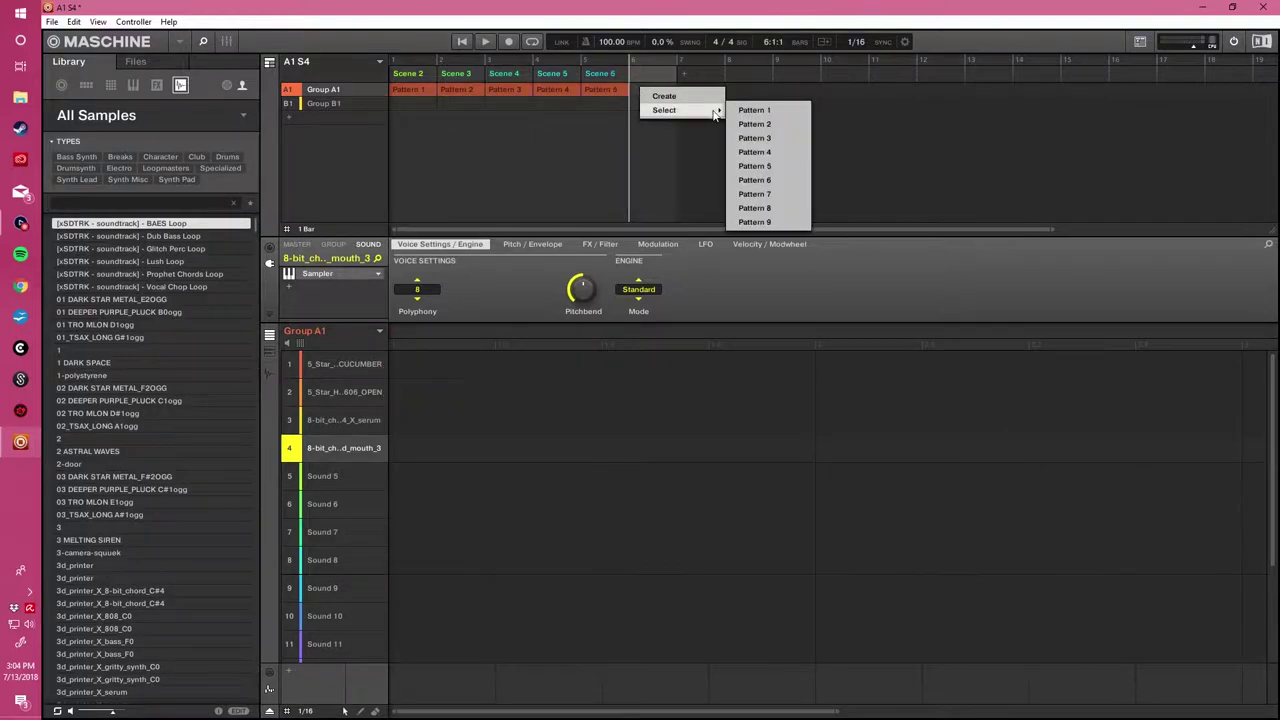
left_click(768, 154)
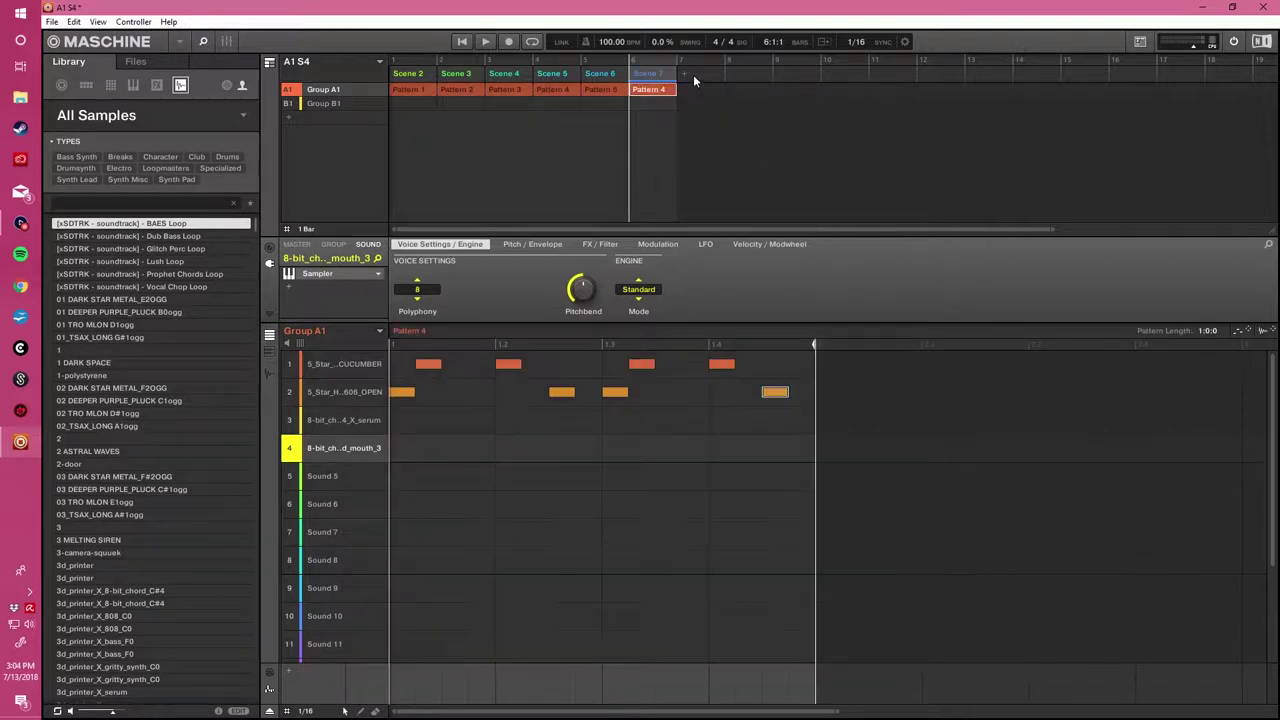
Append a scene at bar 7 and assign Pattern 5 to Group A1 in it.
right_click(692, 77)
left_click(685, 77)
left_click(682, 75)
right_click(686, 88)
mouse_move(720, 113)
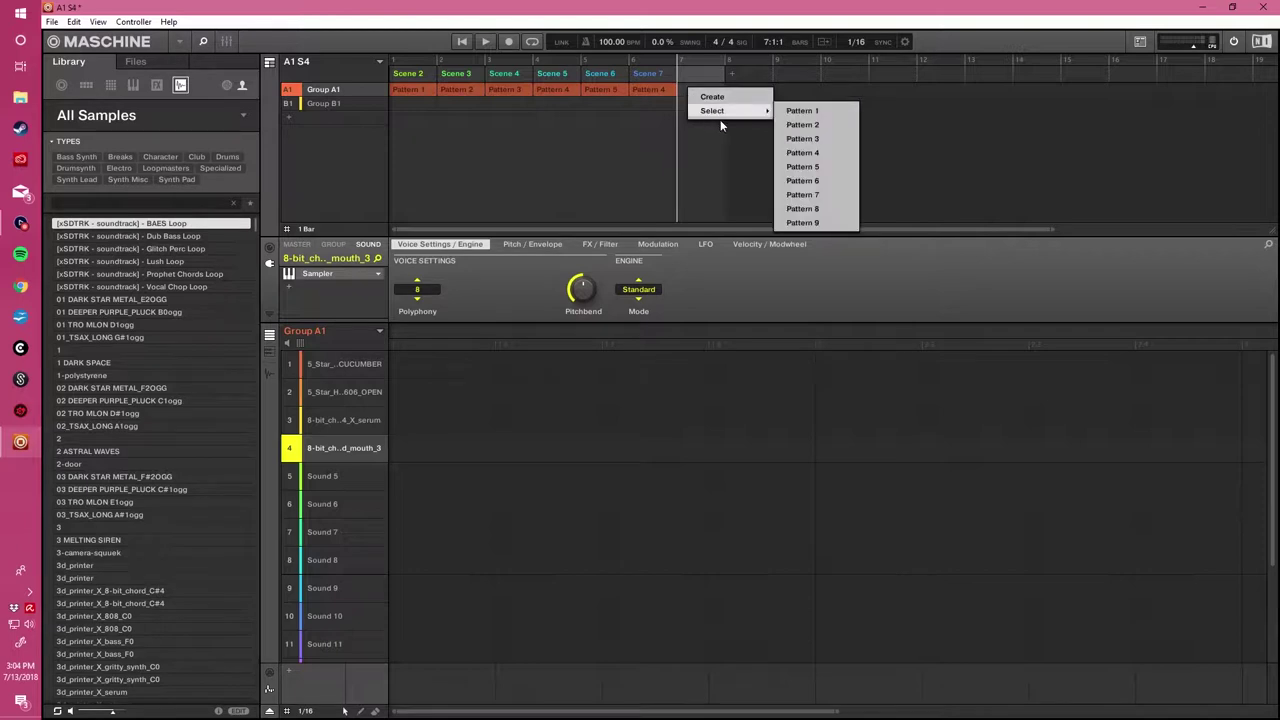
left_click(827, 166)
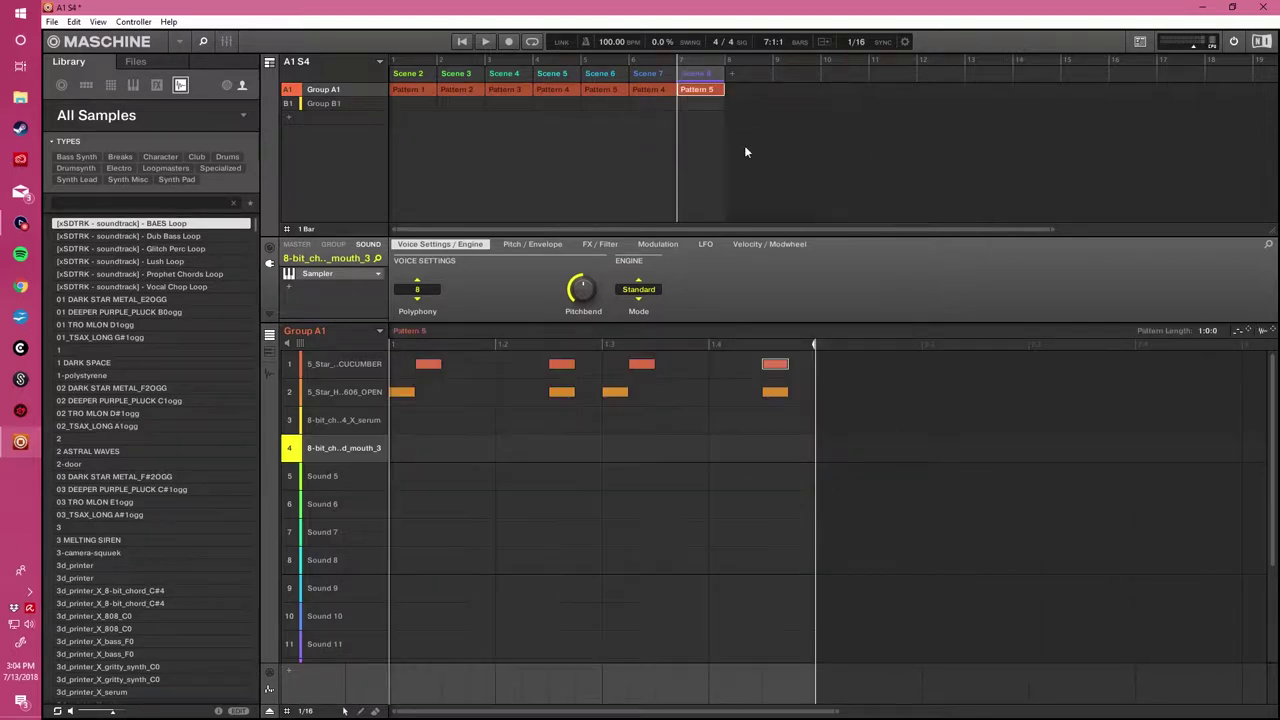
Play the arrangement from the scene at bar 4 through the scene at bar 7, then stop playback.
left_click(550, 77)
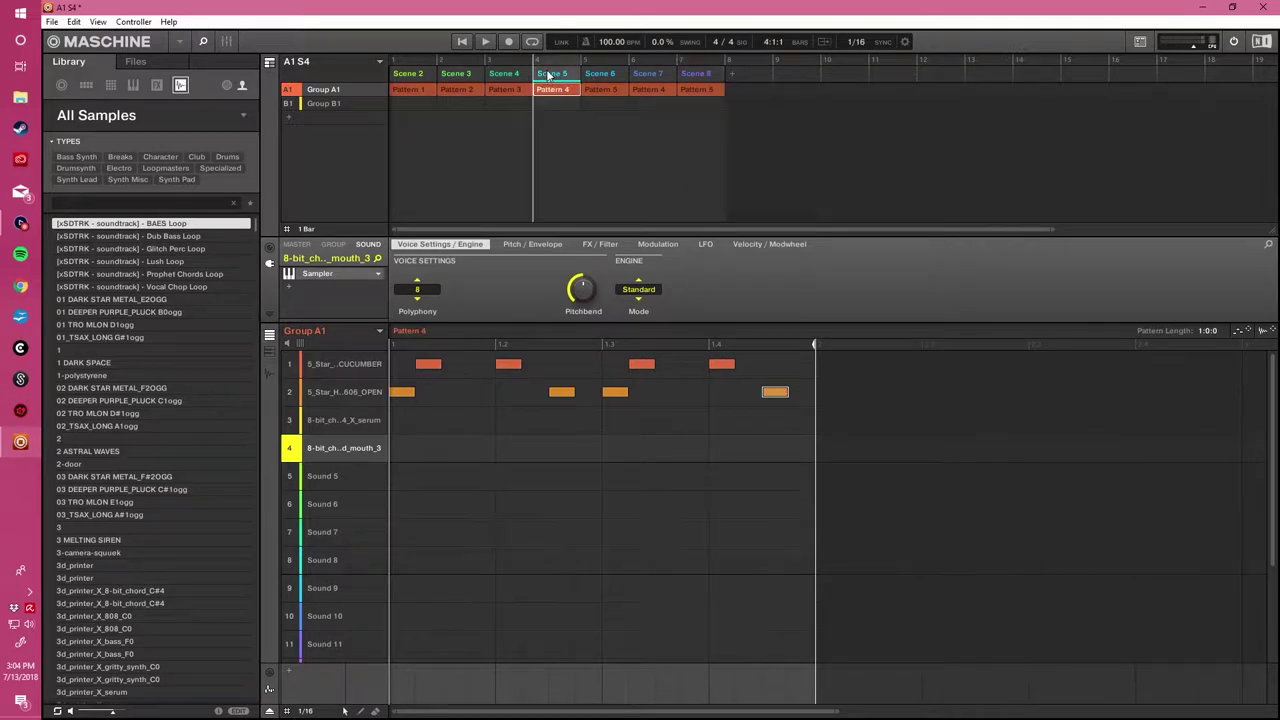
key("space")
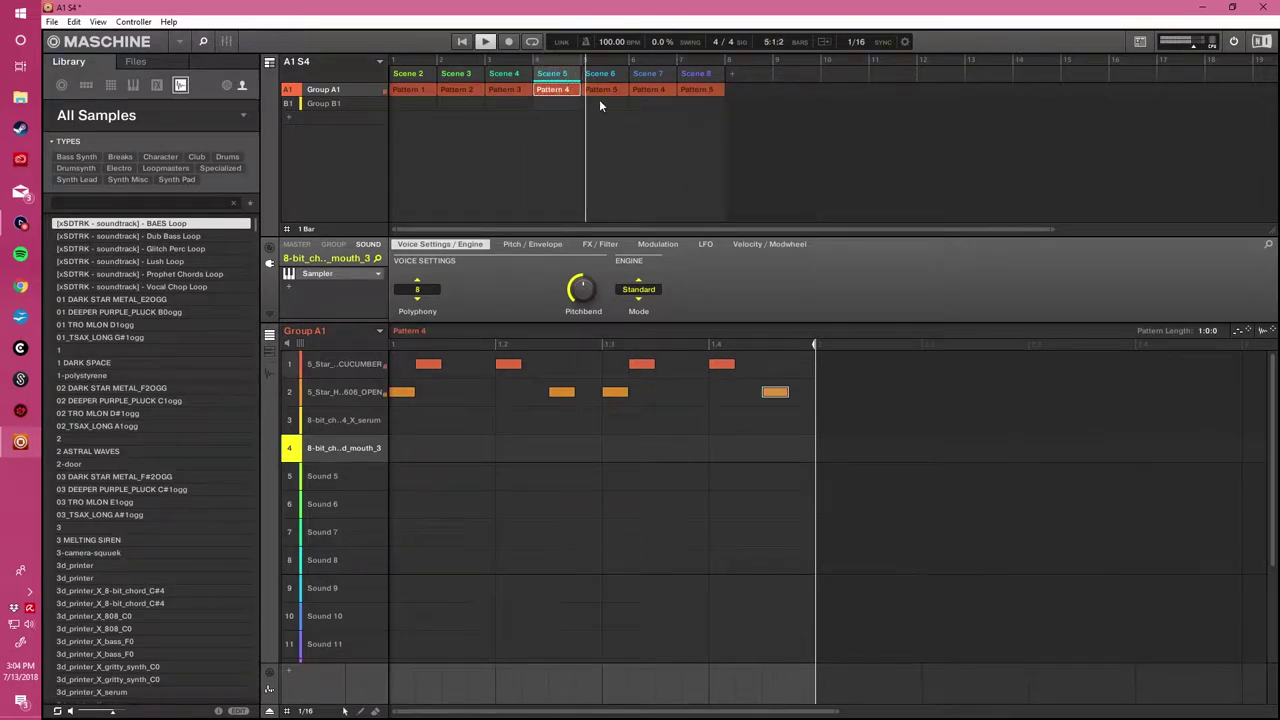
left_click(717, 86)
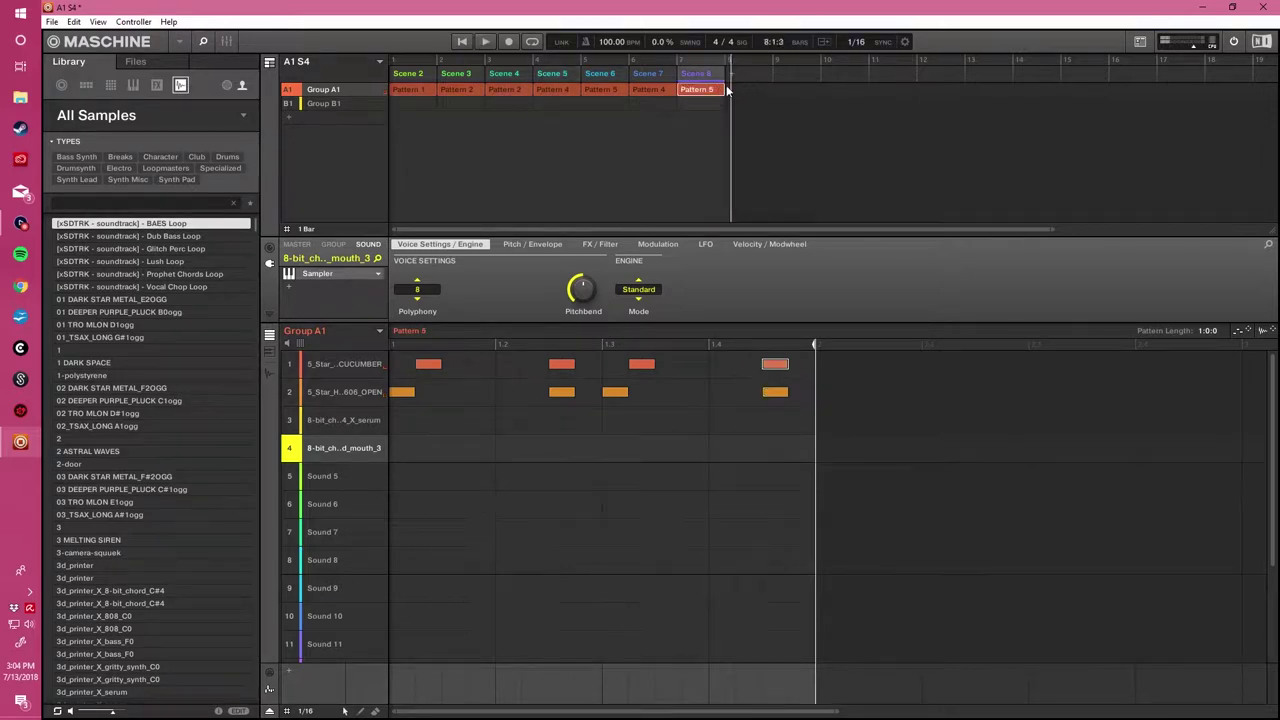
Try Pattern 1 for Group B1 in the scene at bar 7, playing the arrangement from bar 6.
right_click(708, 102)
left_click(693, 106)
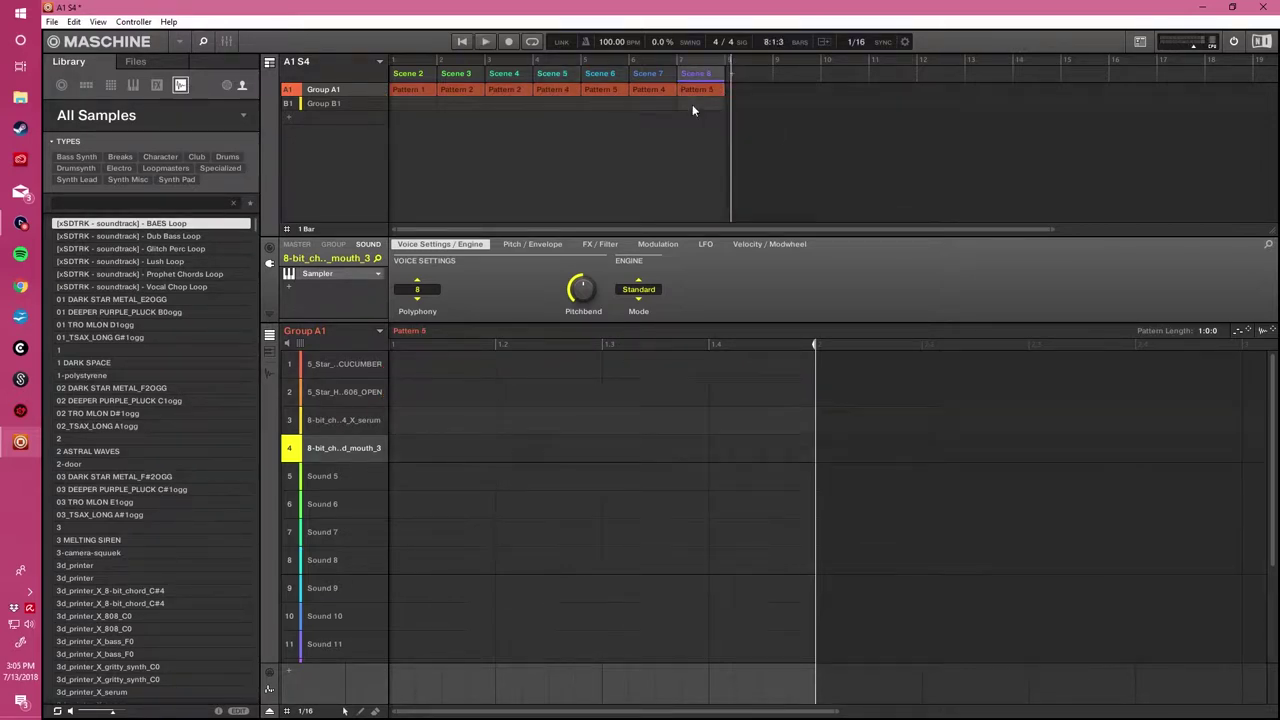
right_click(692, 104)
left_click(786, 130)
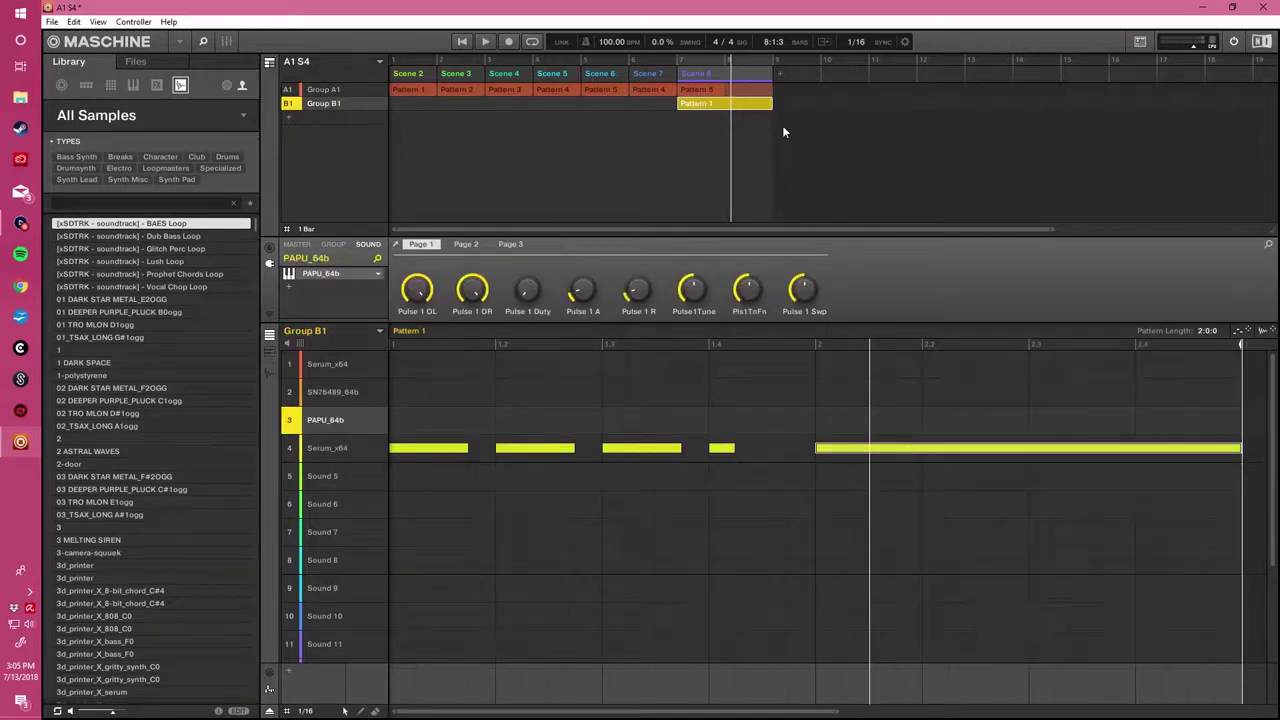
left_click(668, 72)
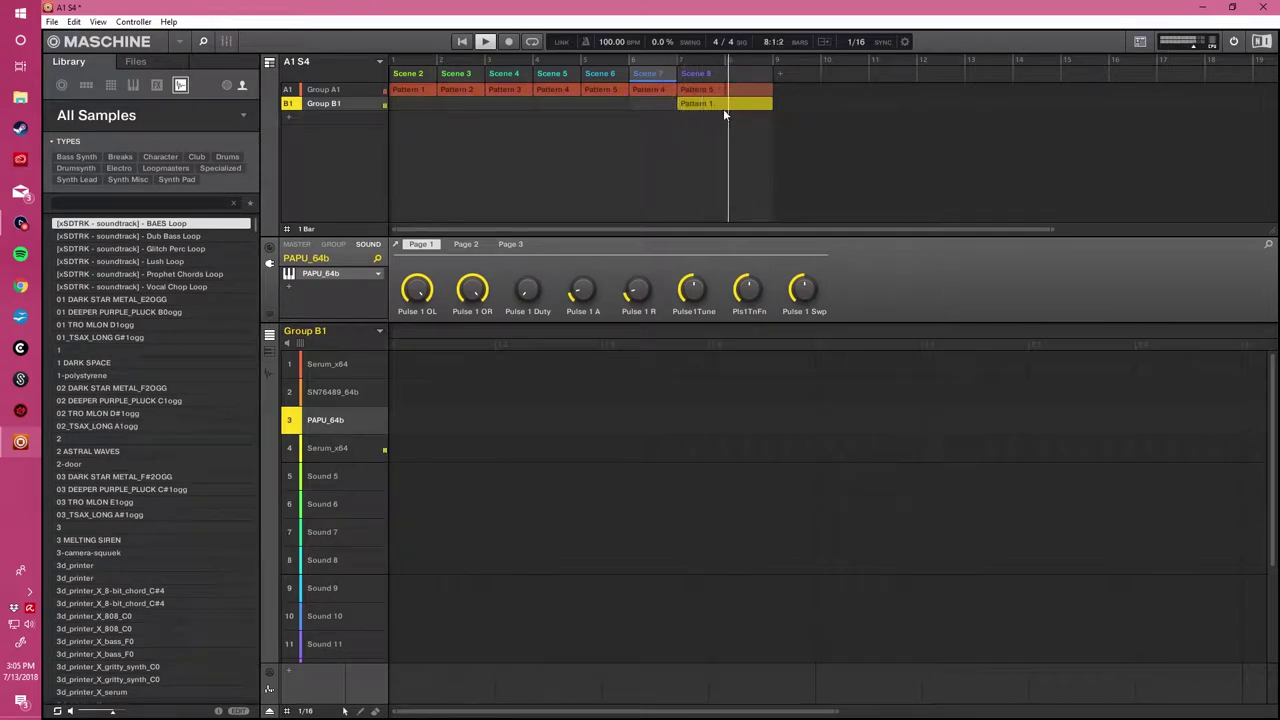
Append an empty scene slot at bar 9 and audition Pattern 2 for Group B1 in the scene at bar 7.
left_click(786, 73)
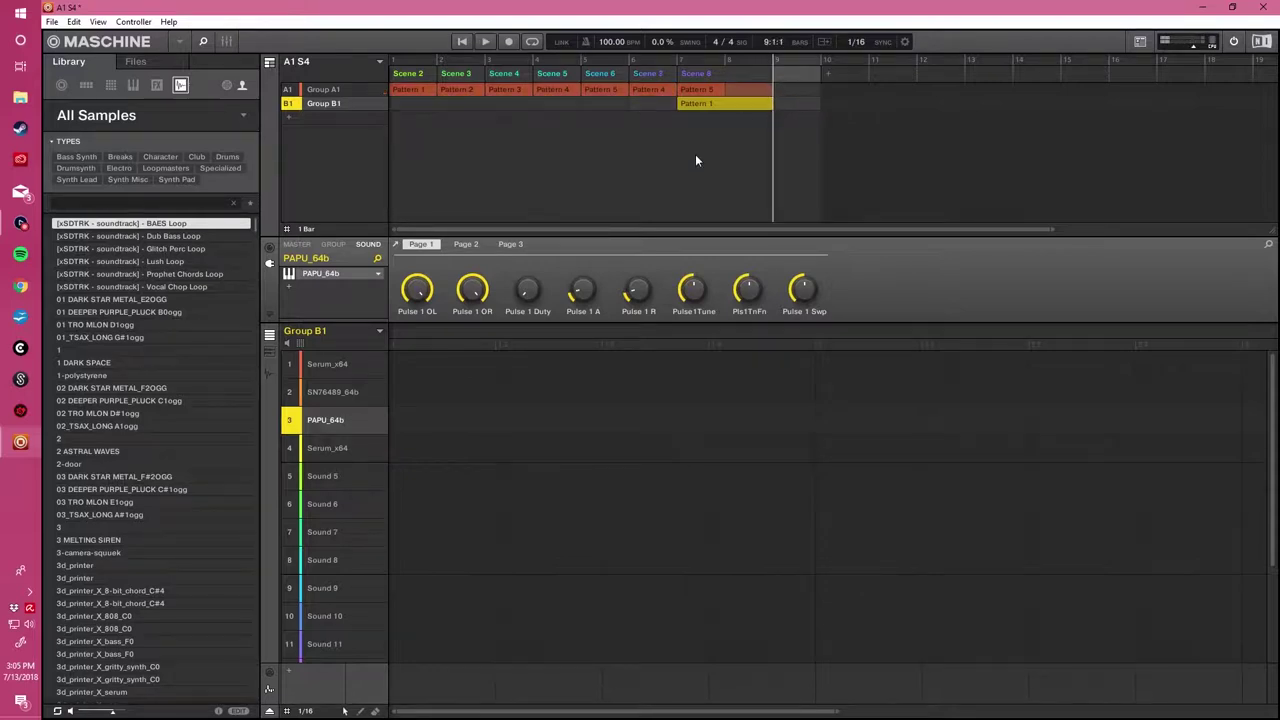
right_click(745, 111)
mouse_move(771, 134)
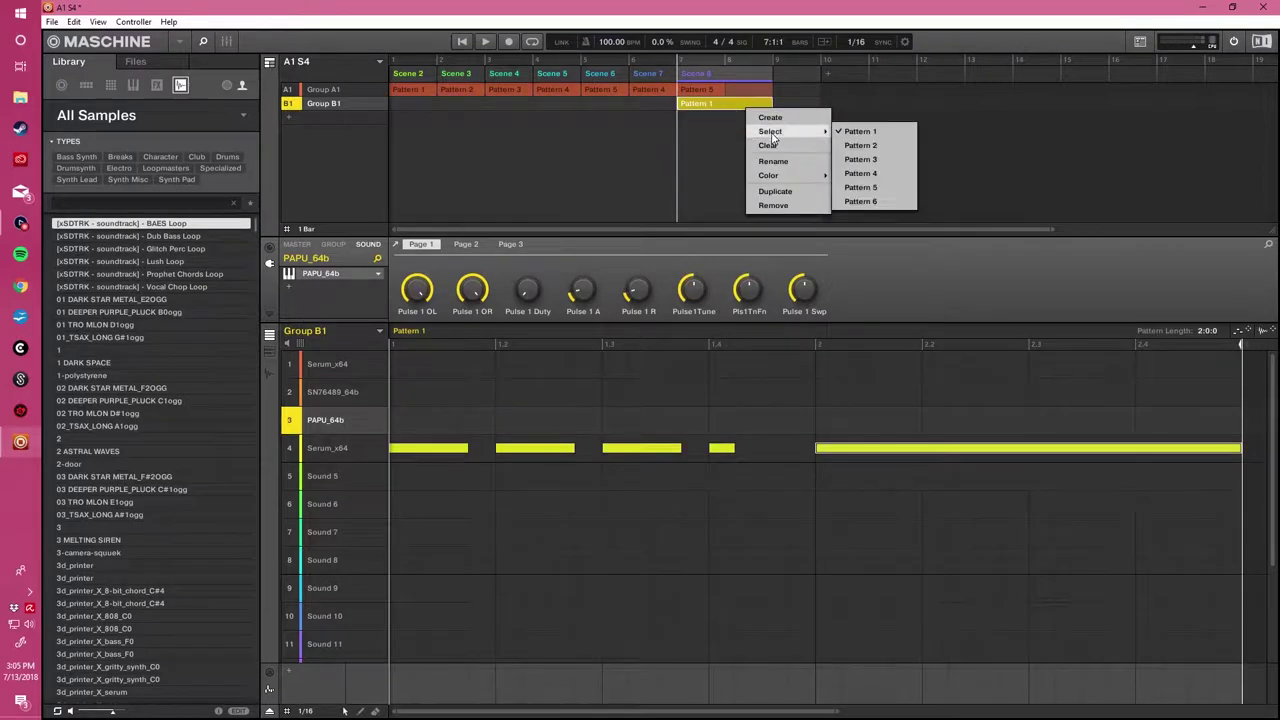
left_click(858, 145)
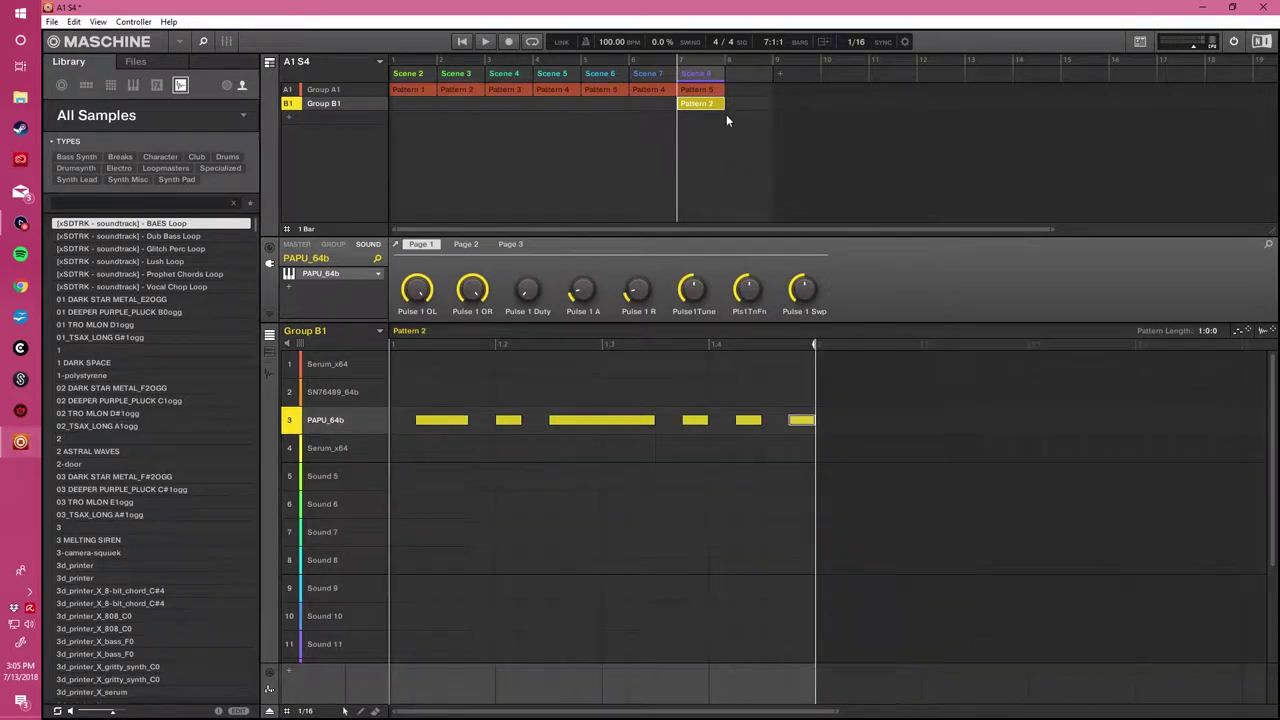
key("space")
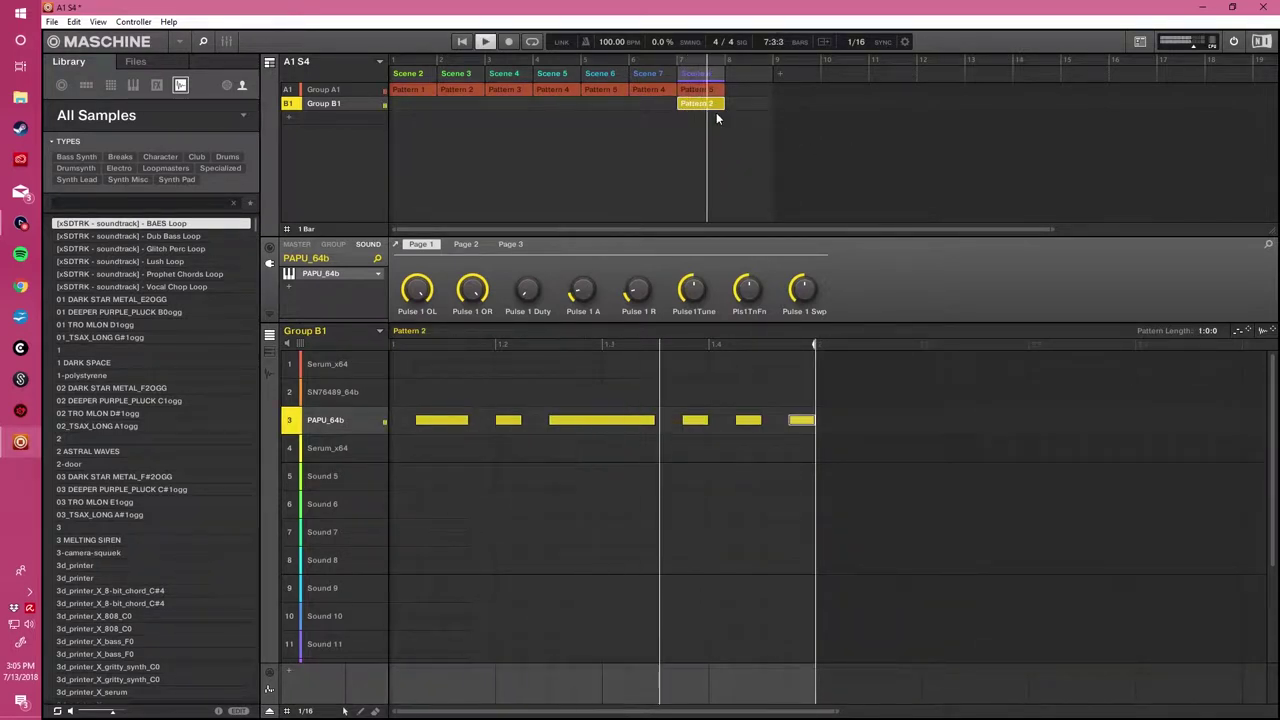
key("space")
Switch Group B1 to Pattern 3 in the scene at bar 7 and play the transition from bar 6.
right_click(703, 106)
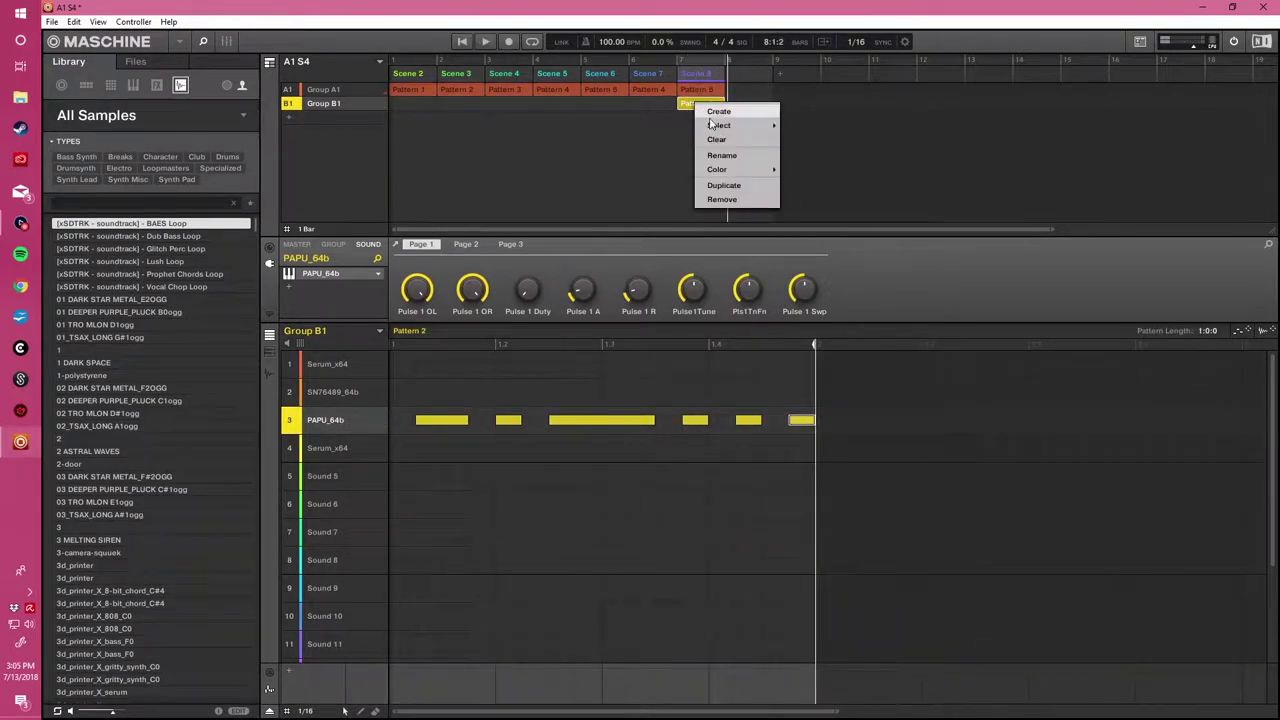
mouse_move(712, 125)
left_click(807, 159)
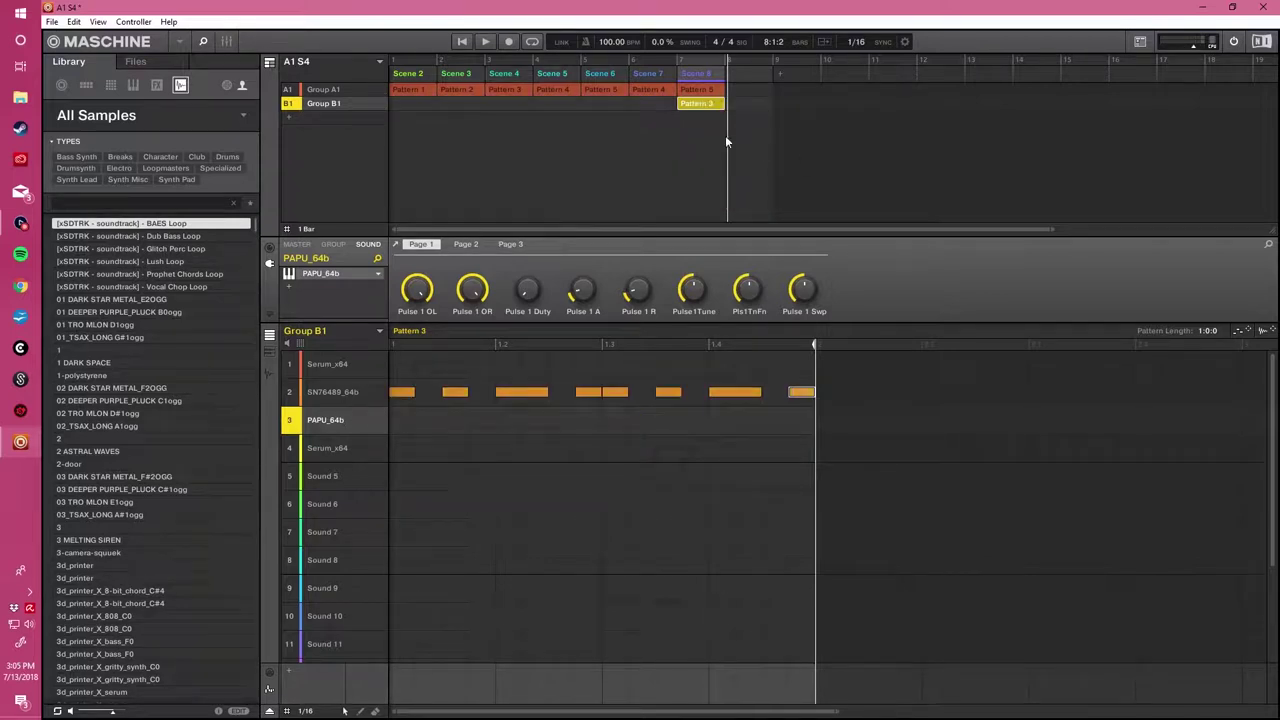
left_click(688, 95)
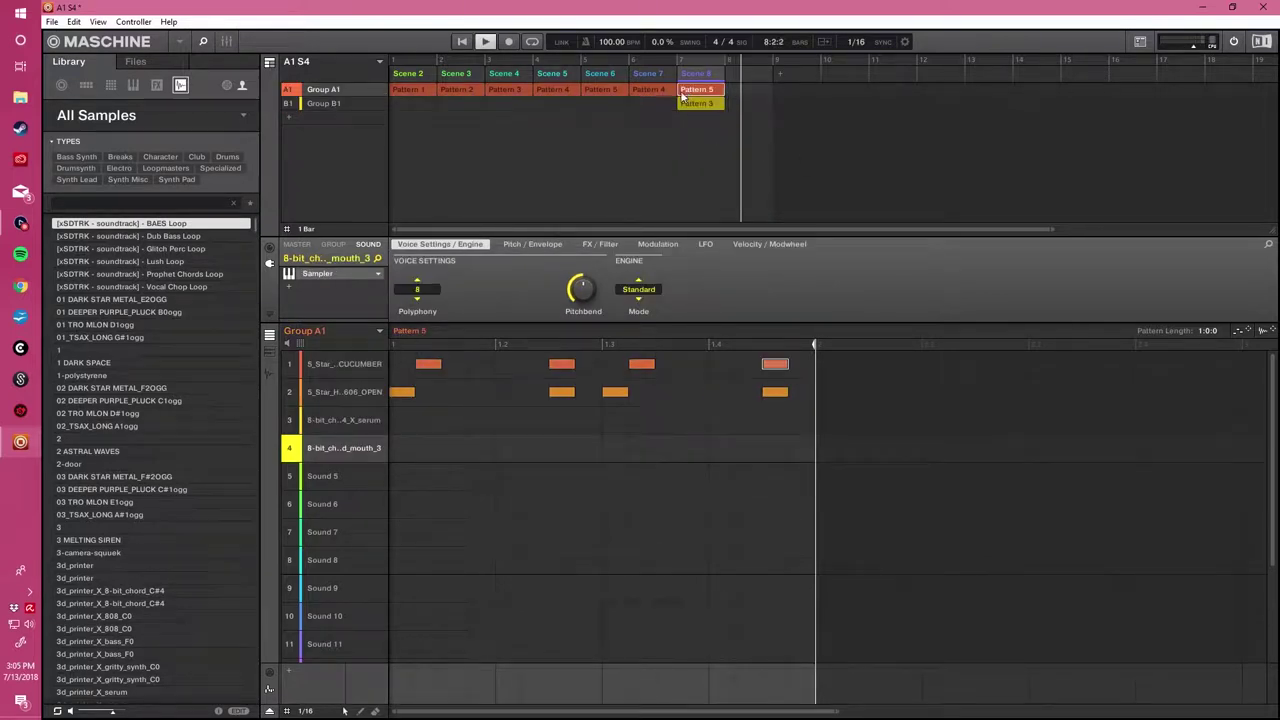
left_click(656, 89)
key("space")
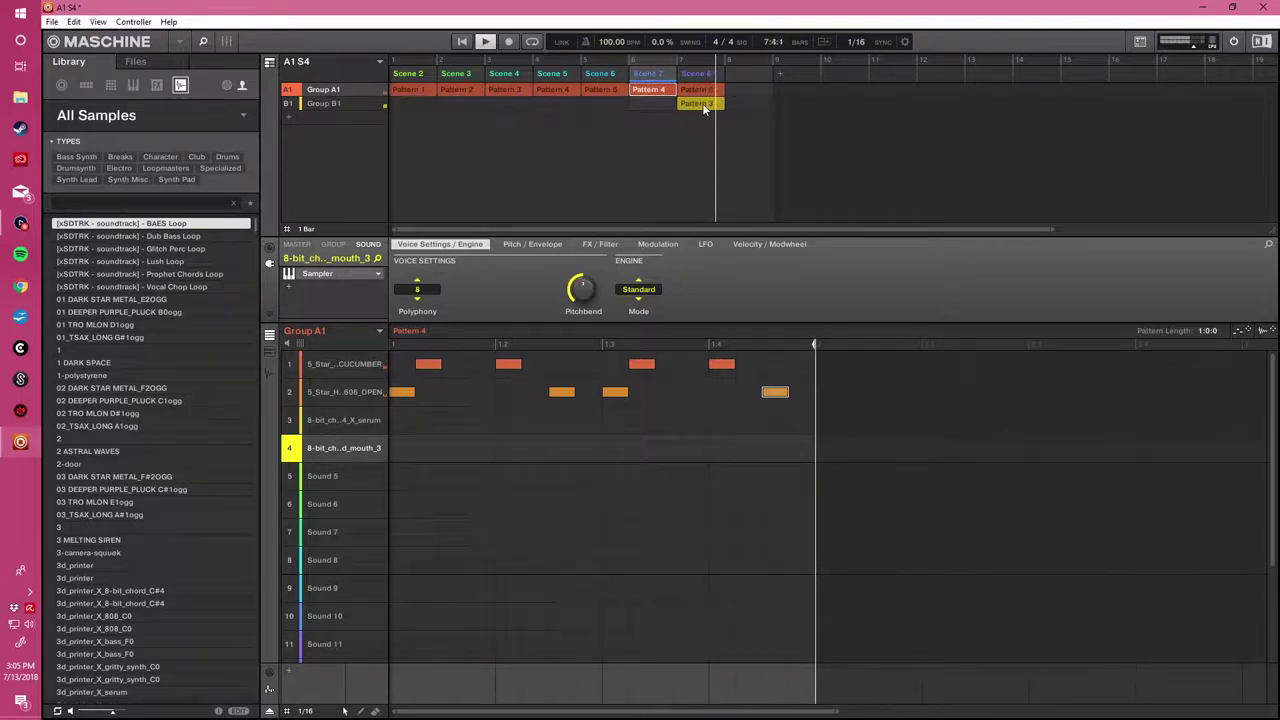
left_click(702, 103)
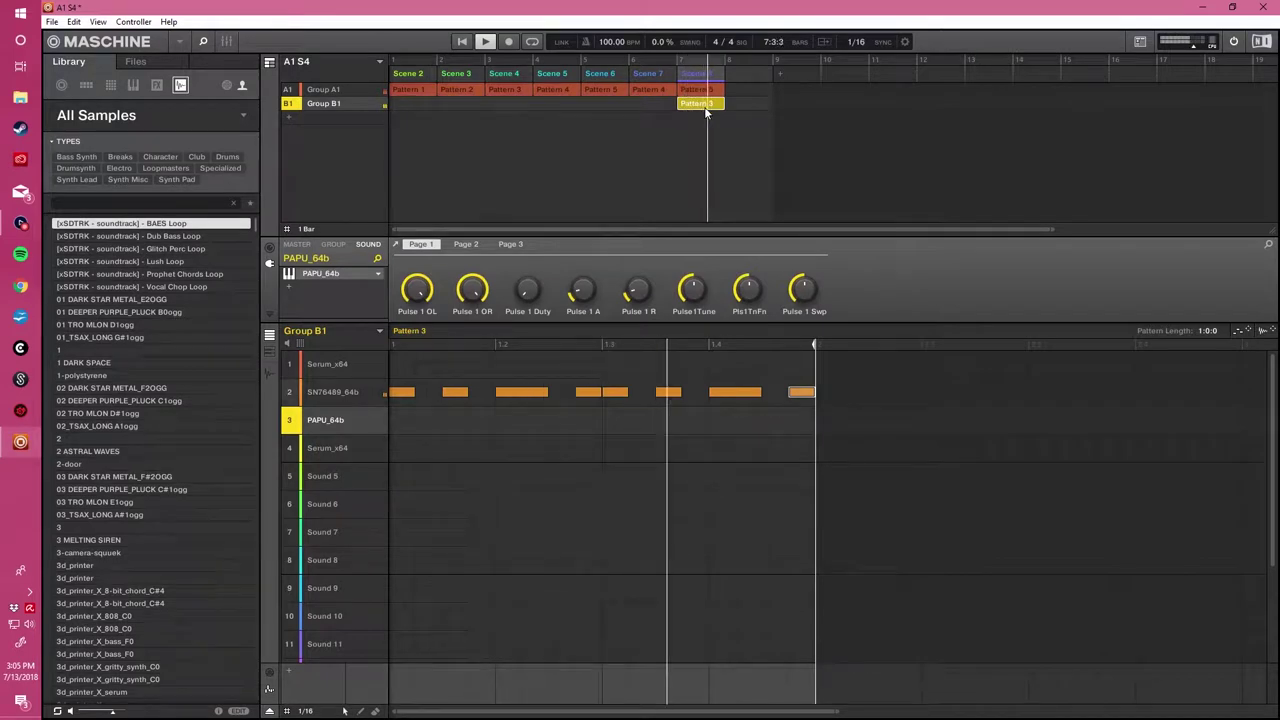
Assign Pattern 4 to Group B1 in the scene at bar 7 and listen to it from bar 6.
right_click(707, 106)
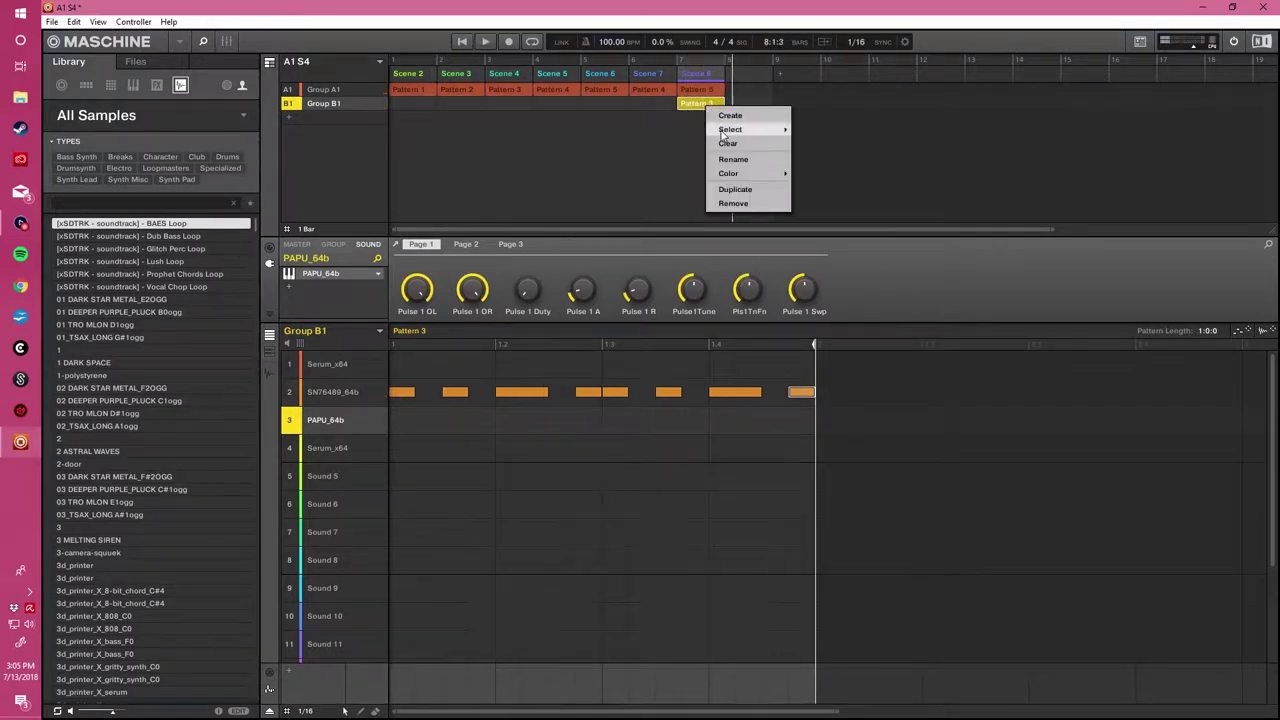
mouse_move(746, 131)
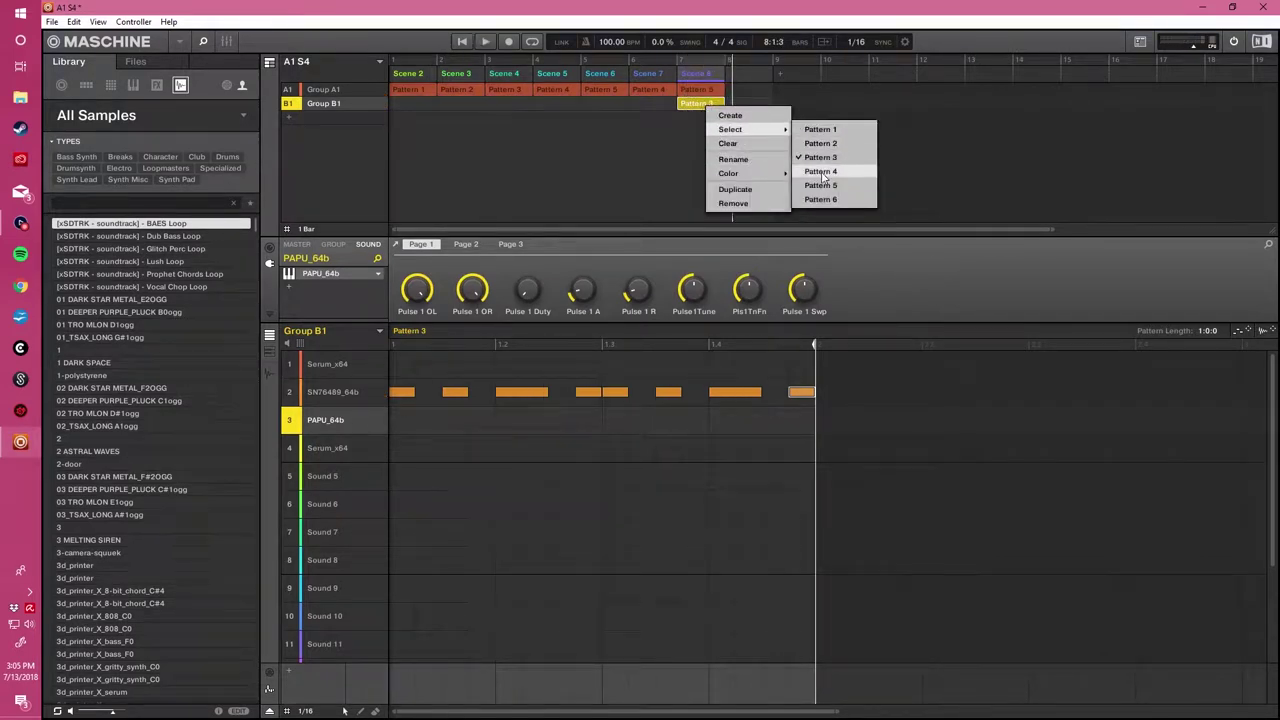
left_click(820, 174)
left_click(688, 92)
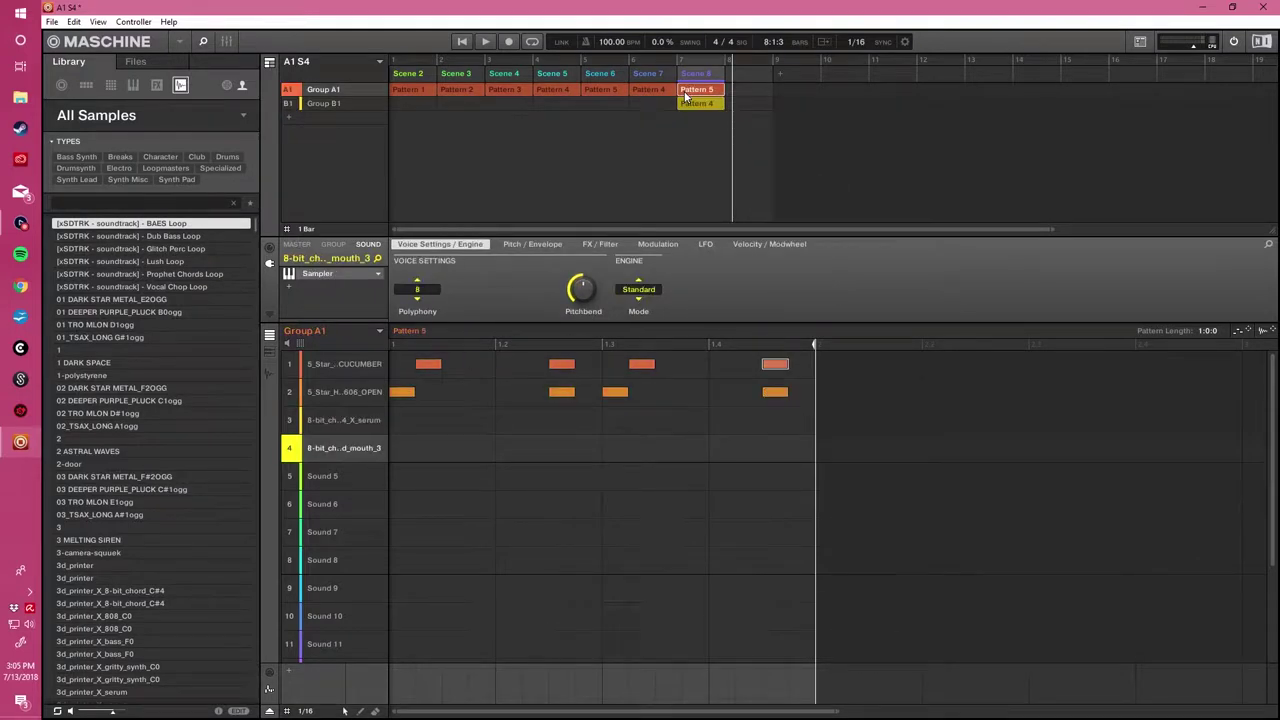
key("space")
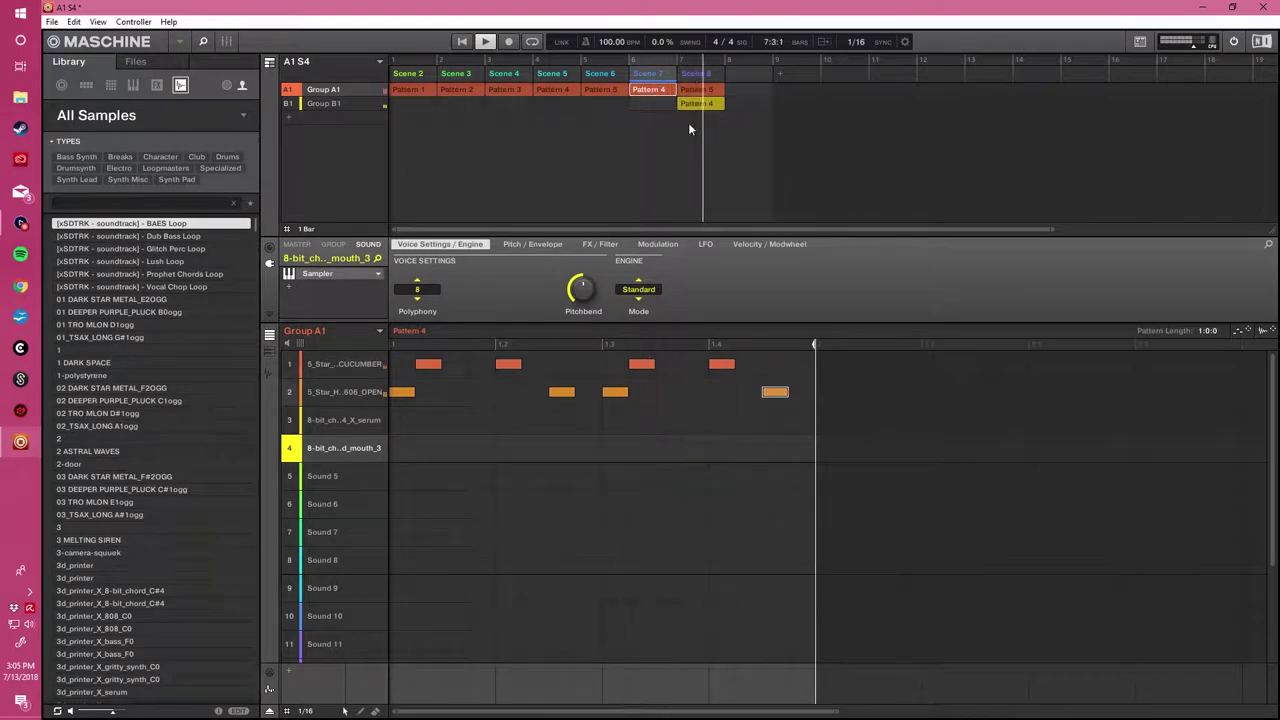
key("space")
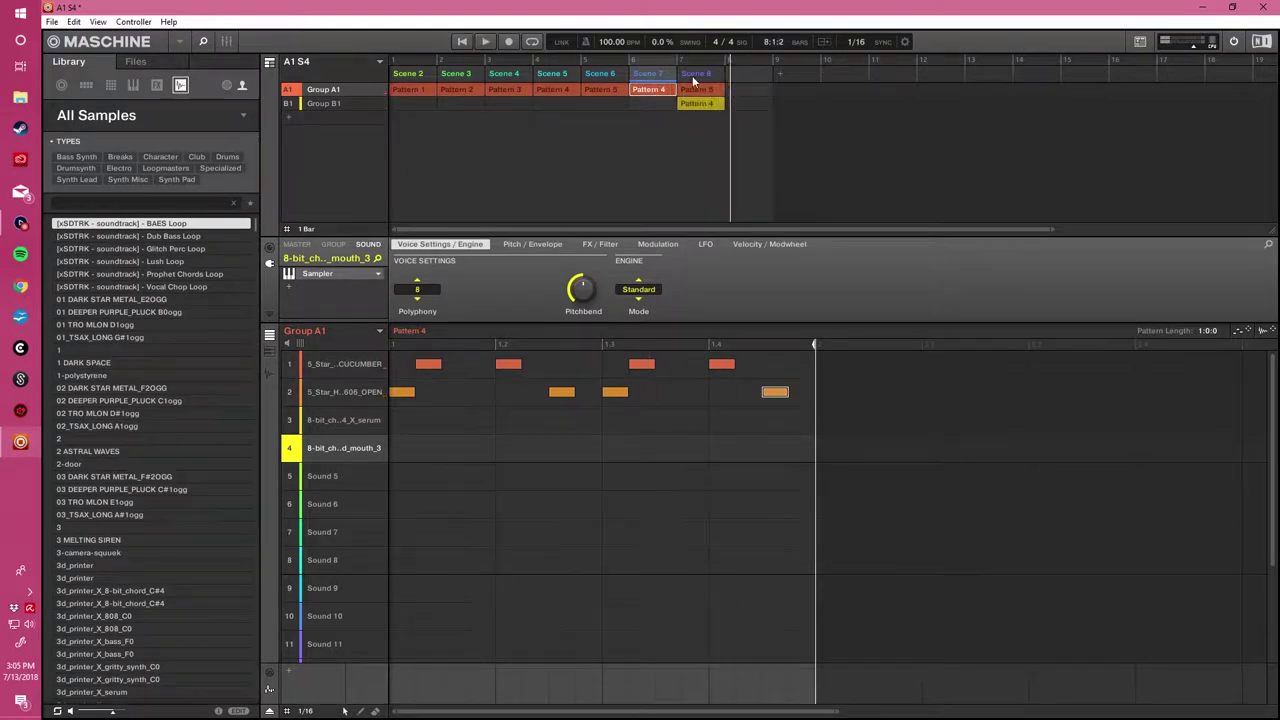
Duplicate the scene at bar 7 into bar 8 and assign Pattern 5 to Group B1 in the copy.
right_click(706, 92)
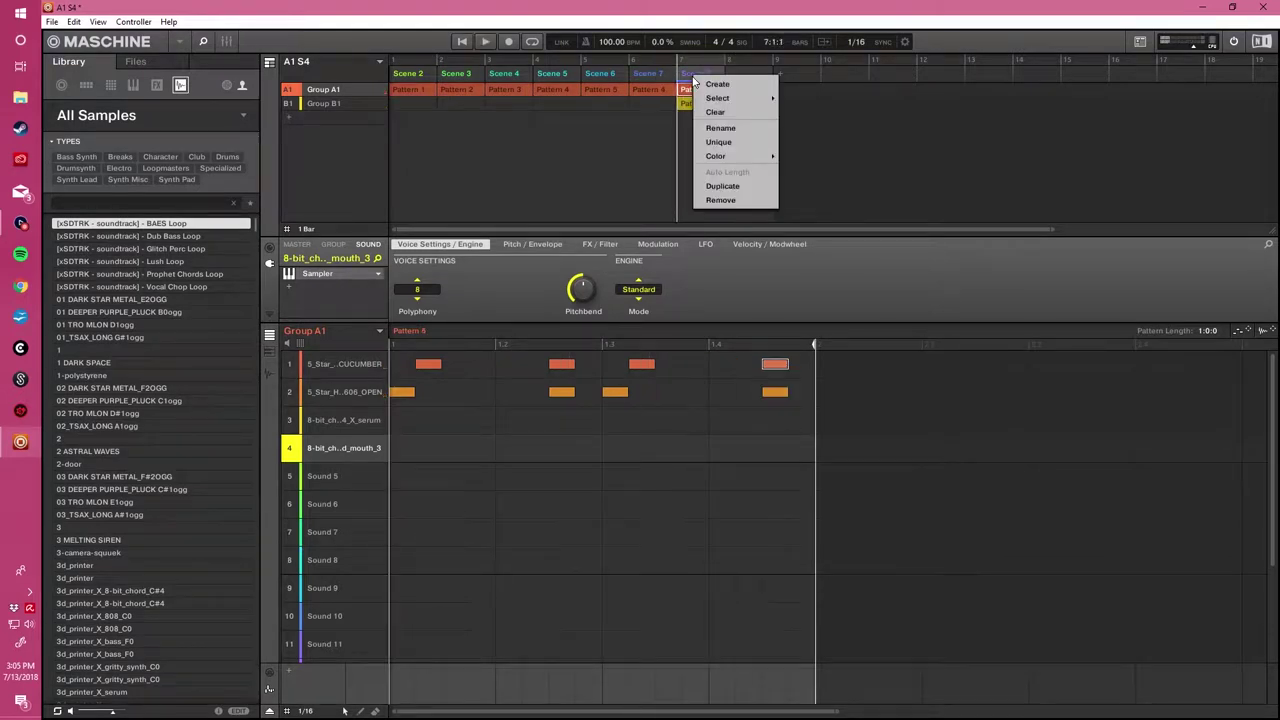
left_click(724, 186)
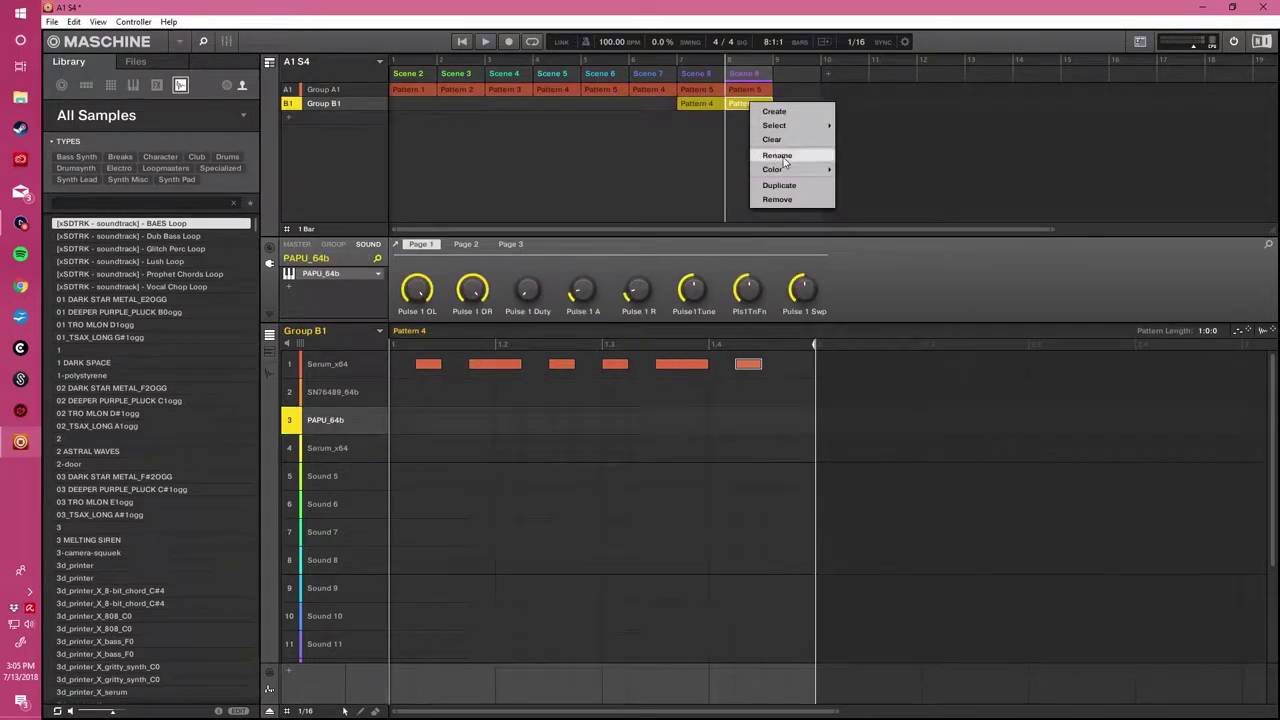
mouse_move(788, 125)
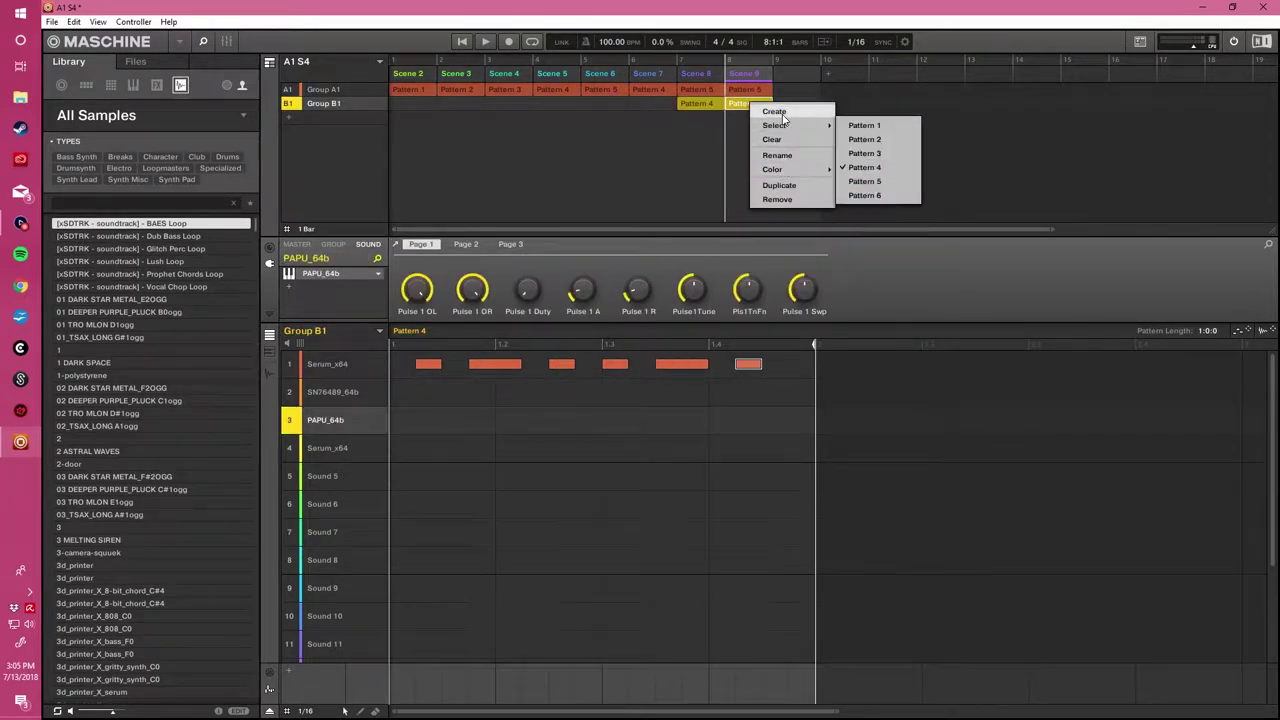
left_click(864, 181)
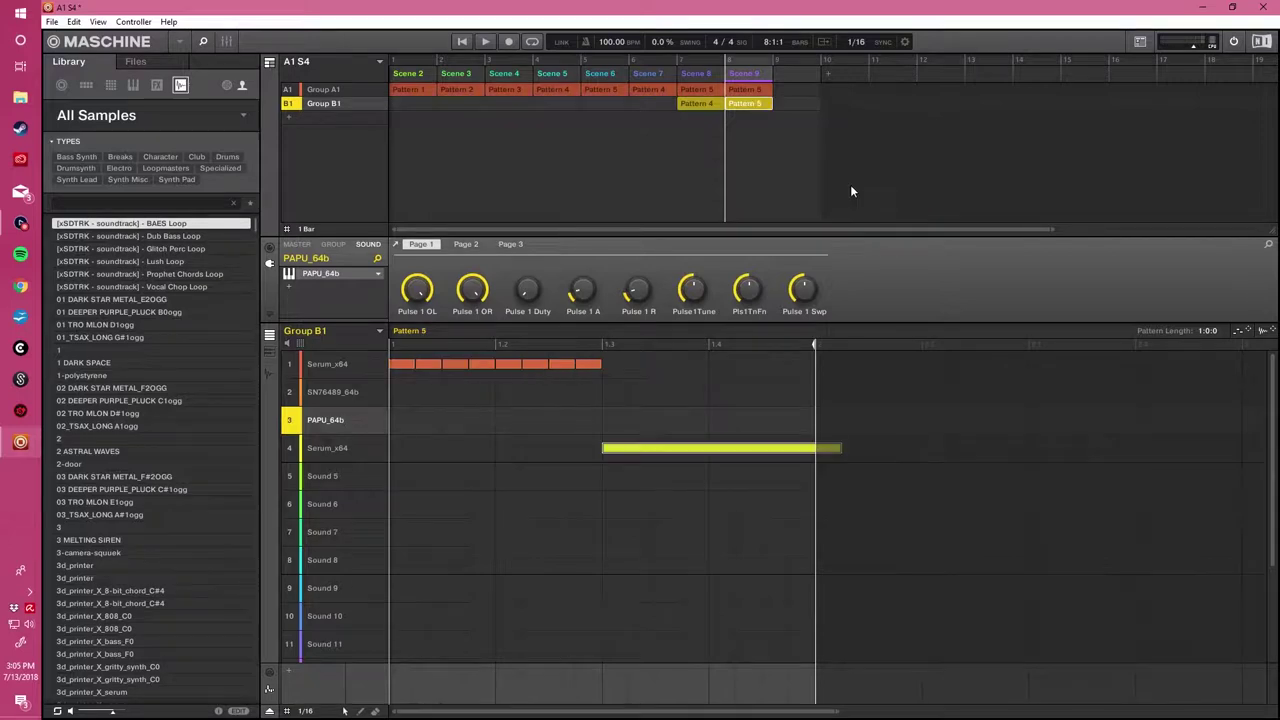
Play the arrangement from bar 7 to hear Group B1's Pattern 4 lead into Pattern 5.
left_click(690, 91)
key("space")
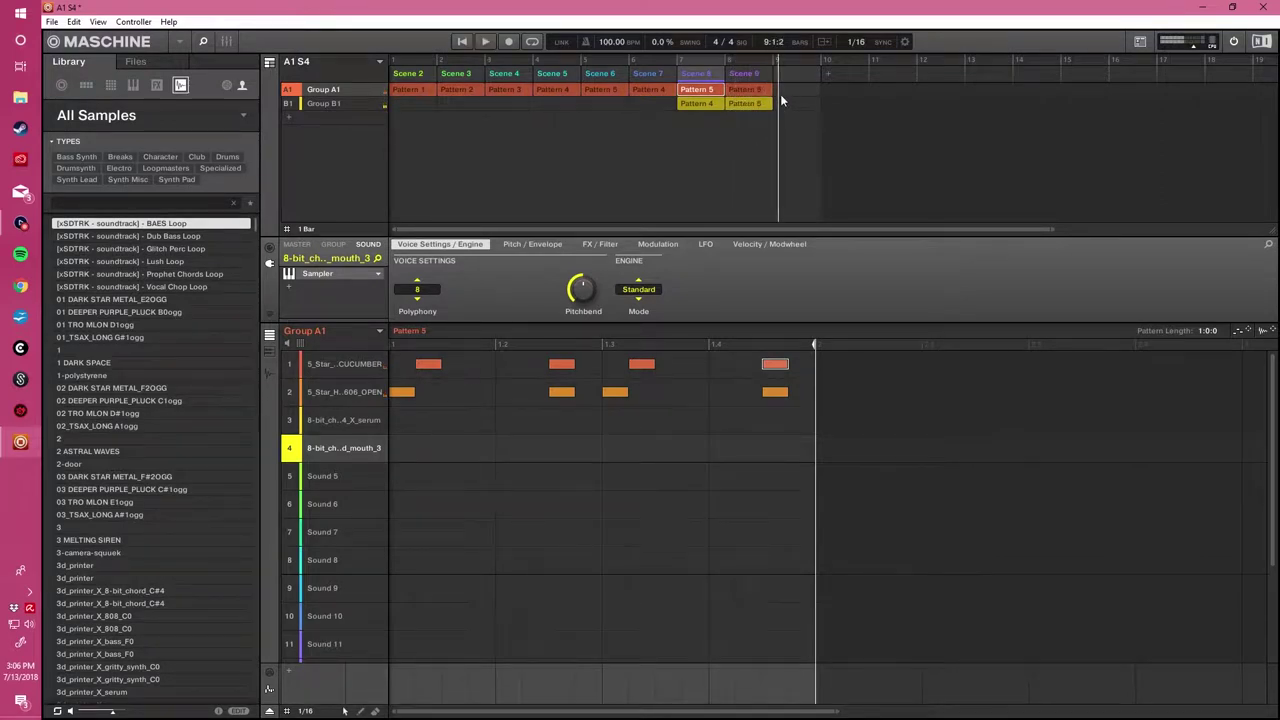
Duplicate the scene at bar 8 into bar 9 and assign Pattern 1 to Group B1 in the copy.
right_click(751, 91)
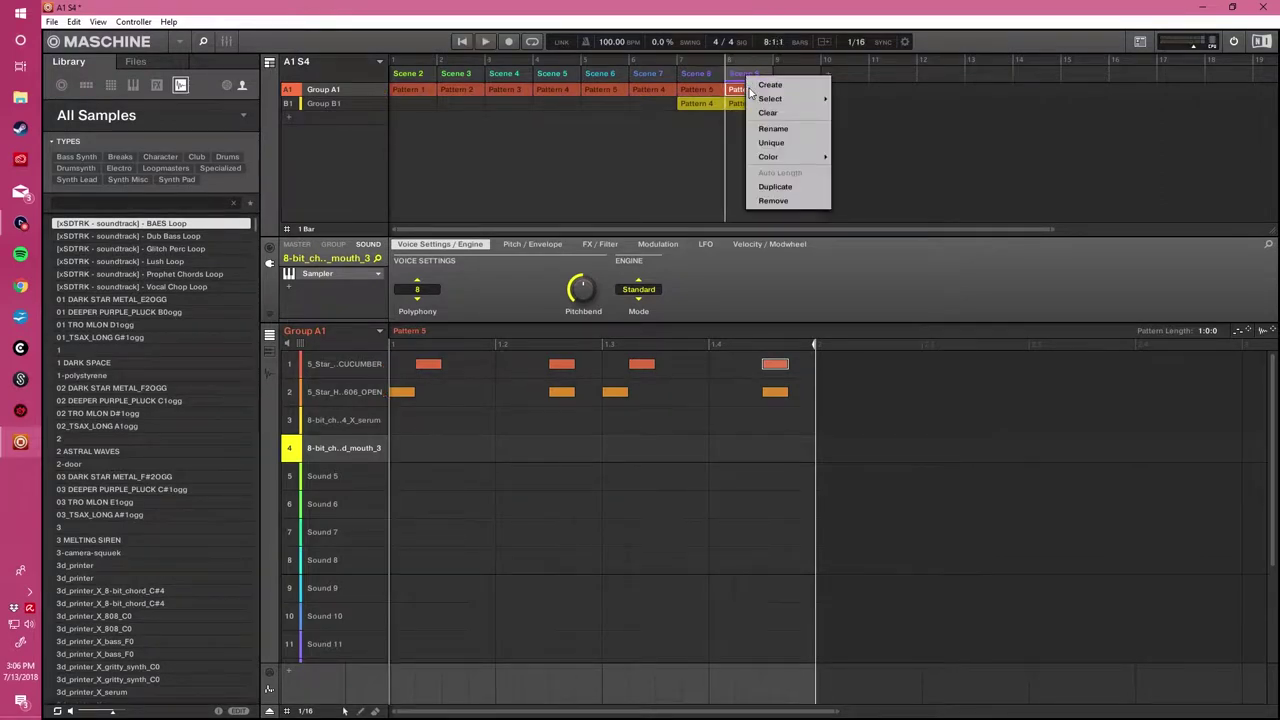
left_click(779, 188)
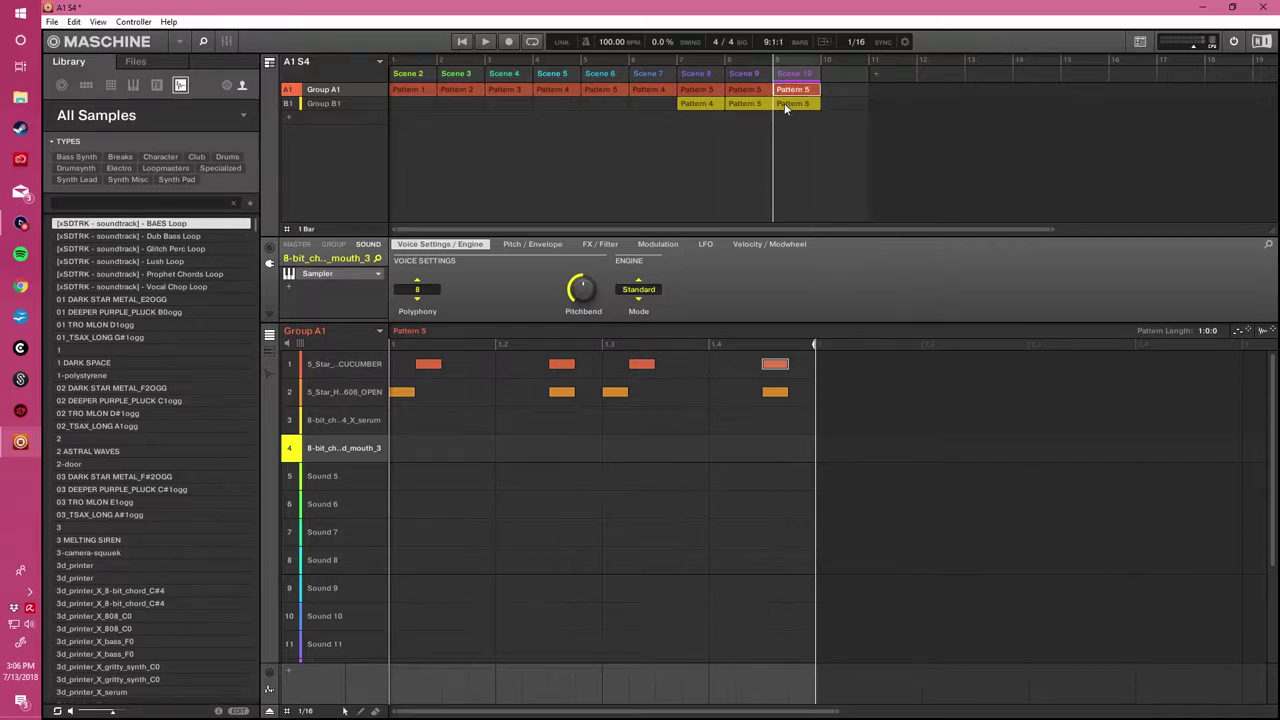
right_click(784, 103)
mouse_move(825, 126)
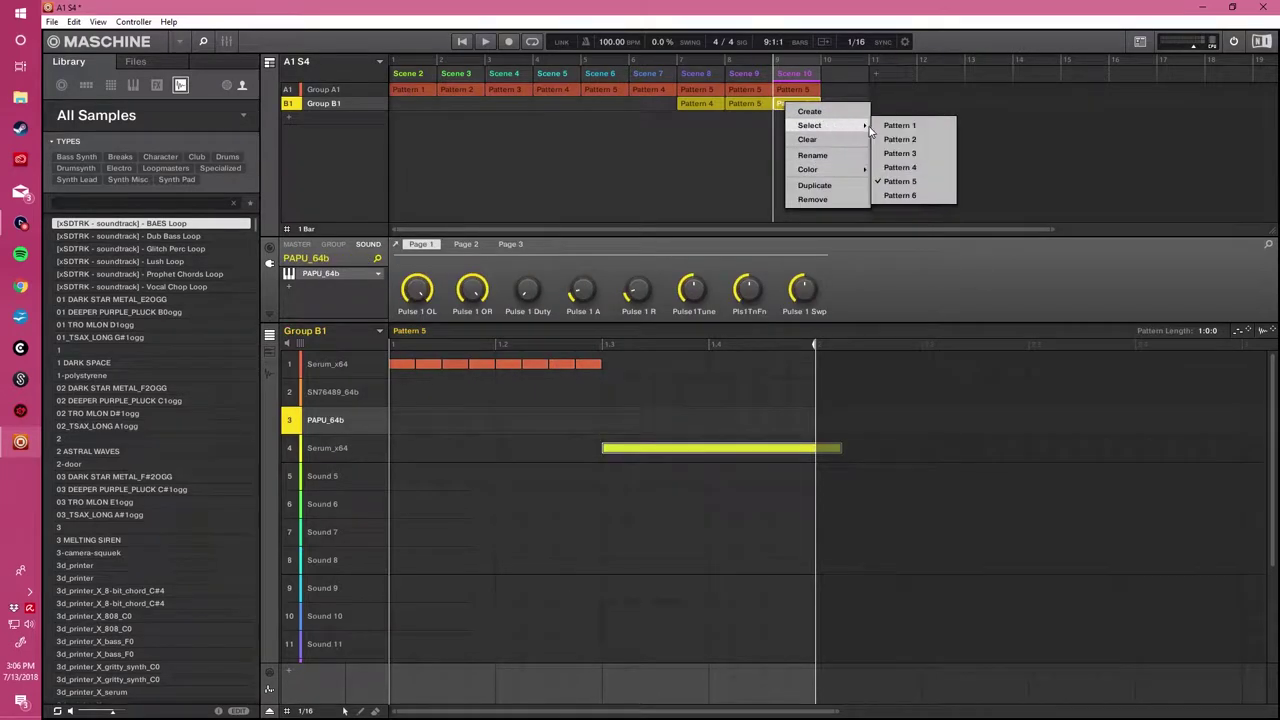
left_click(874, 125)
Play the arrangement from bar 8 to hear Group B1's Pattern 5 lead into Pattern 1.
left_click(757, 91)
key("space")
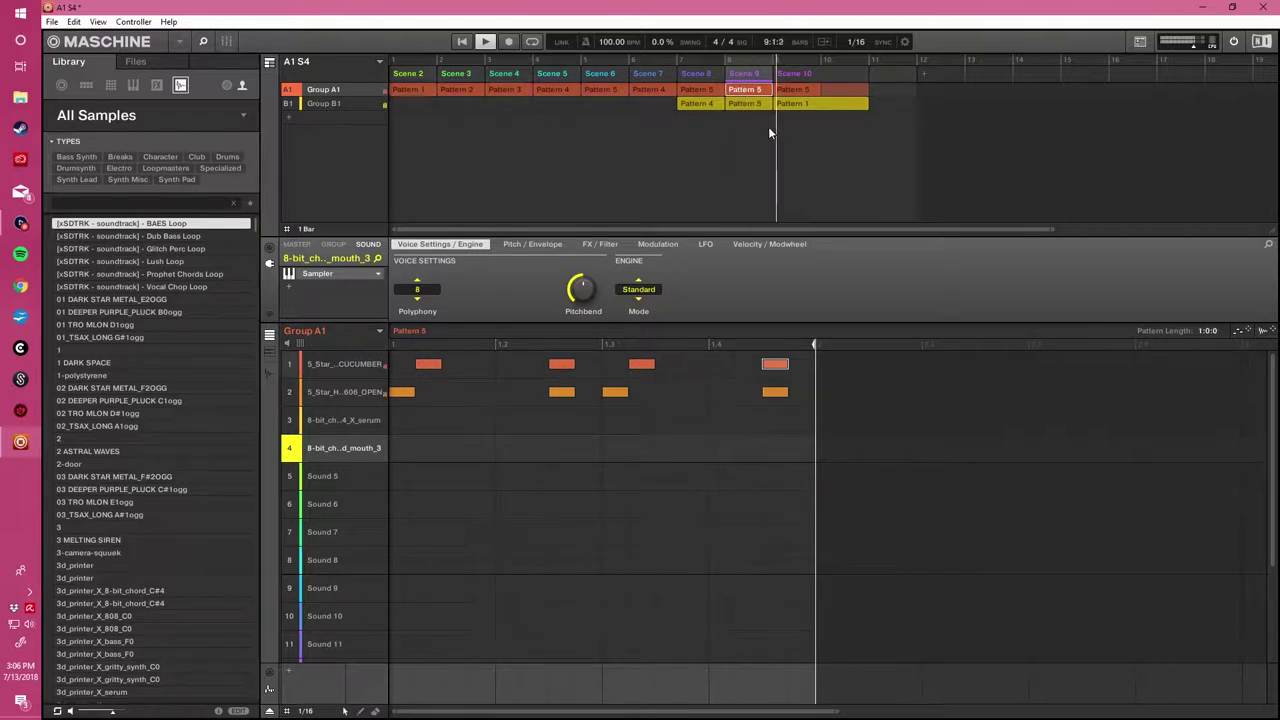
left_click(806, 104)
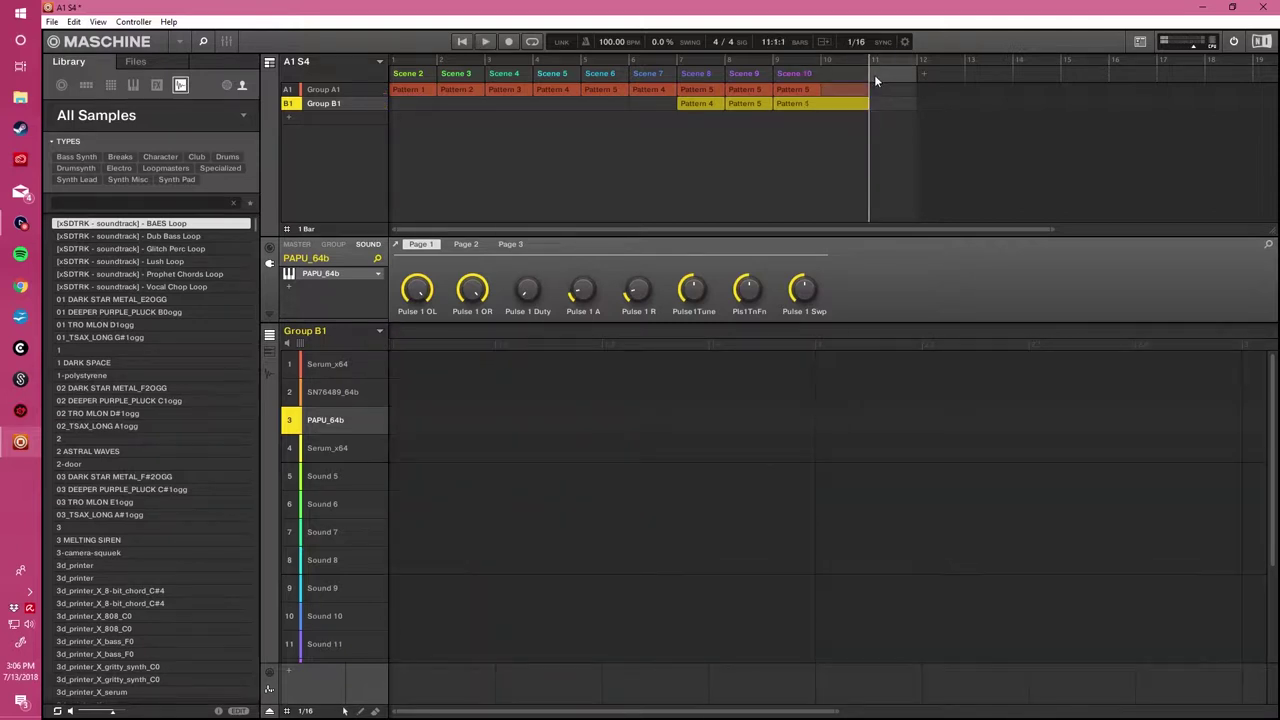
Assign Pattern 9 to Group A1 in the empty scene slot at bar 11.
right_click(874, 76)
left_click(870, 98)
right_click(884, 90)
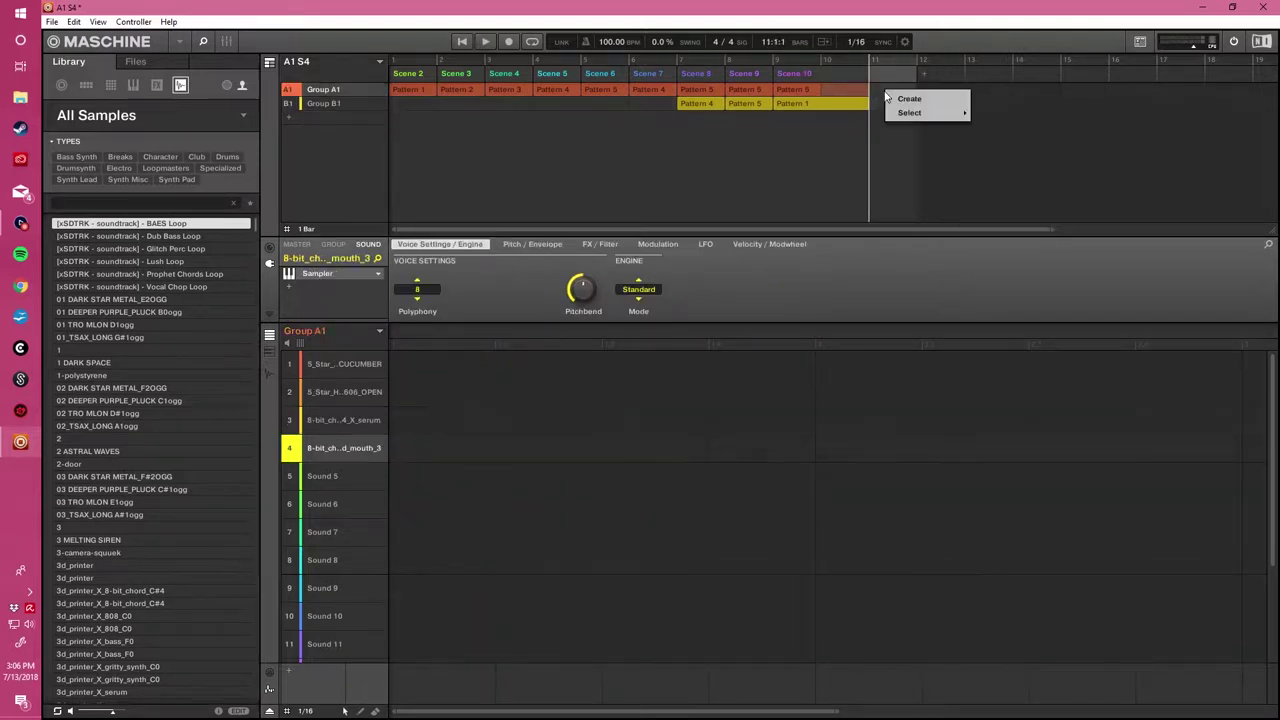
mouse_move(903, 112)
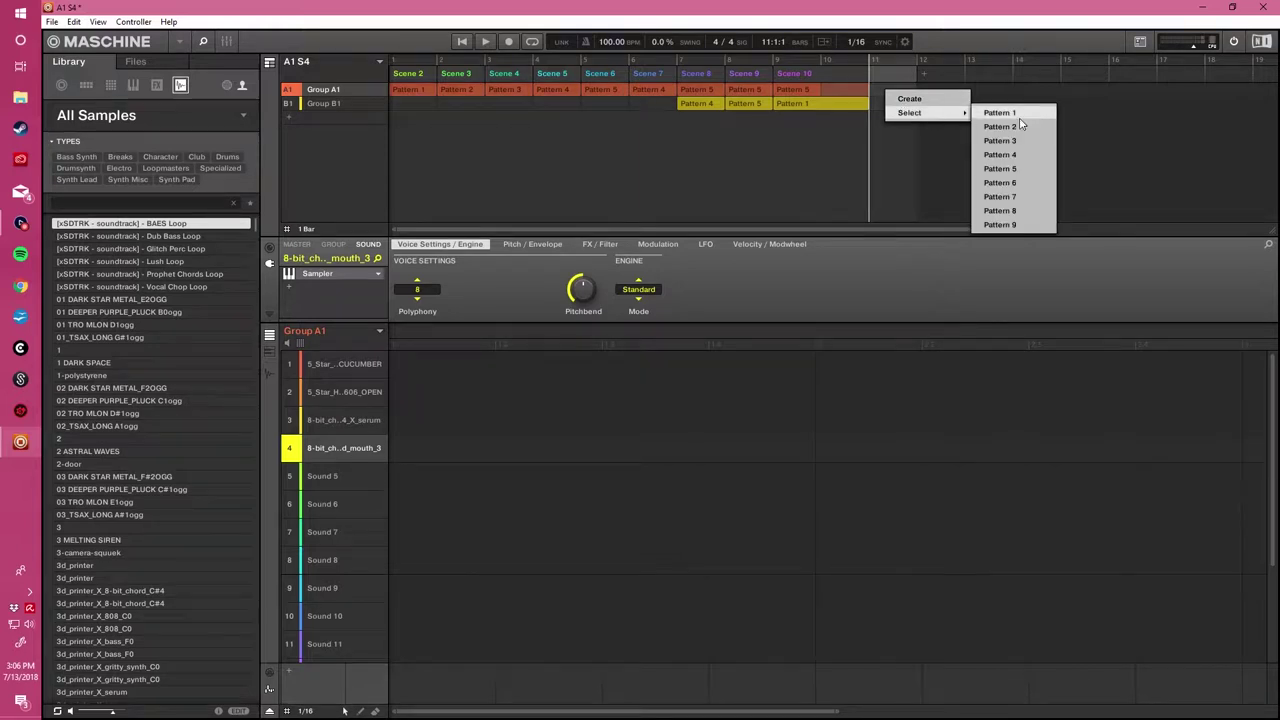
left_click(1010, 224)
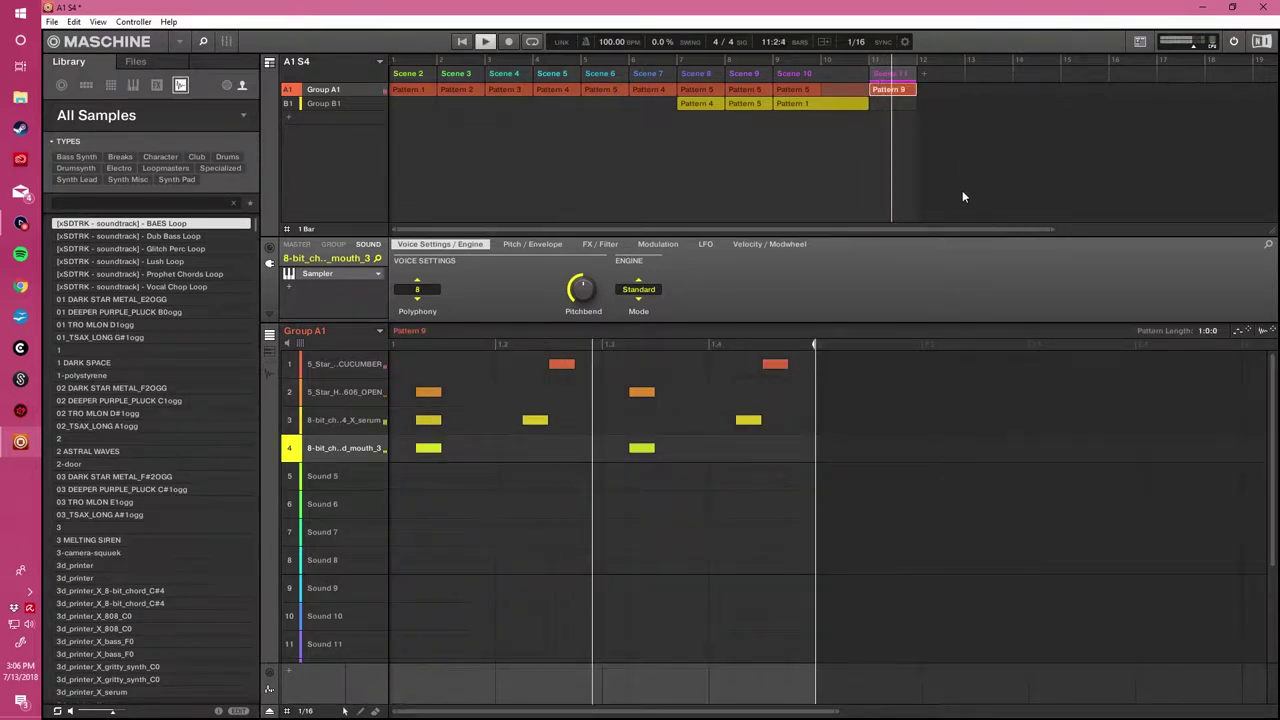
Assign Pattern 4 to Group B1 at bar 11 and play the transition out of Scene 10.
right_click(885, 103)
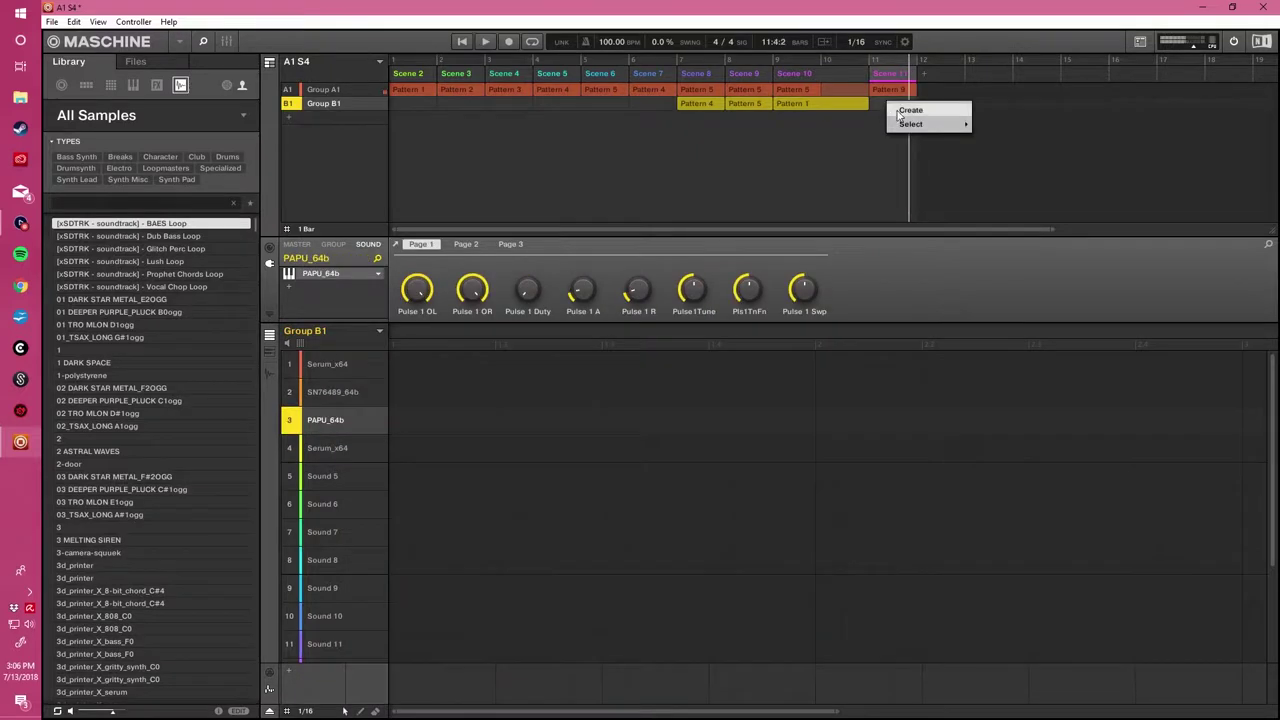
mouse_move(909, 123)
left_click(1001, 166)
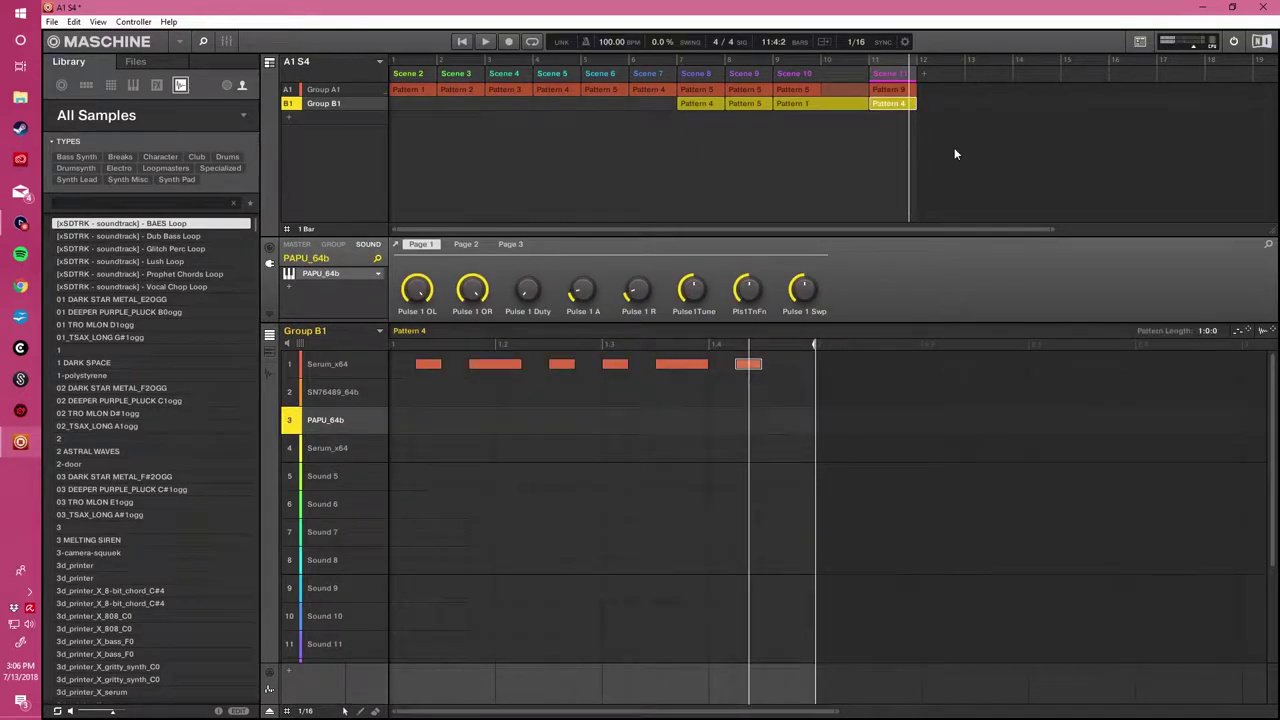
left_click(856, 89)
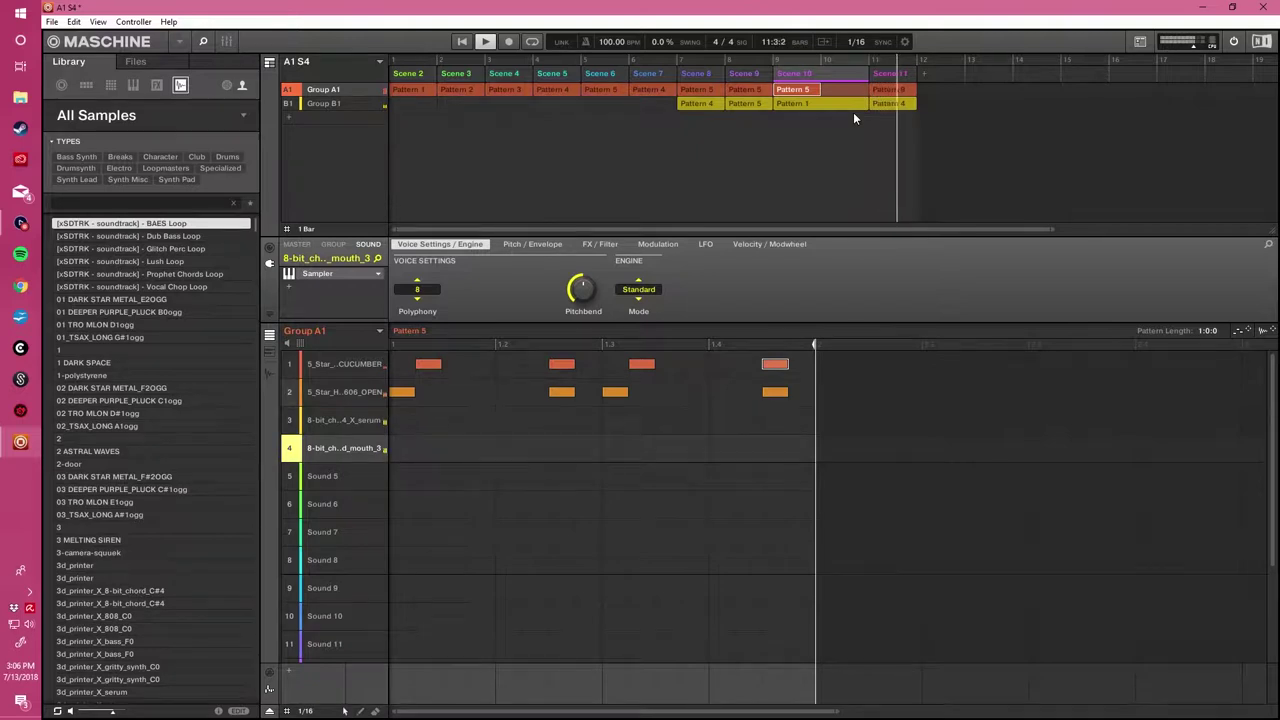
Duplicate the scene at bar 11 into bar 12 and play the arrangement from Scene 10 through the copy.
left_click(923, 79)
right_click(922, 91)
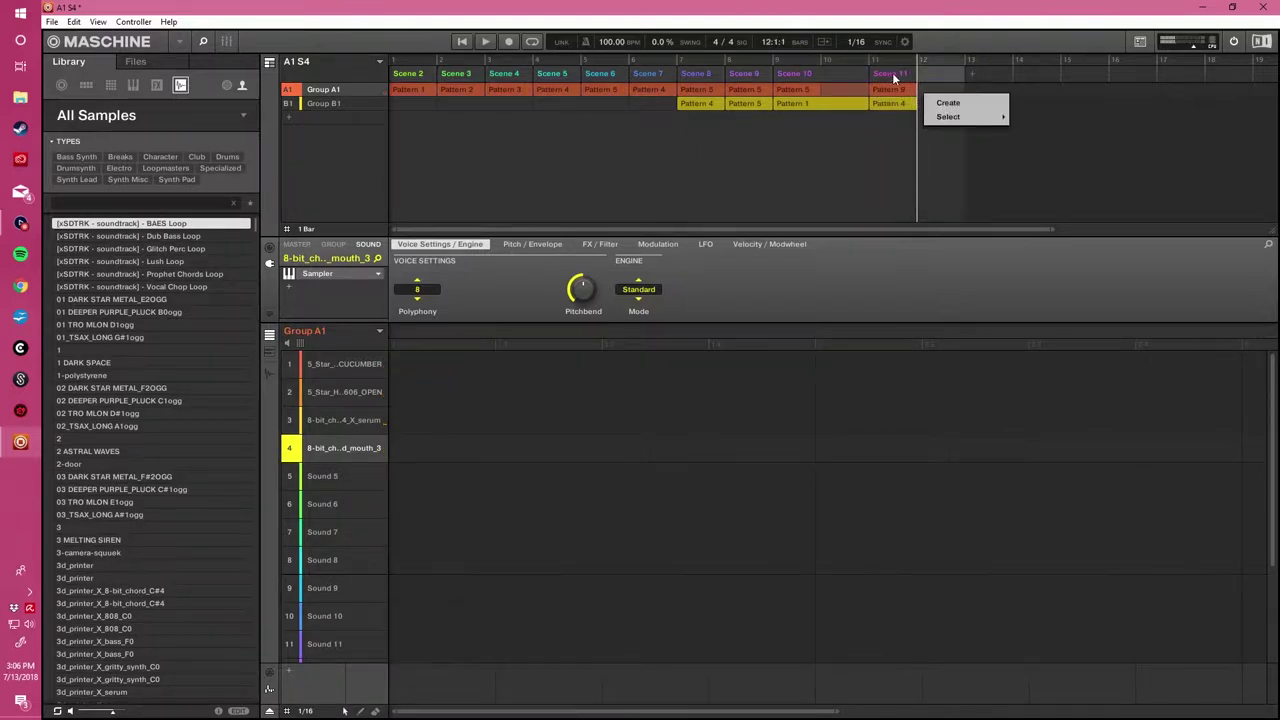
left_click(889, 77)
right_click(892, 78)
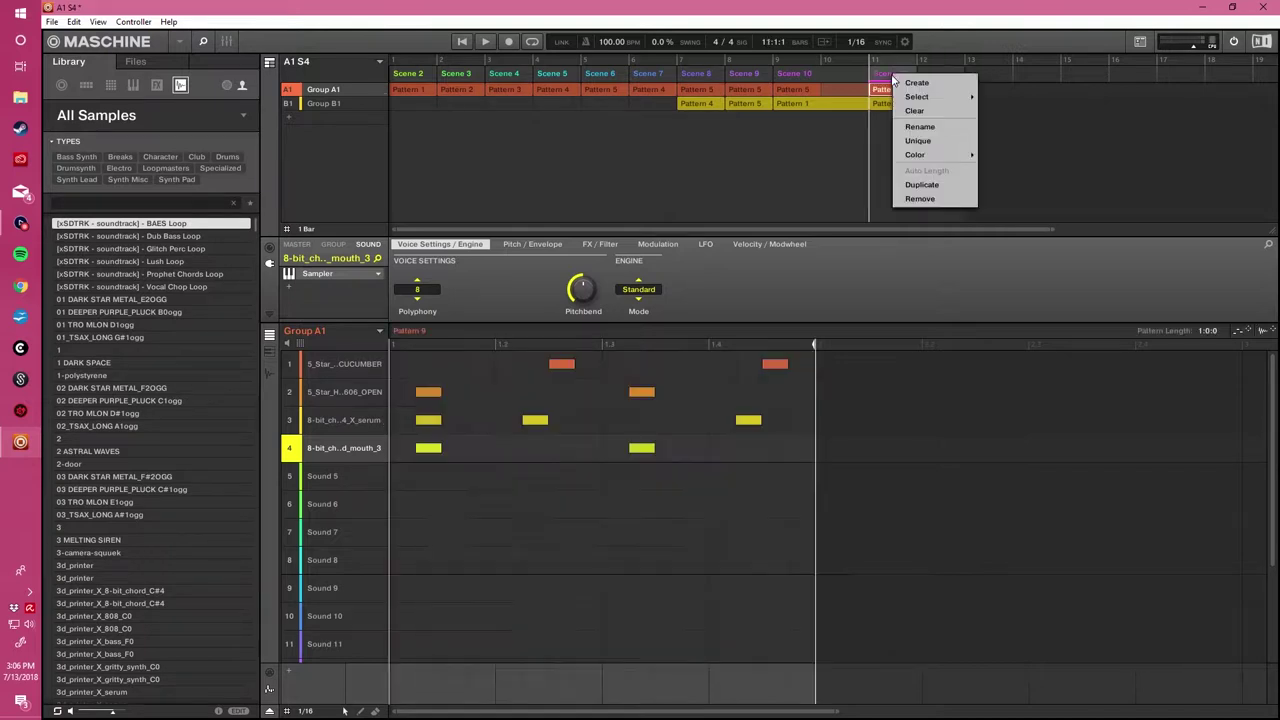
left_click(917, 185)
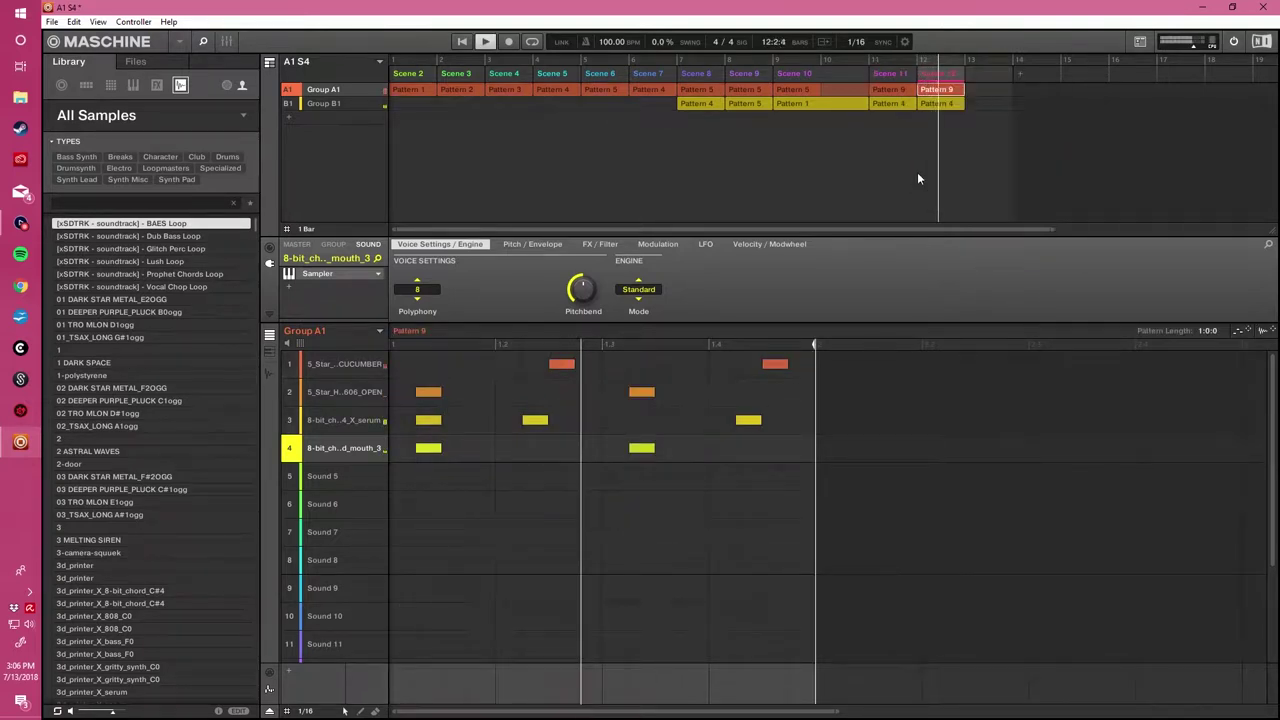
left_click(854, 78)
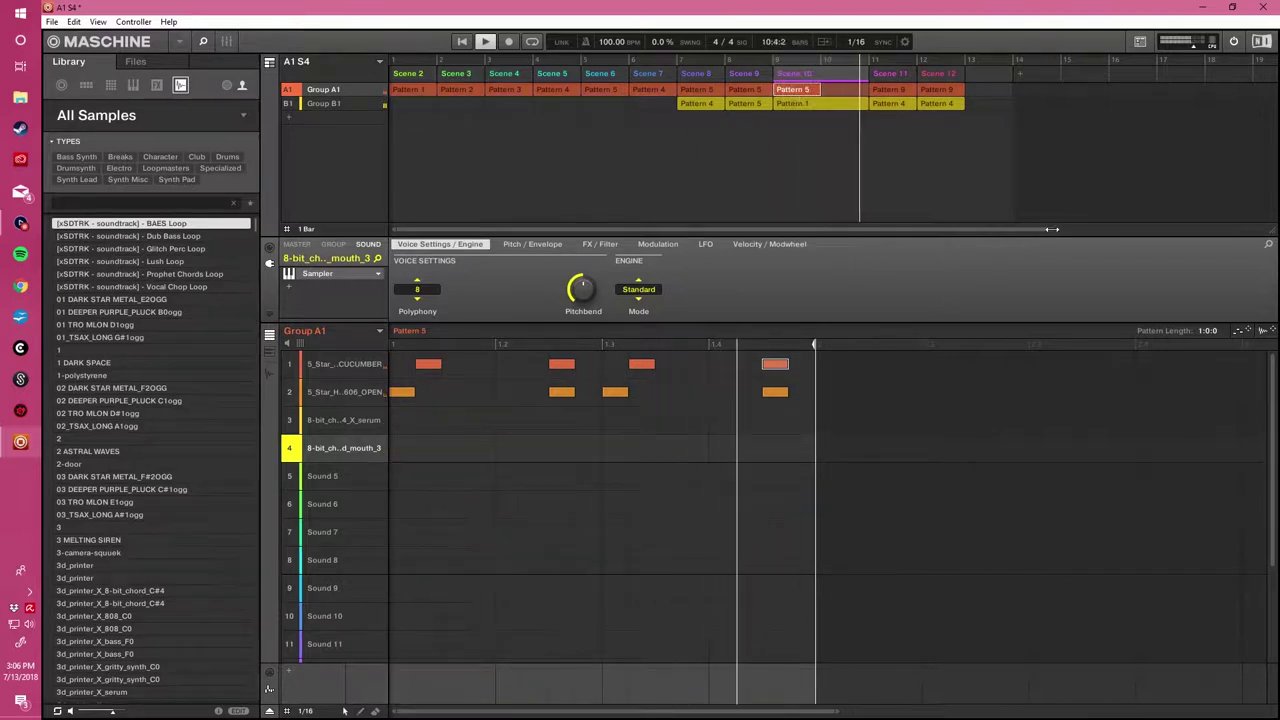
left_click_drag(1056, 228, 1131, 235)
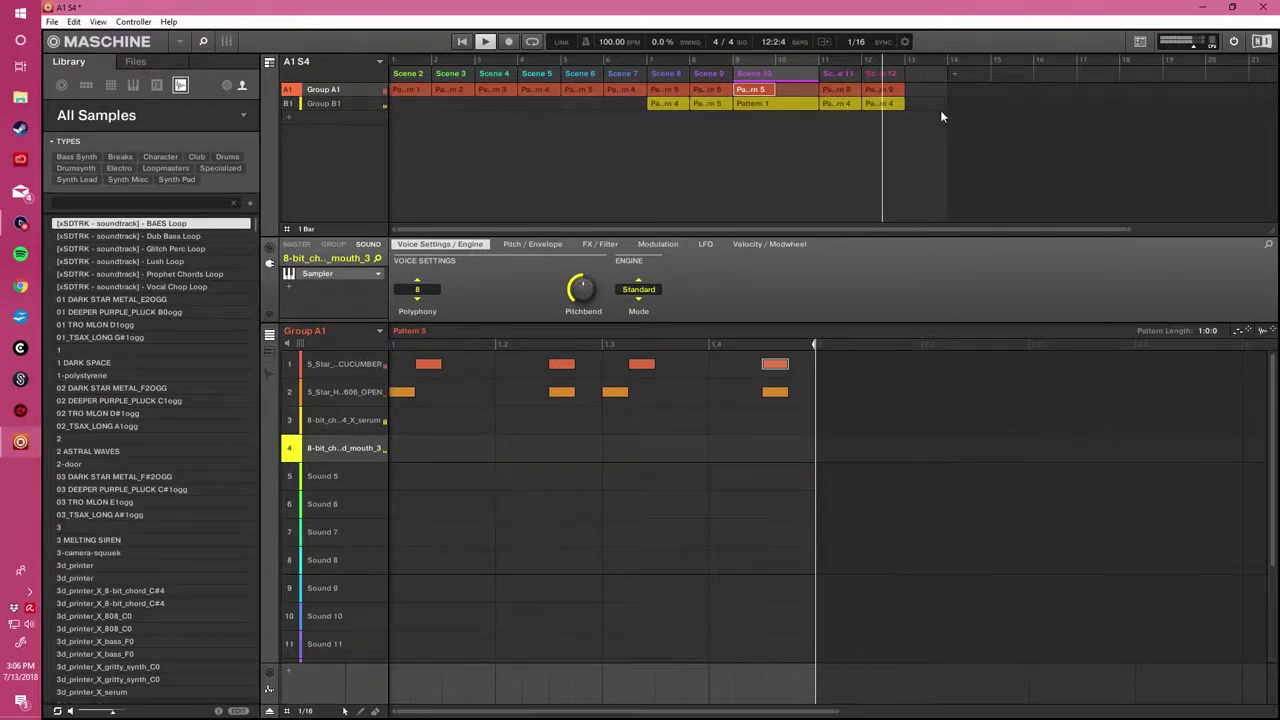
Duplicate the scene at bar 12 into bar 13 and assign Pattern 5 to Group B1 in the copy.
right_click(884, 77)
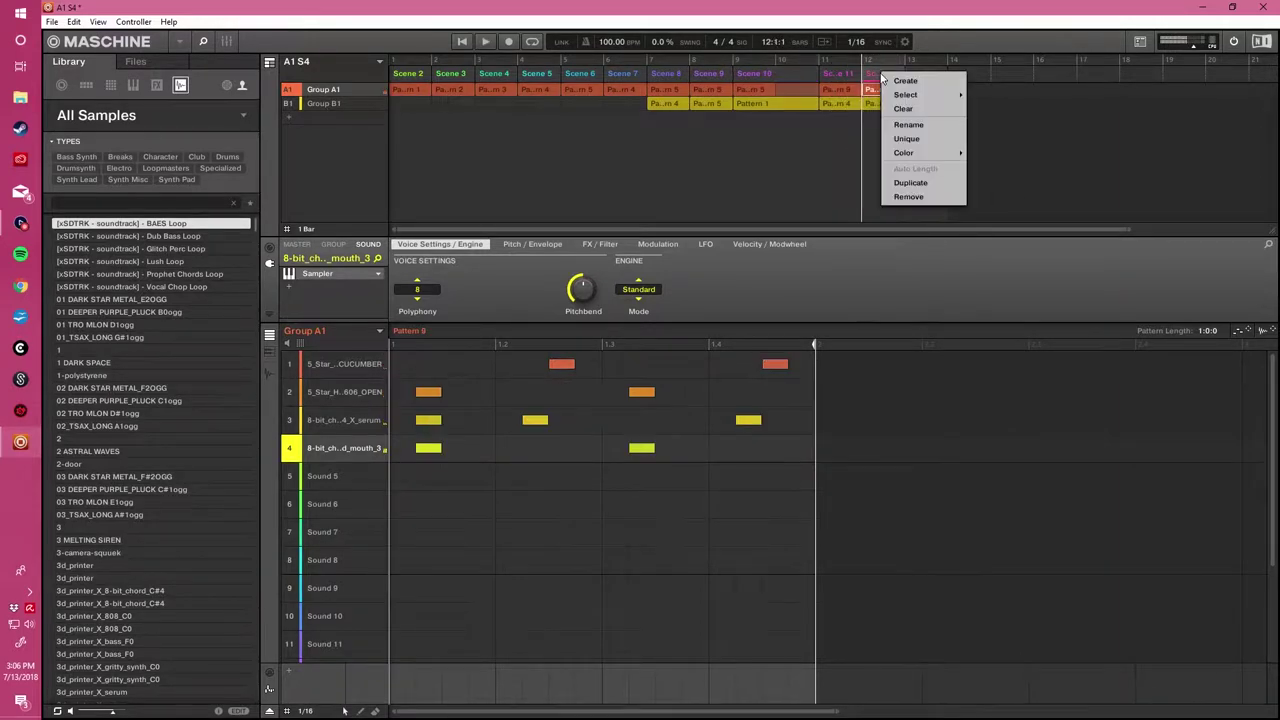
left_click(906, 180)
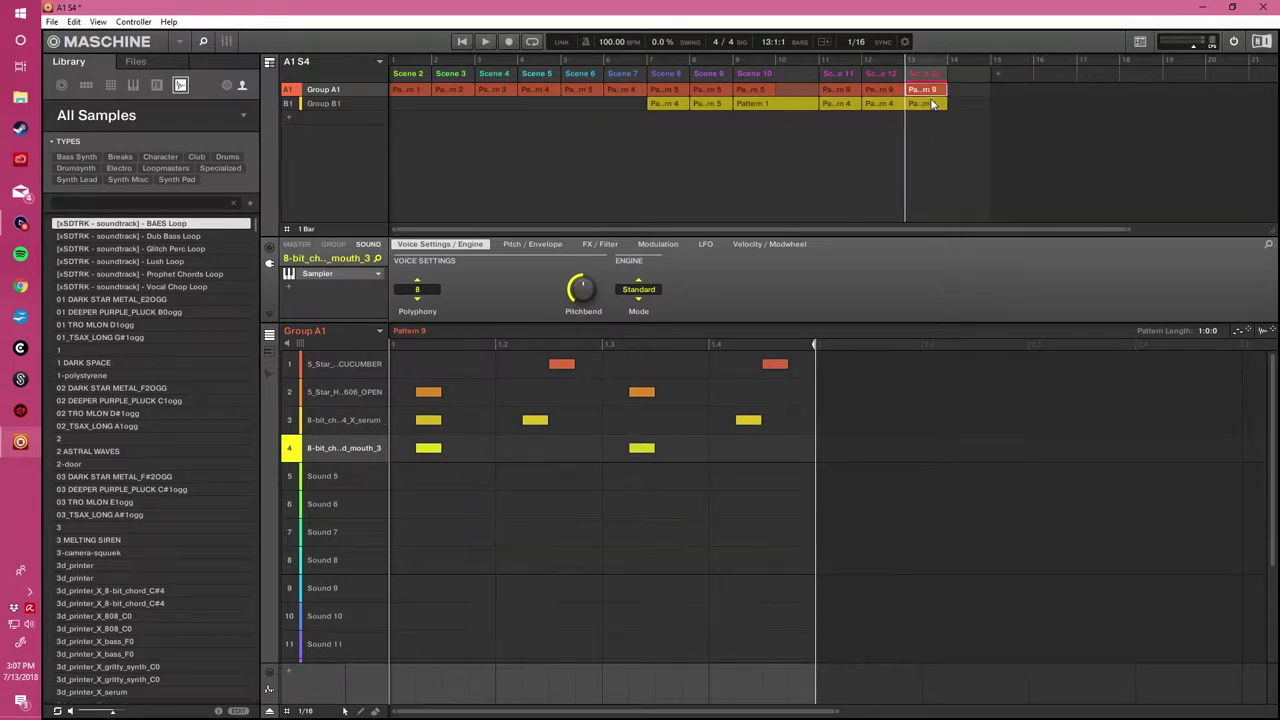
right_click(930, 102)
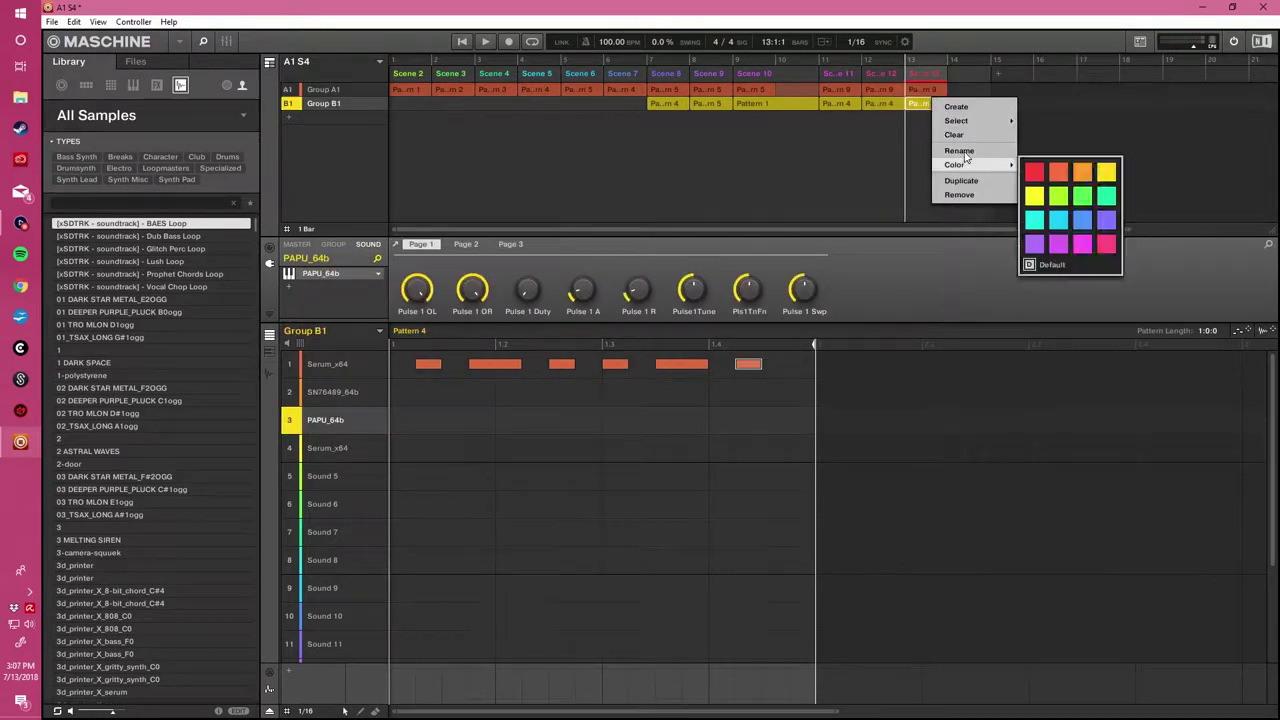
mouse_move(970, 121)
left_click(1045, 177)
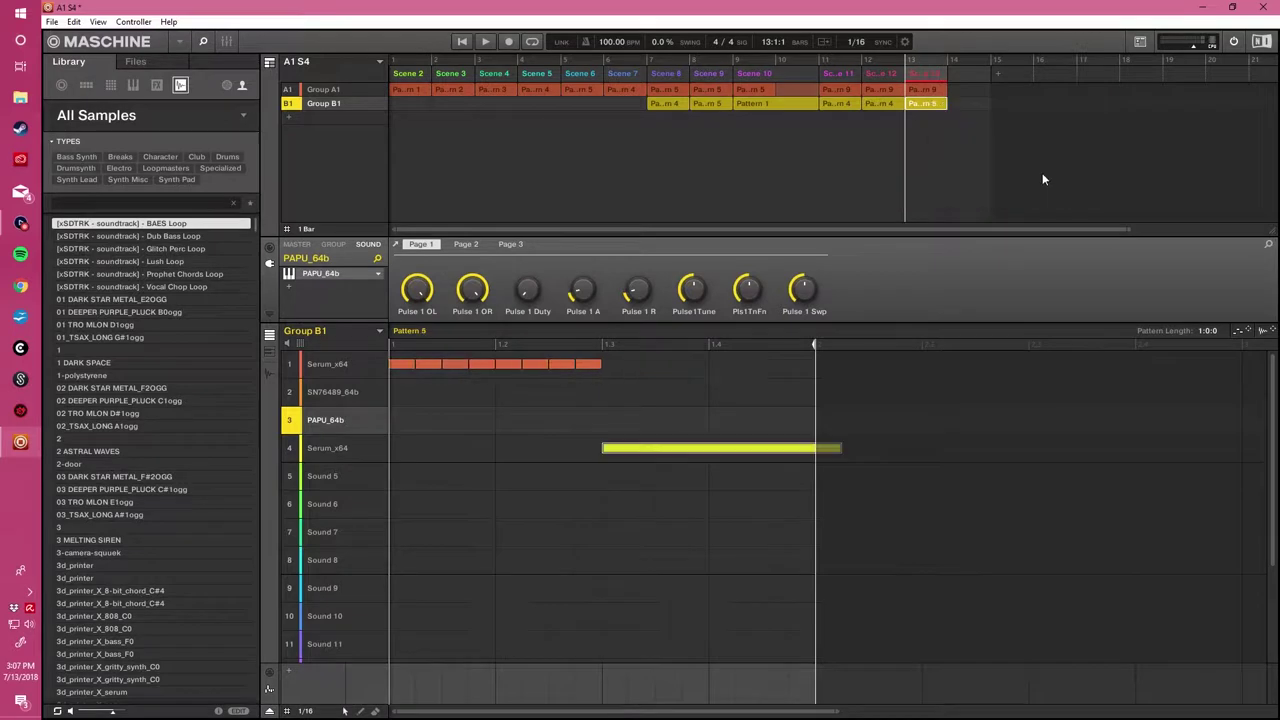
Play the arrangement from bar 12 to hear Group B1's Pattern 4 lead into Pattern 5.
left_click(883, 74)
key("space")
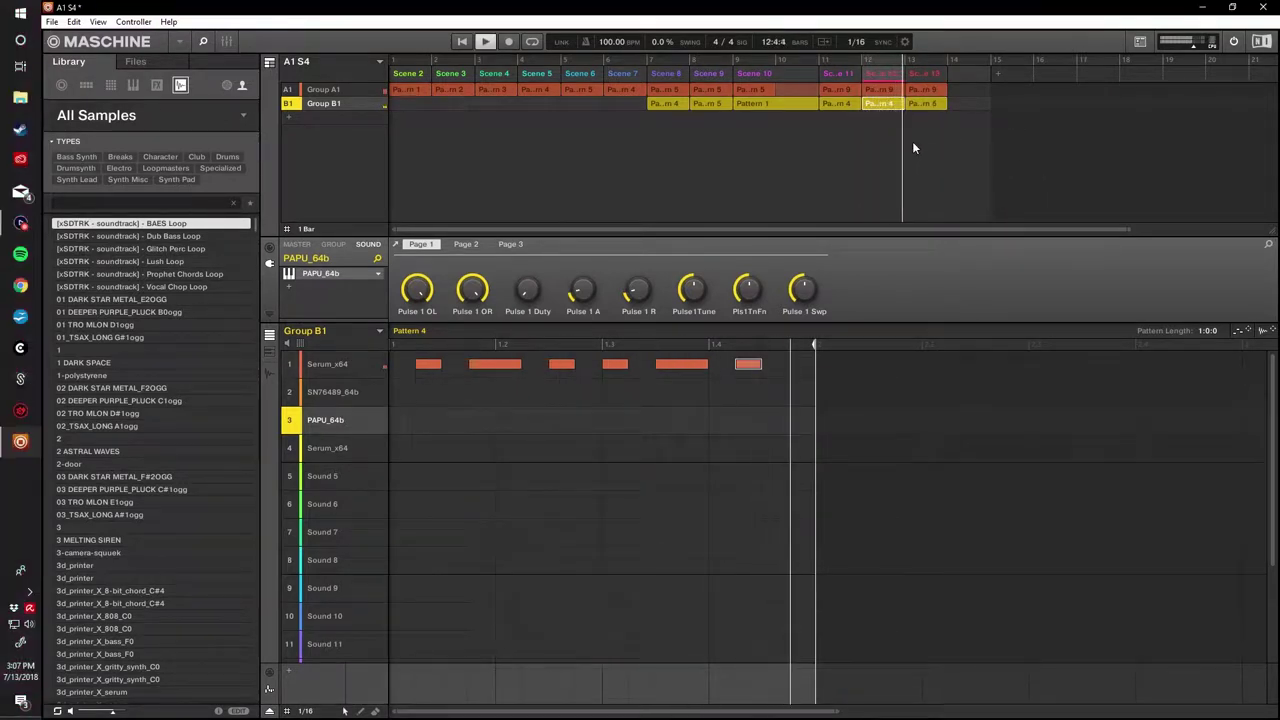
Assign Pattern 6 to Group A1 in the empty scene slot at bar 14.
right_click(951, 77)
mouse_move(972, 100)
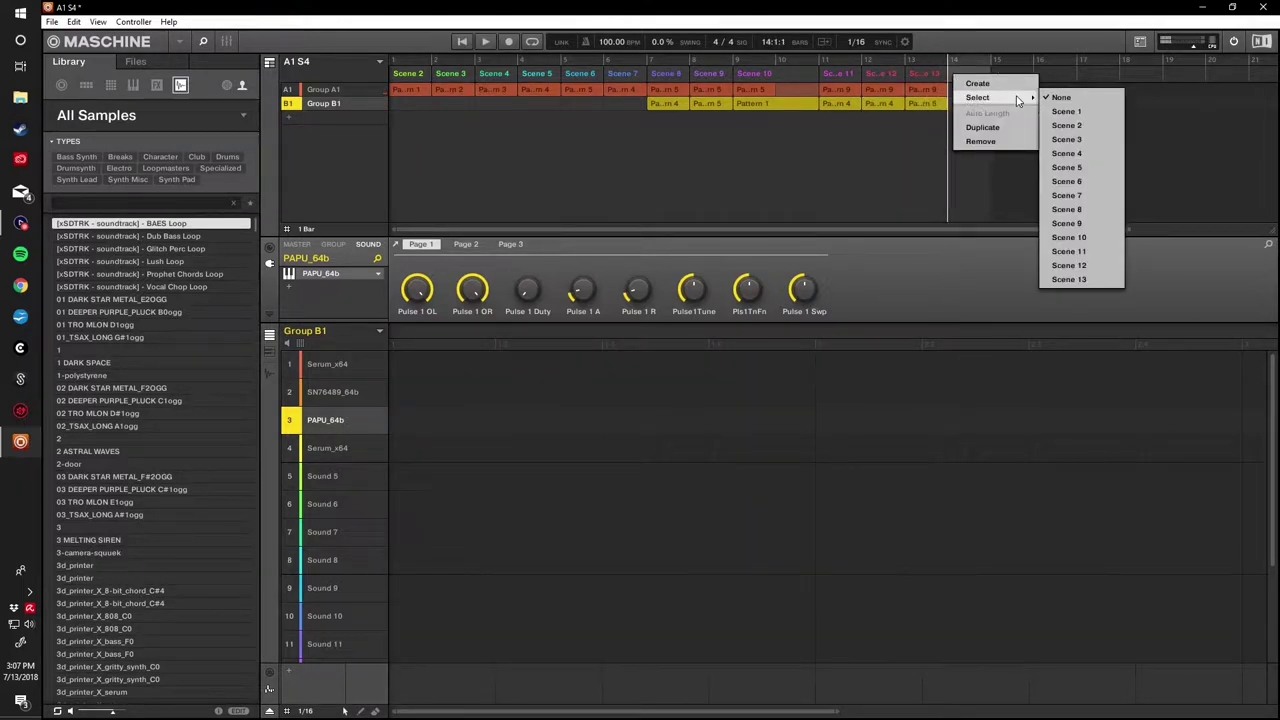
left_click(852, 149)
right_click(965, 94)
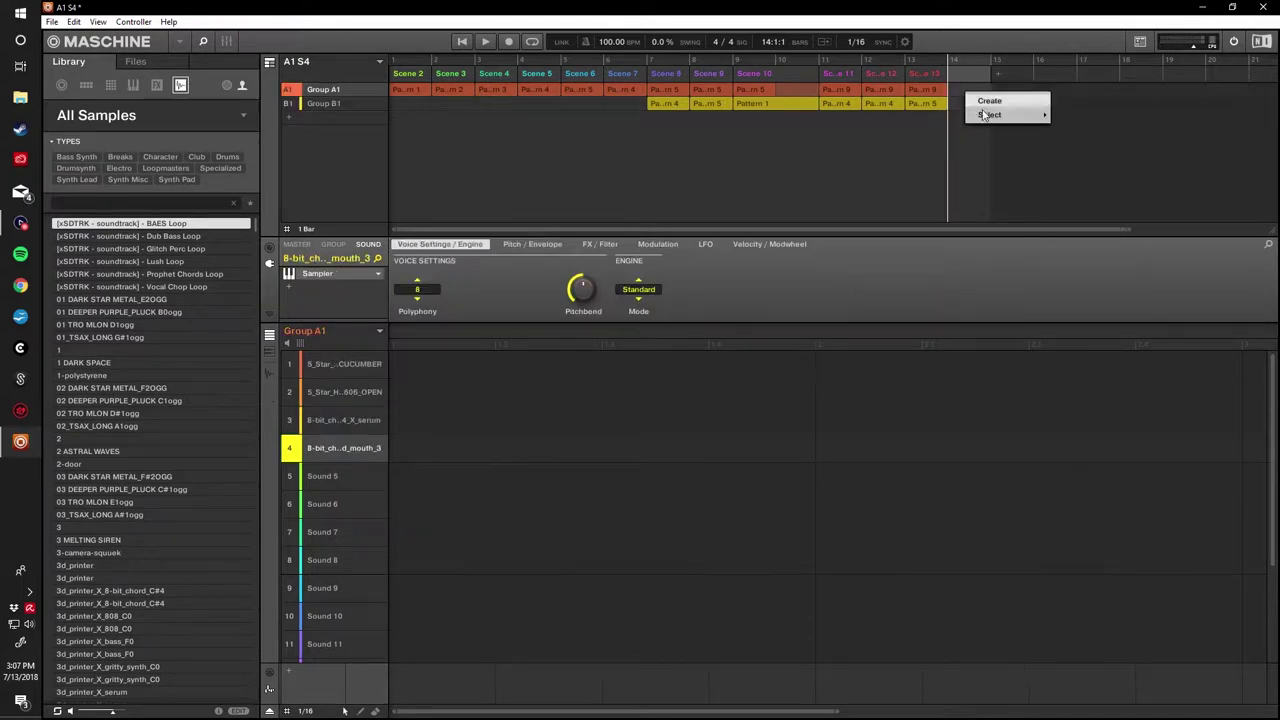
mouse_move(995, 114)
left_click(1080, 184)
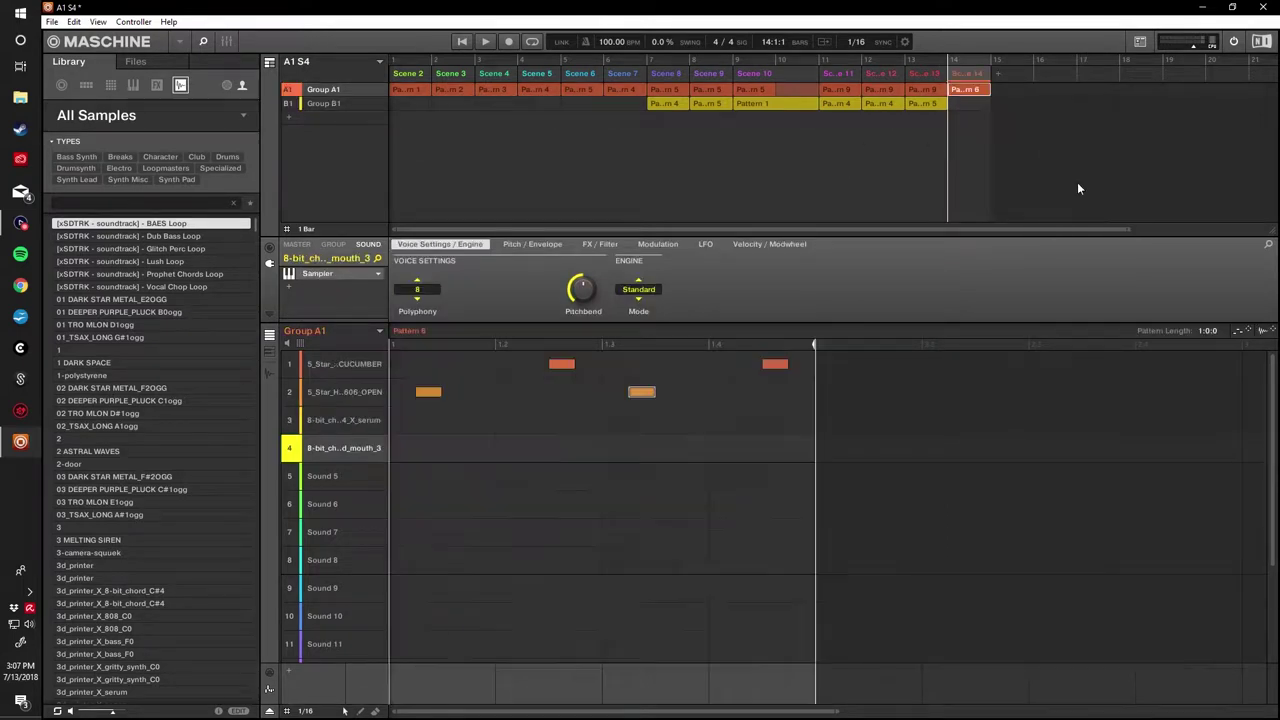
Try Pattern 1 for Group B1 at bar 14 and play the scene.
right_click(970, 108)
mouse_move(1005, 131)
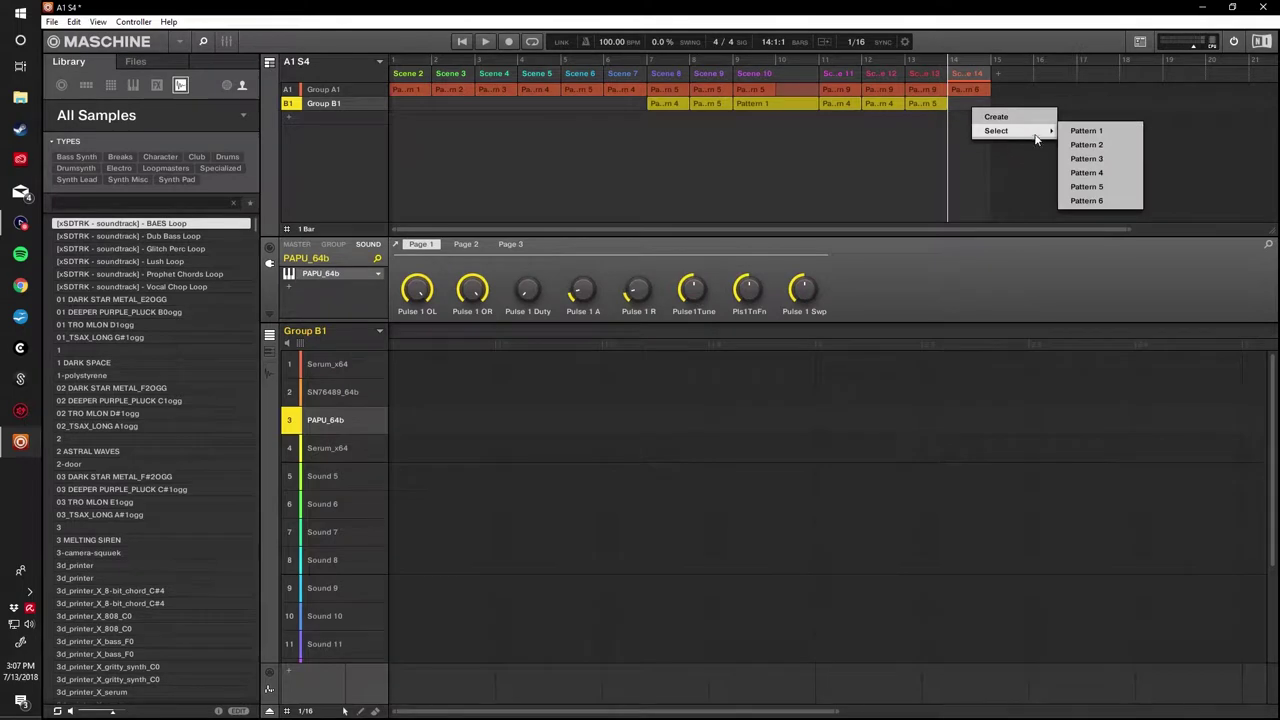
left_click(1078, 131)
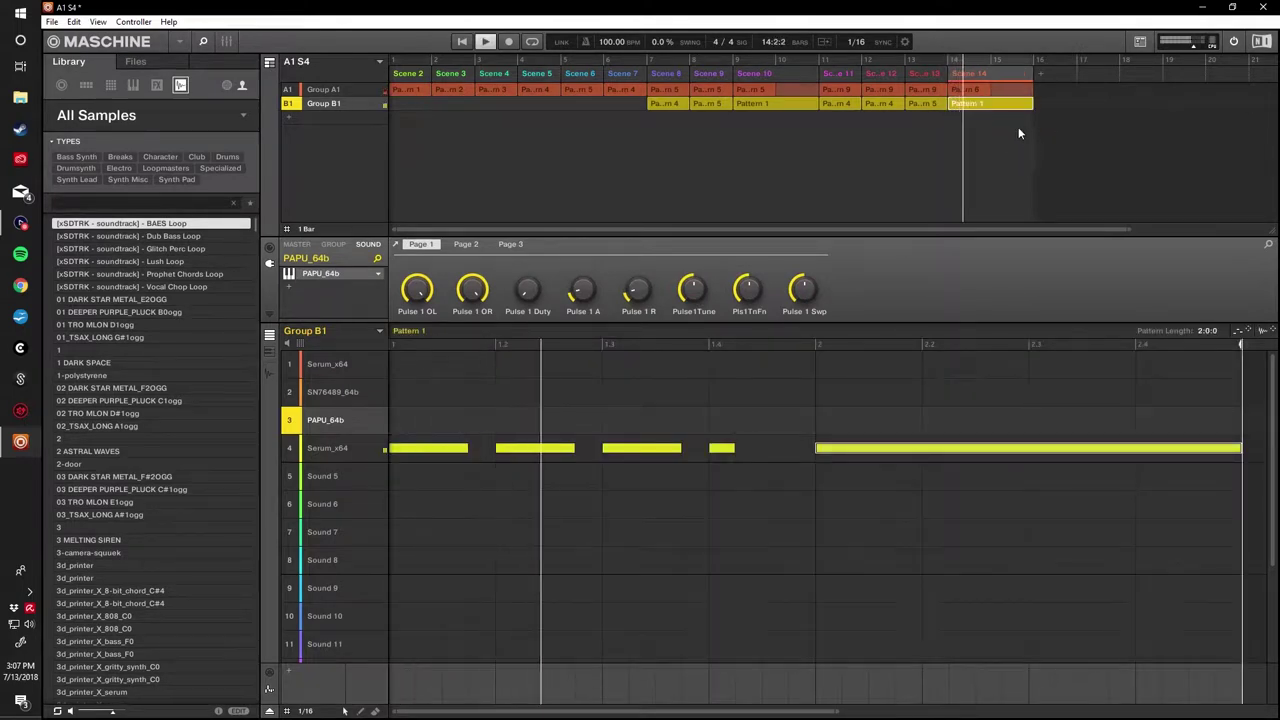
Switch Group B1 at bar 14 to Pattern 2 and play the lead-in from bar 13.
right_click(995, 108)
mouse_move(1027, 126)
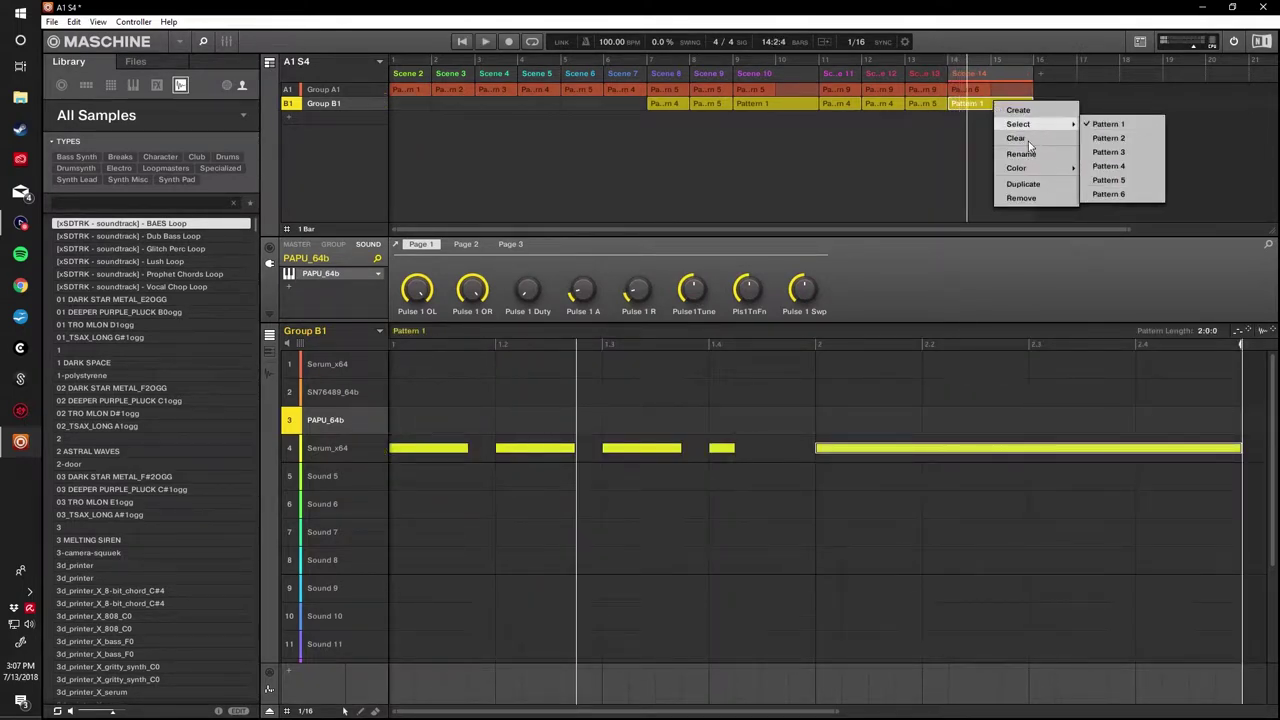
left_click(1100, 138)
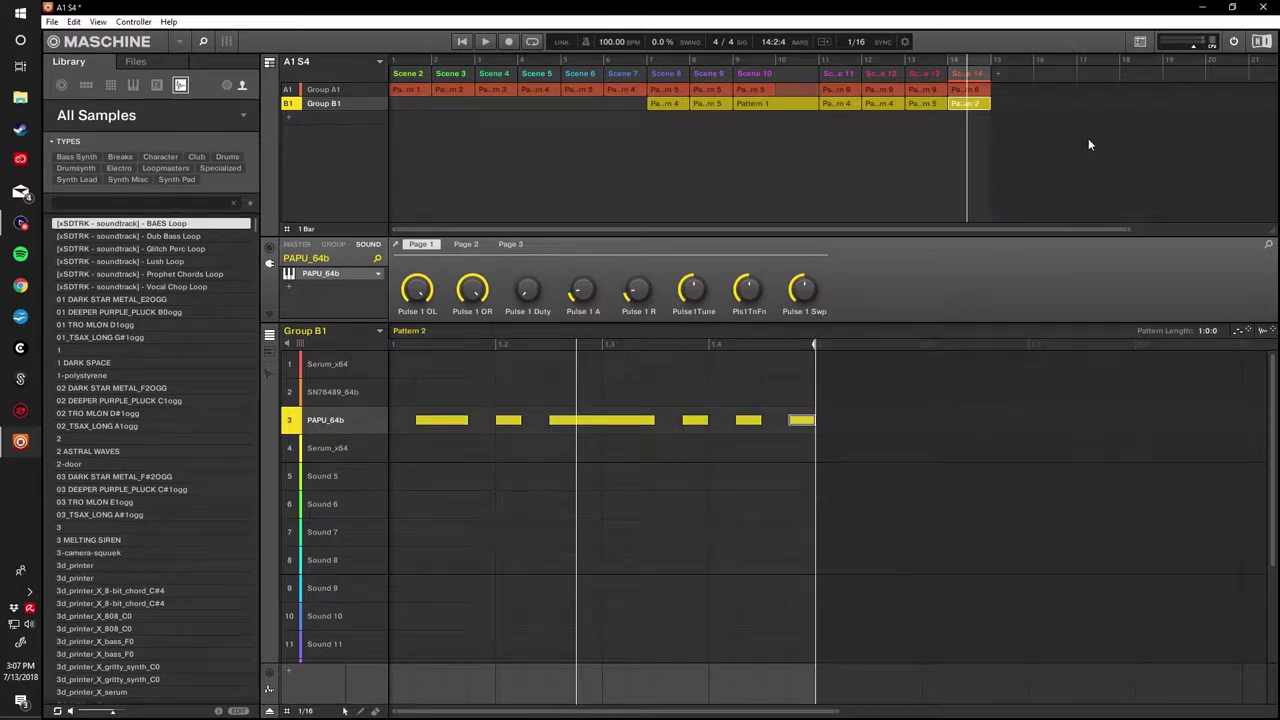
left_click(926, 76)
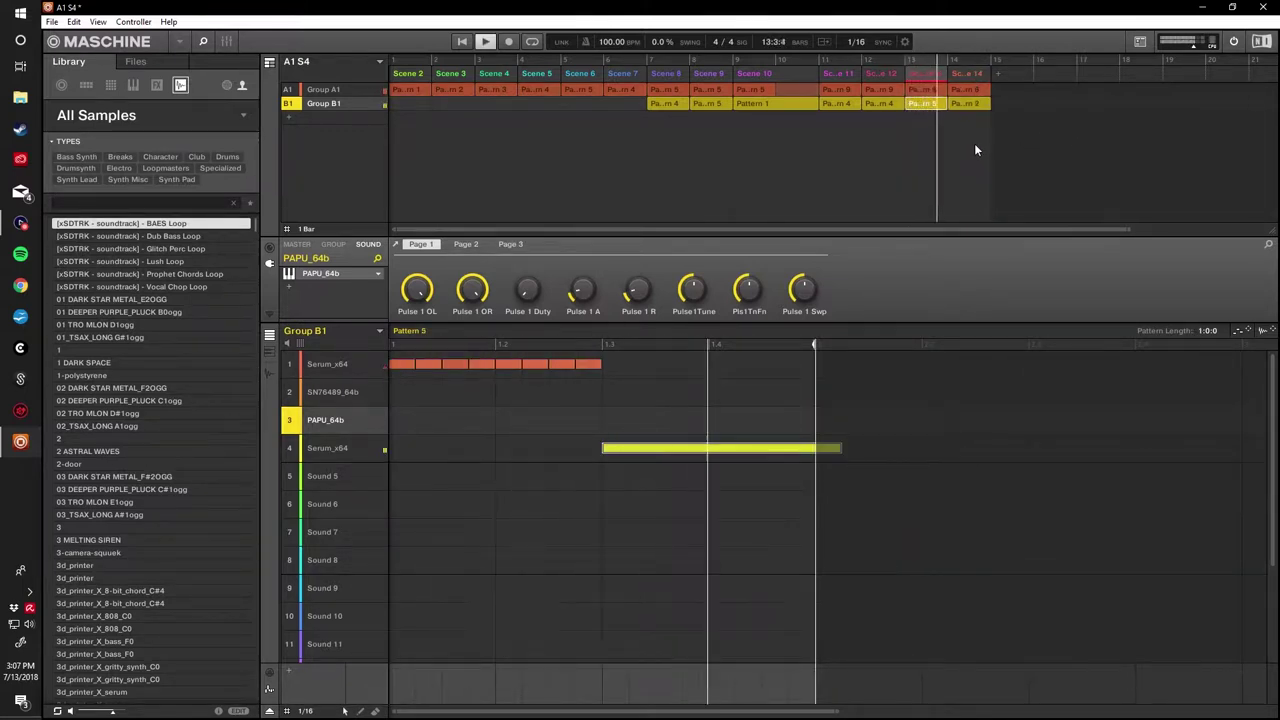
Add an empty scene slot at bar 15 and play the scene at bar 14.
left_click(1001, 75)
left_click(958, 75)
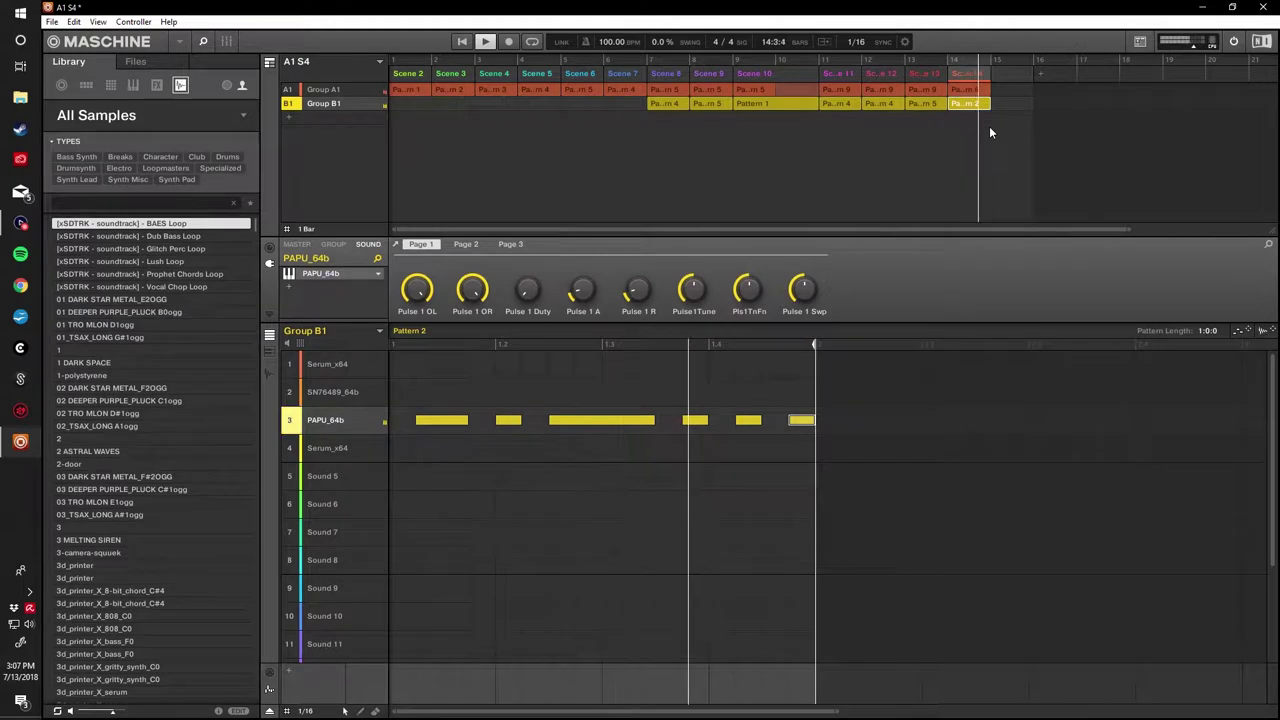
Assign Pattern 6 to Group A1 in the empty scene slot at bar 15.
left_click(997, 74)
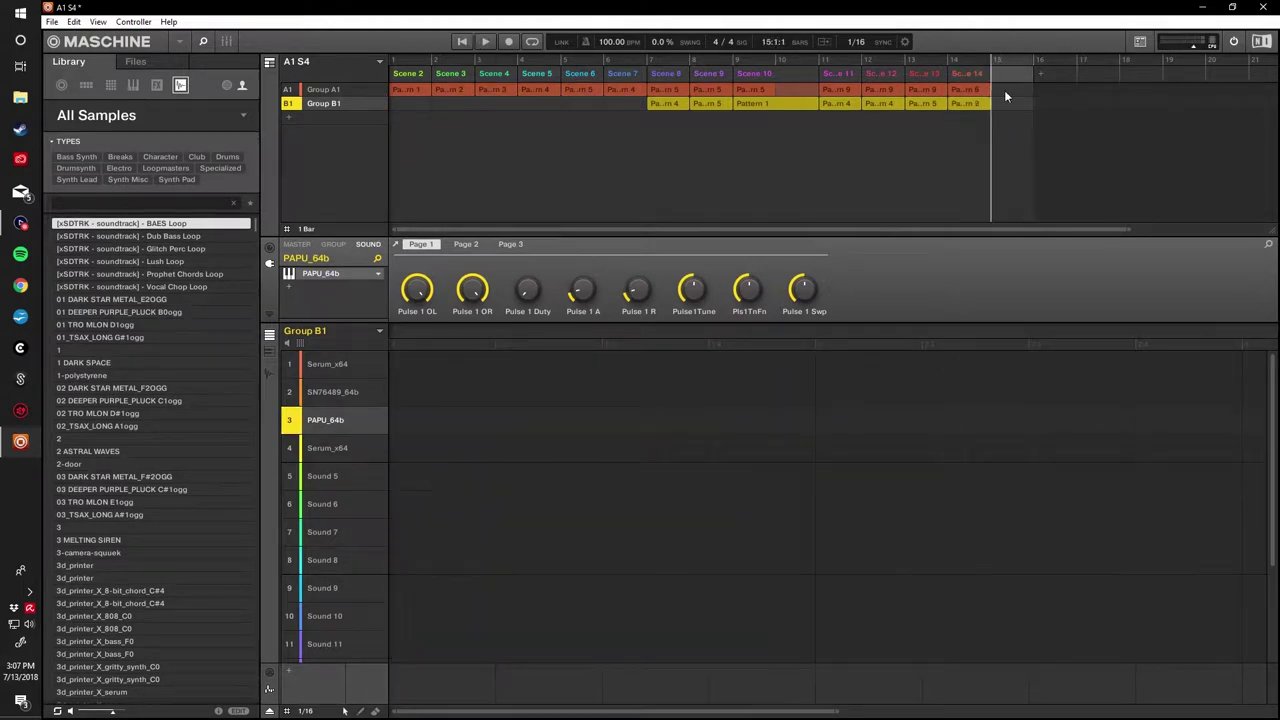
right_click(1005, 91)
mouse_move(1040, 114)
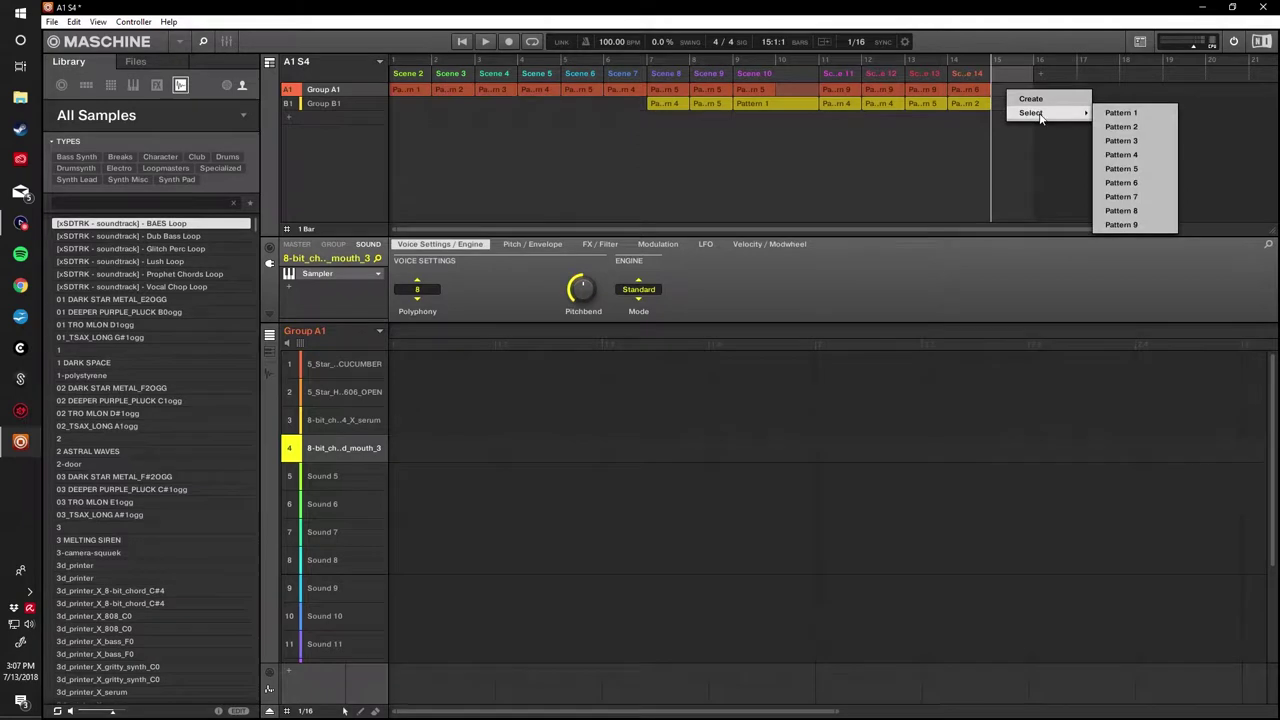
left_click(1121, 182)
Assign Pattern 3 to Group B1 in the scene at bar 15.
right_click(1016, 107)
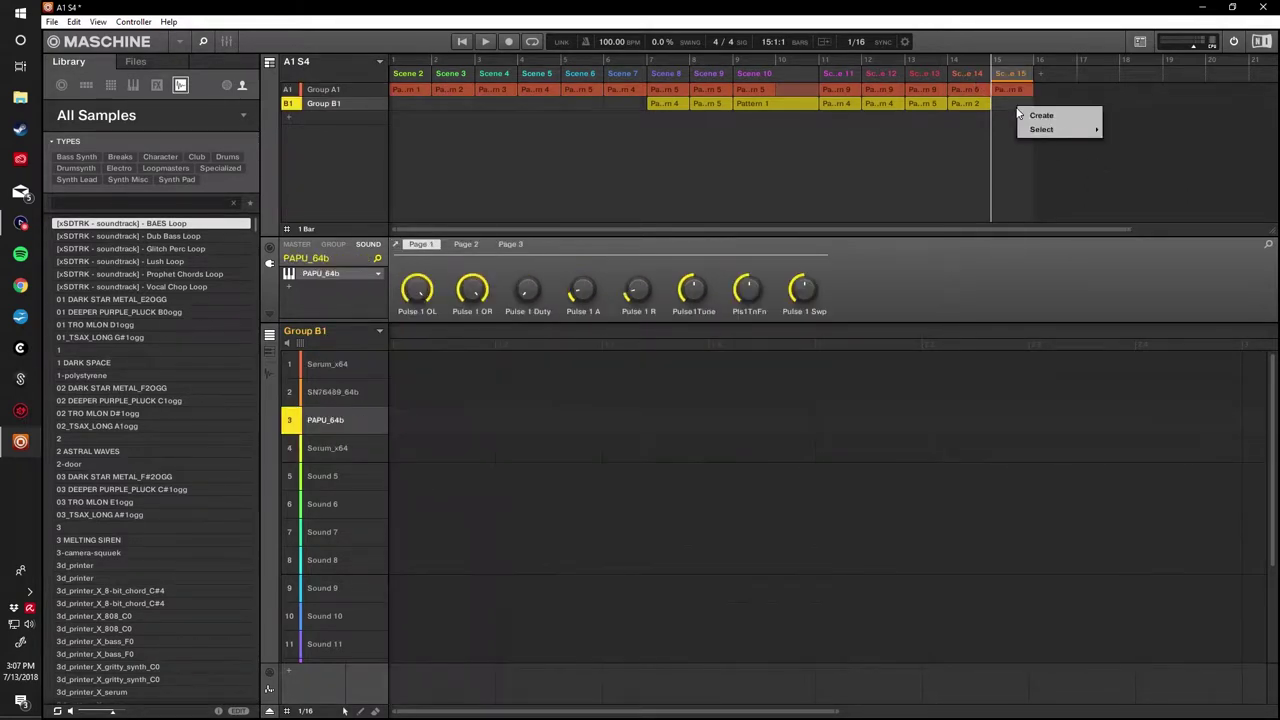
left_click(986, 105)
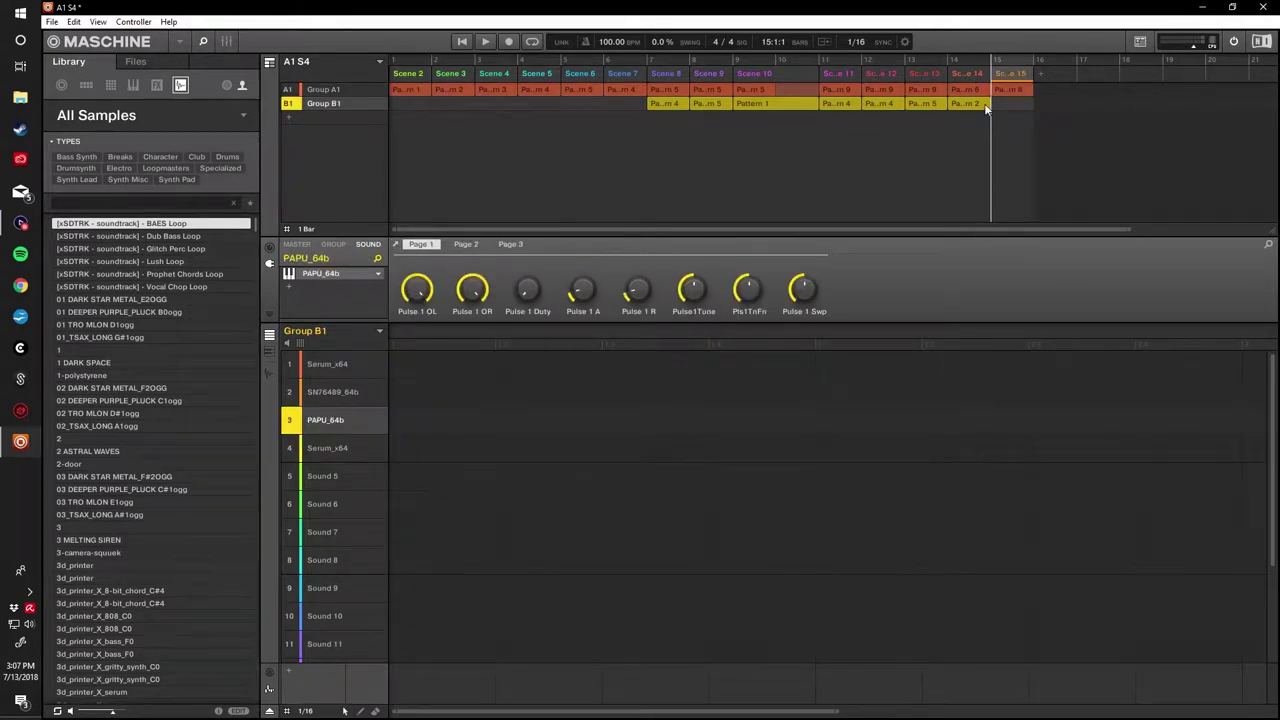
left_click(973, 102)
right_click(1024, 102)
mouse_move(1054, 126)
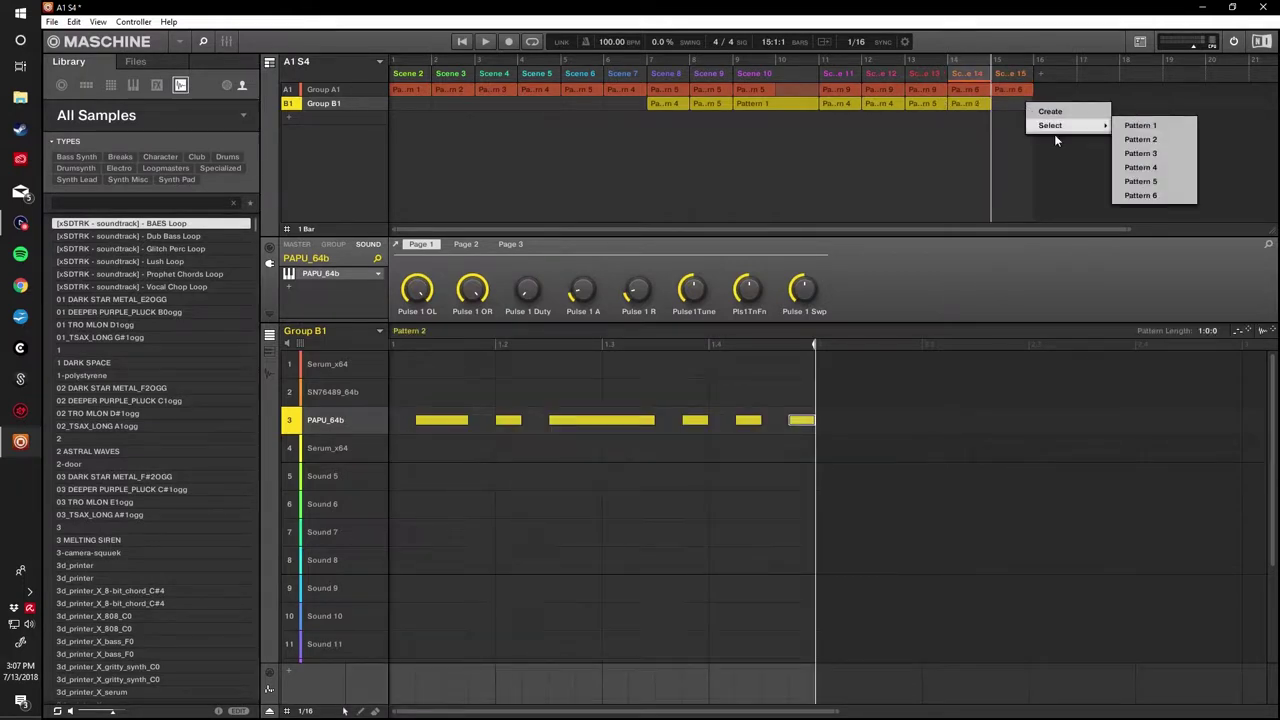
left_click(1128, 153)
Play the scene at bar 15, and replay from bar 14 to hear Group B1's Pattern 2 lead into Pattern 3.
key("space")
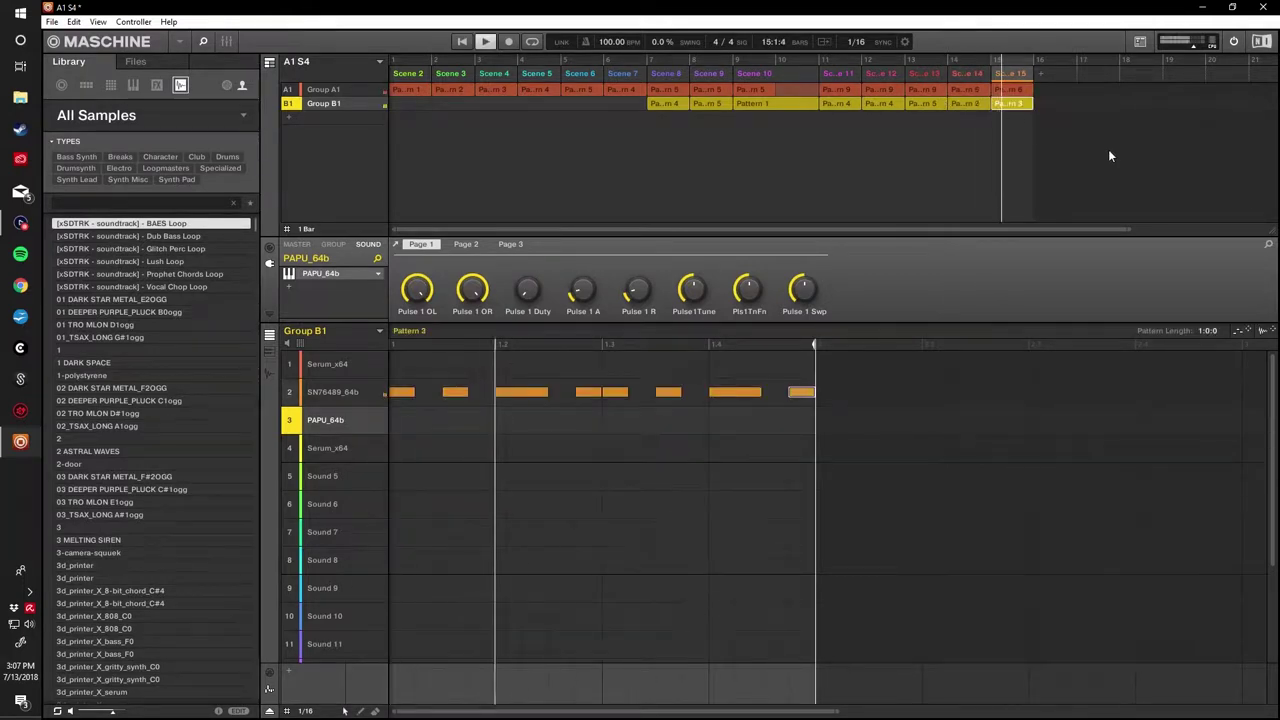
left_click(970, 89)
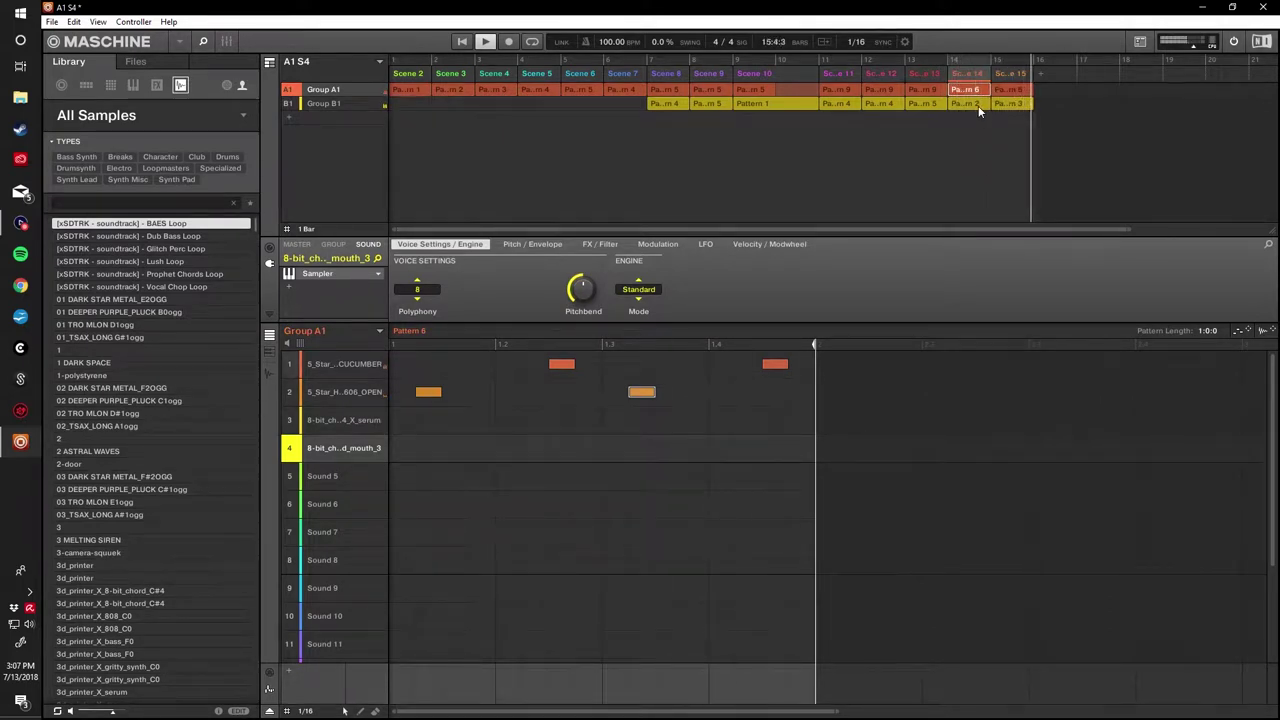
left_click(963, 104)
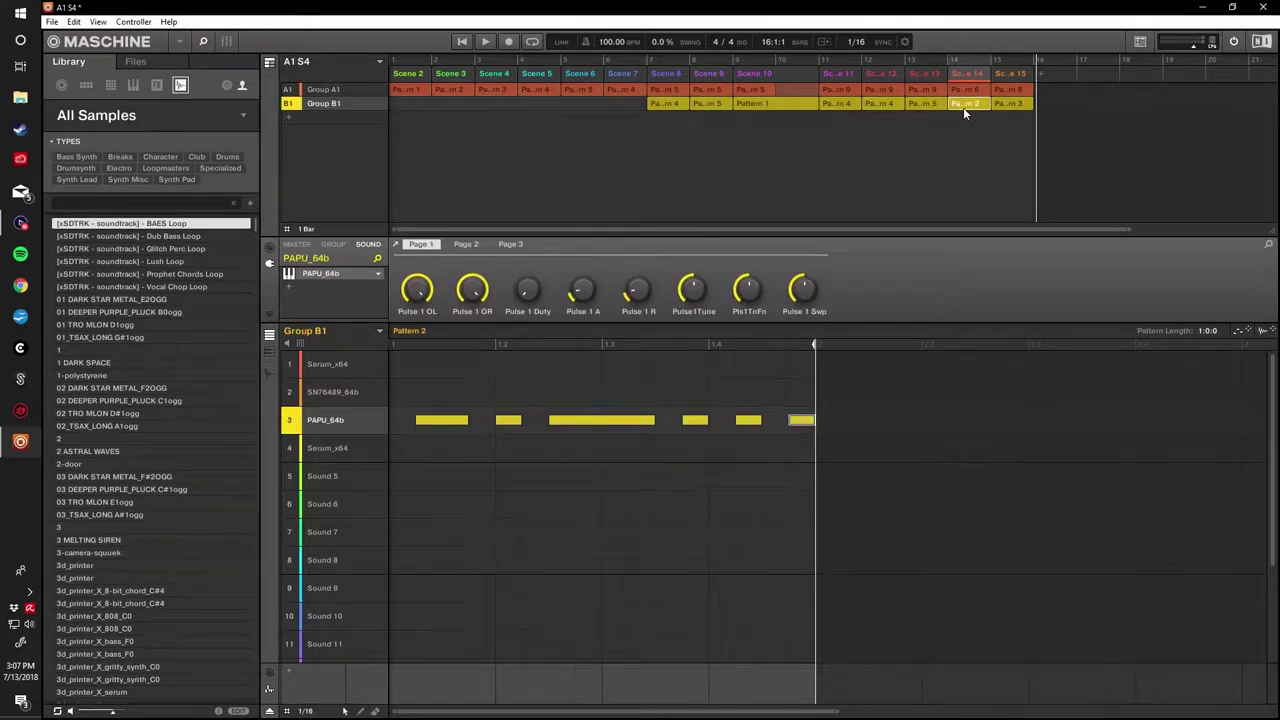
Play the opening of the arrangement from bar 1 and set the tempo to 105 BPM.
left_click(404, 80)
key("space")
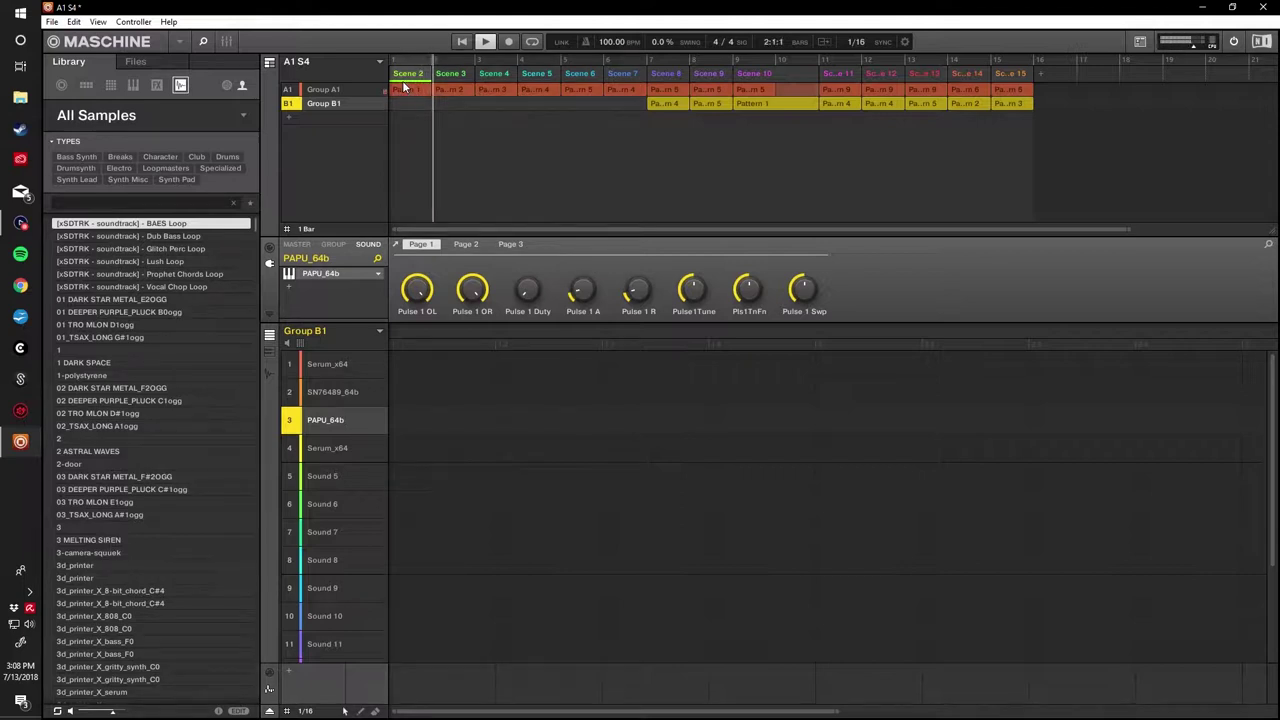
key("space")
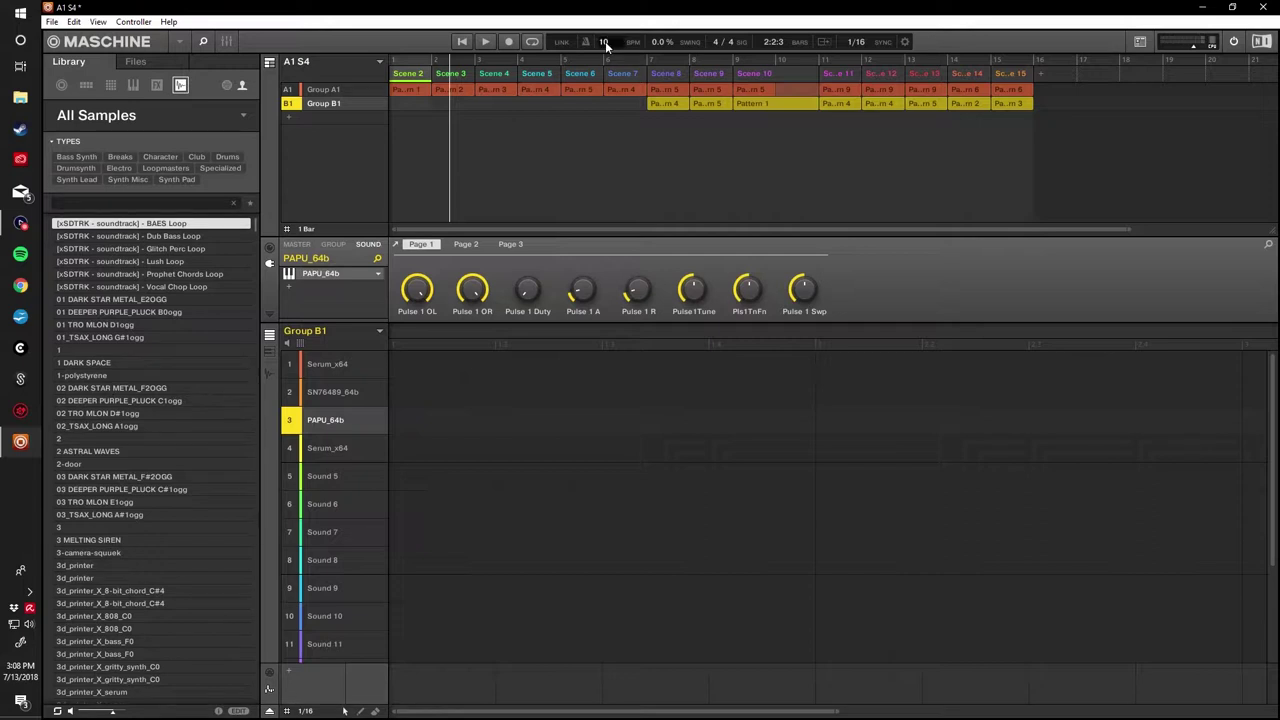
Return to bar 1 and play the arrangement through at the new tempo.
left_click(401, 58)
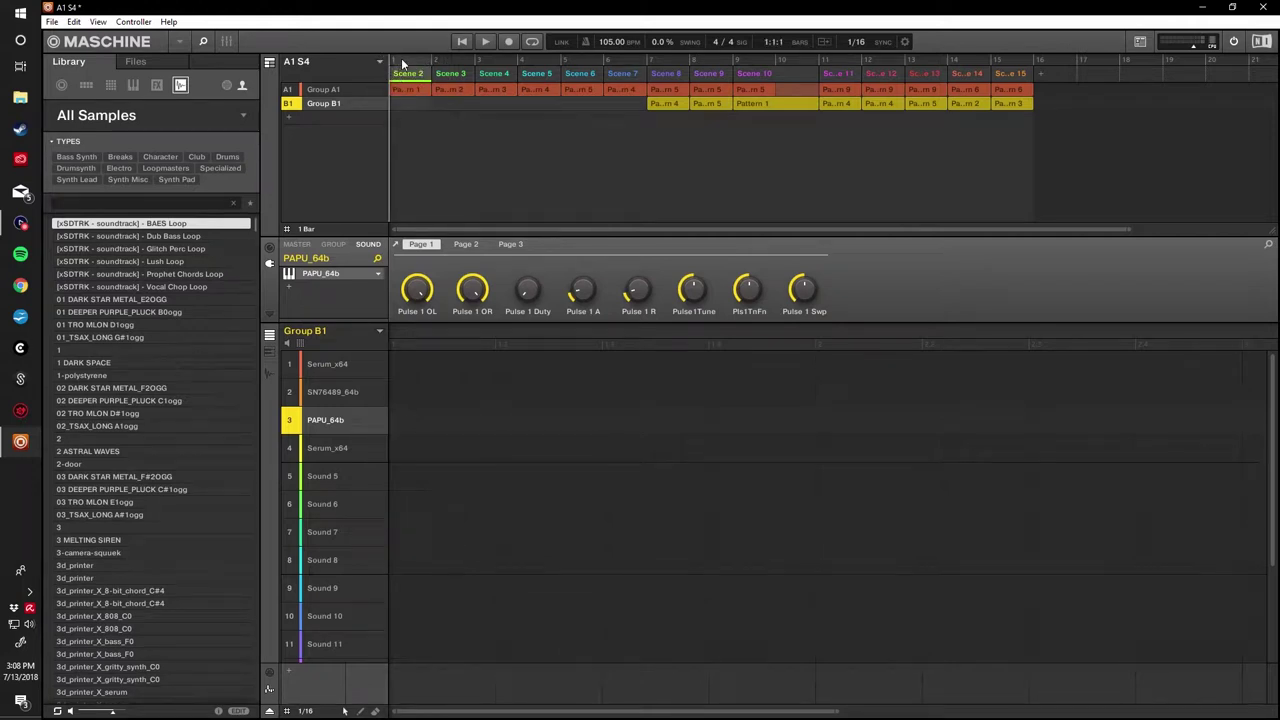
key("space")
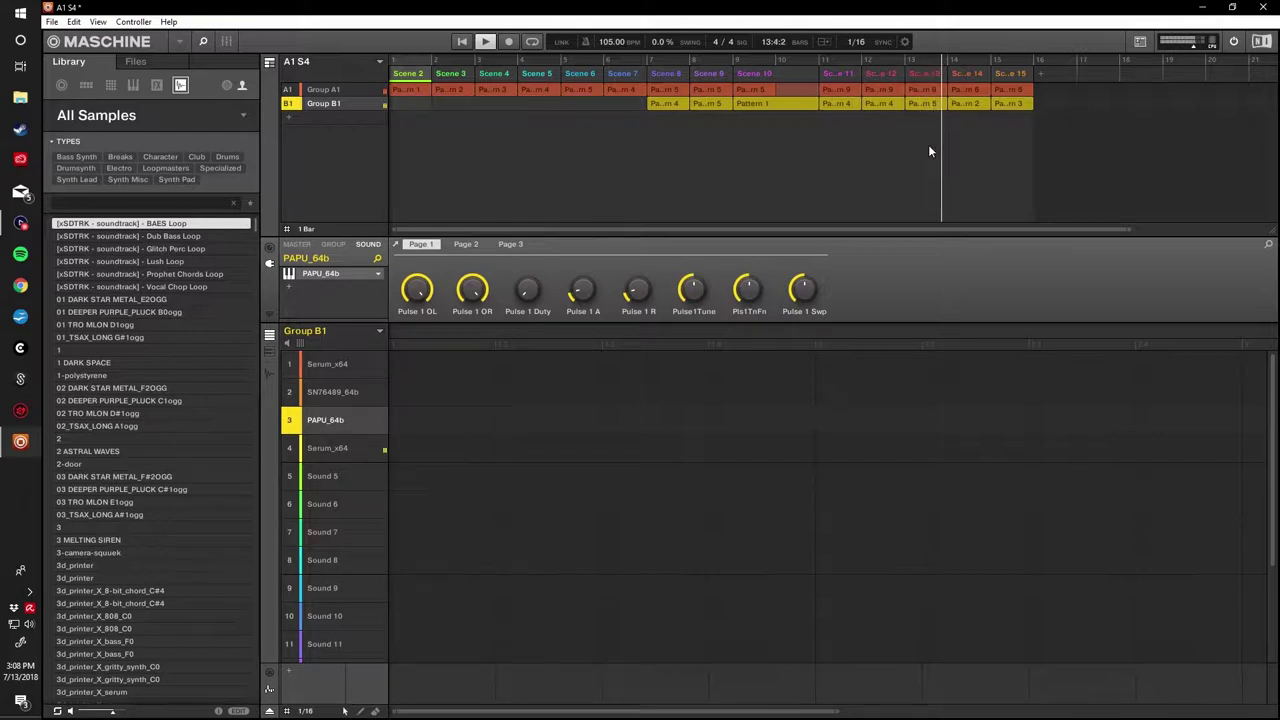
Assign Pattern 3 to Group B1 in the scene at bar 14 and play the transition starting from bar 13.
left_click(971, 105)
right_click(971, 105)
mouse_move(991, 128)
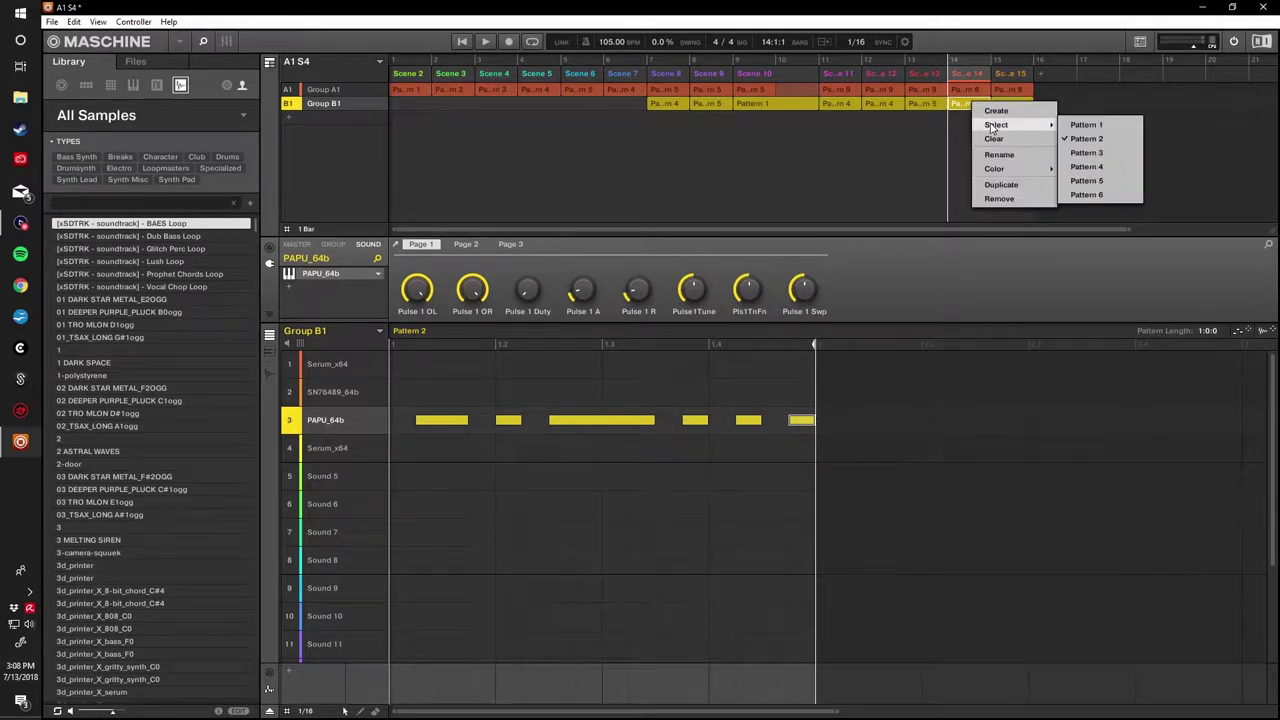
left_click(1086, 152)
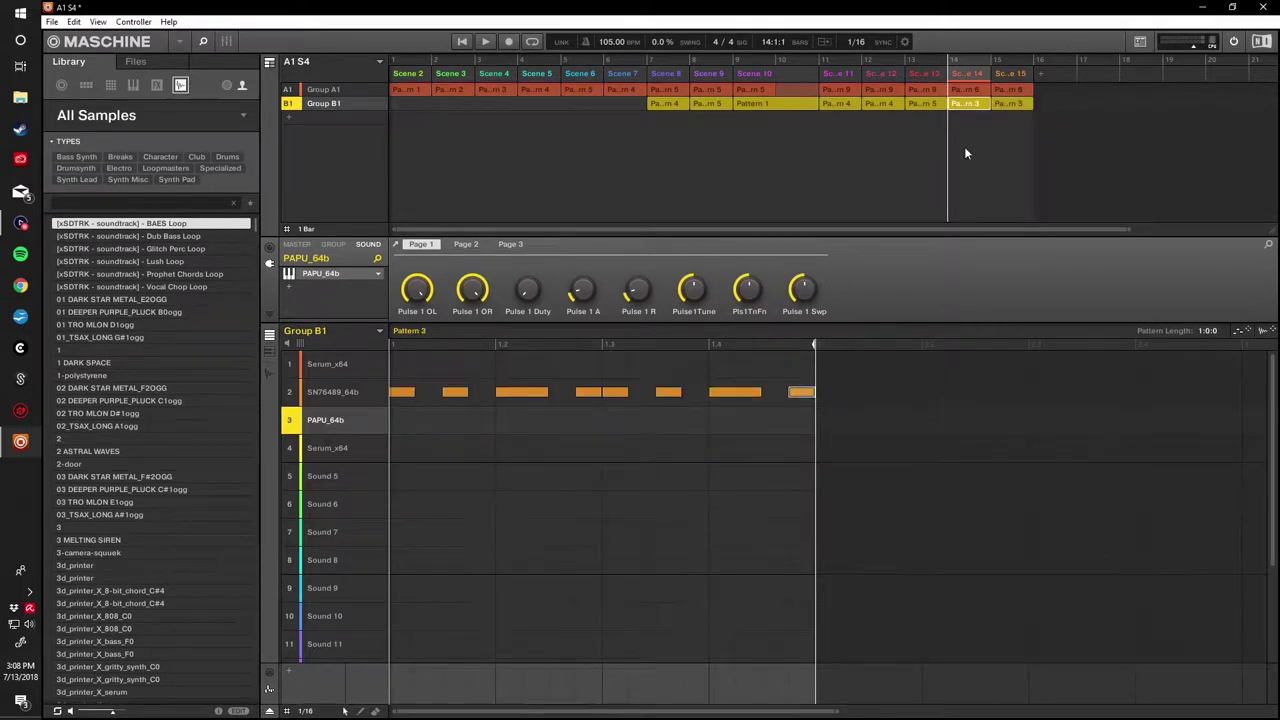
left_click(912, 89)
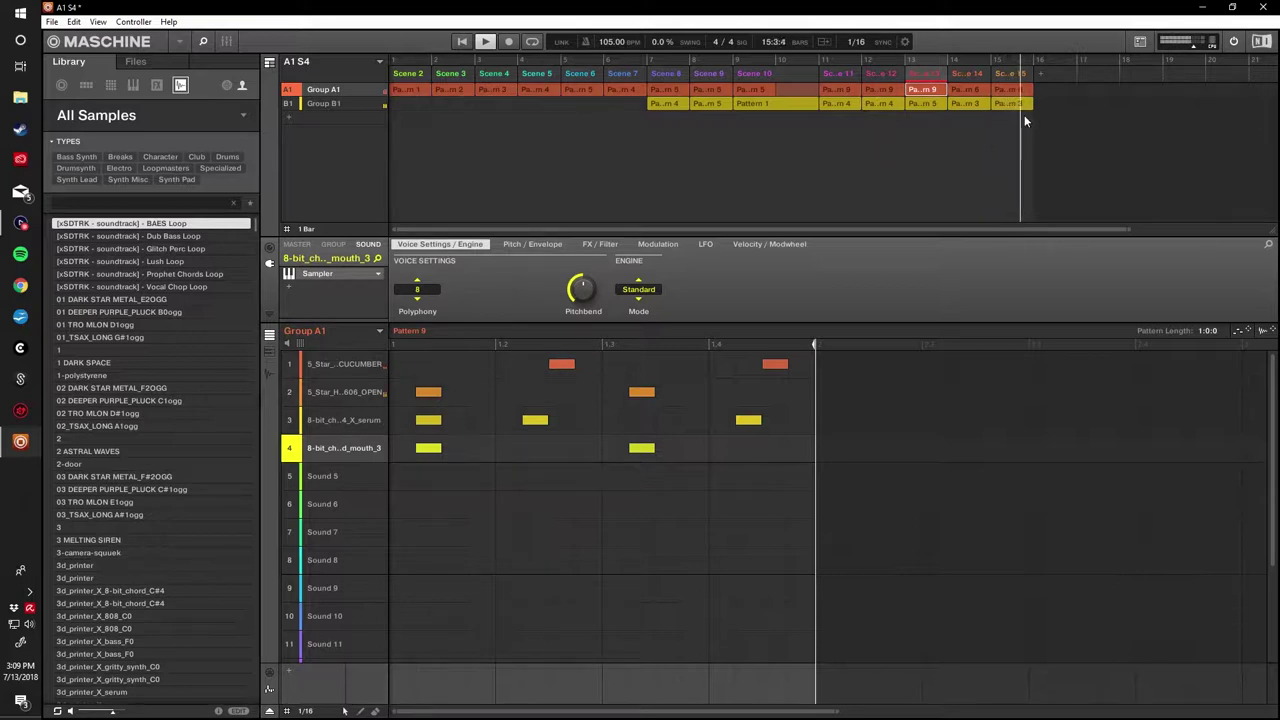
Assign Pattern 8 to Group A1 in the scene at bar 15 and play that scene.
right_click(1007, 91)
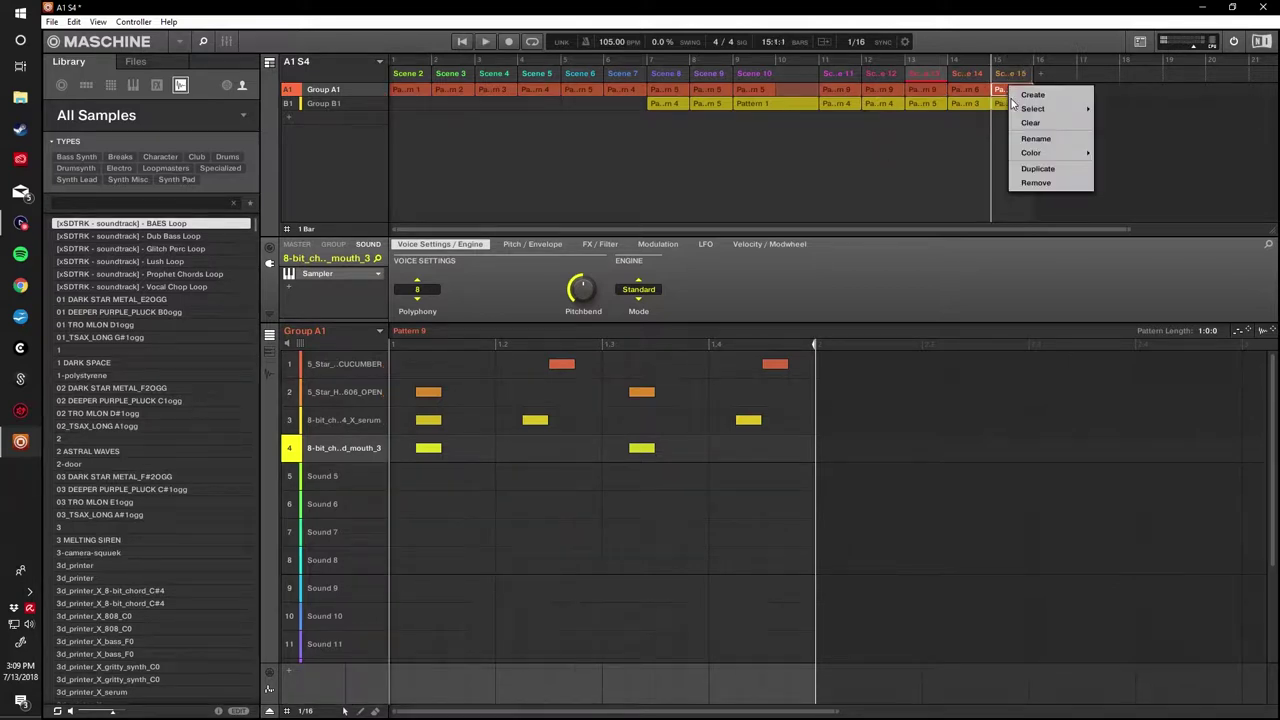
mouse_move(1030, 109)
left_click(967, 91)
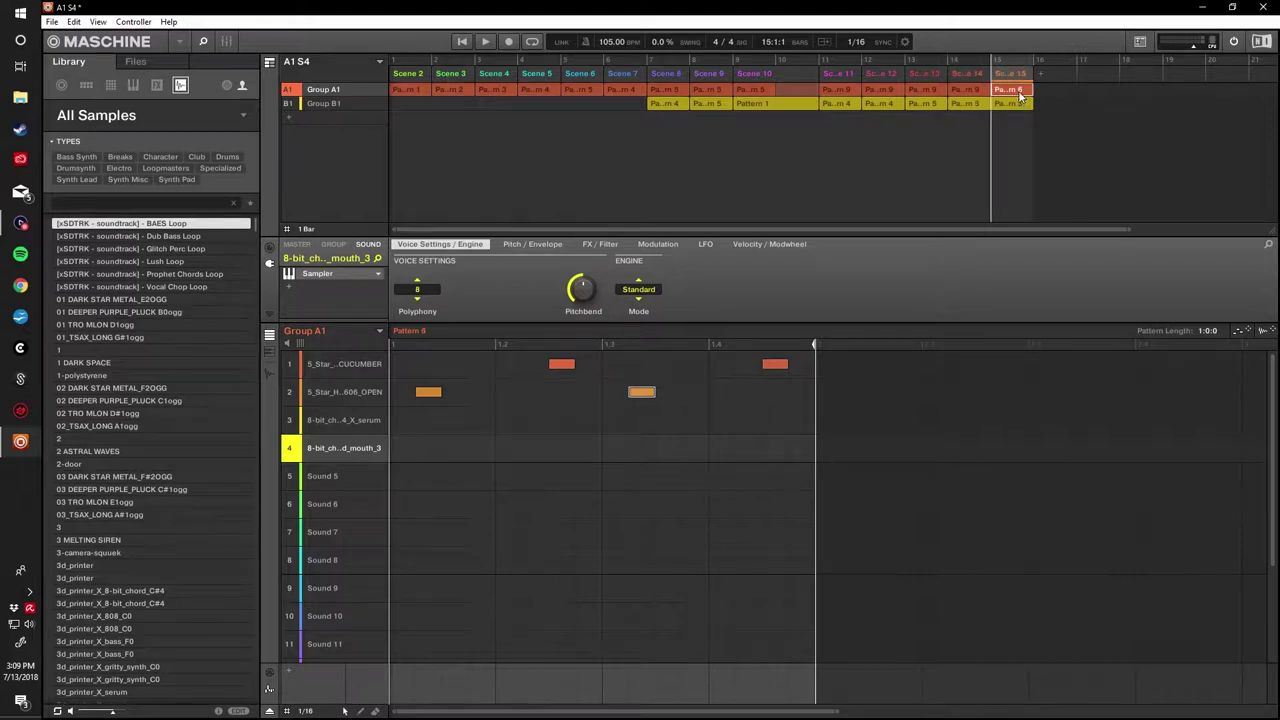
right_click(1020, 96)
mouse_move(1056, 118)
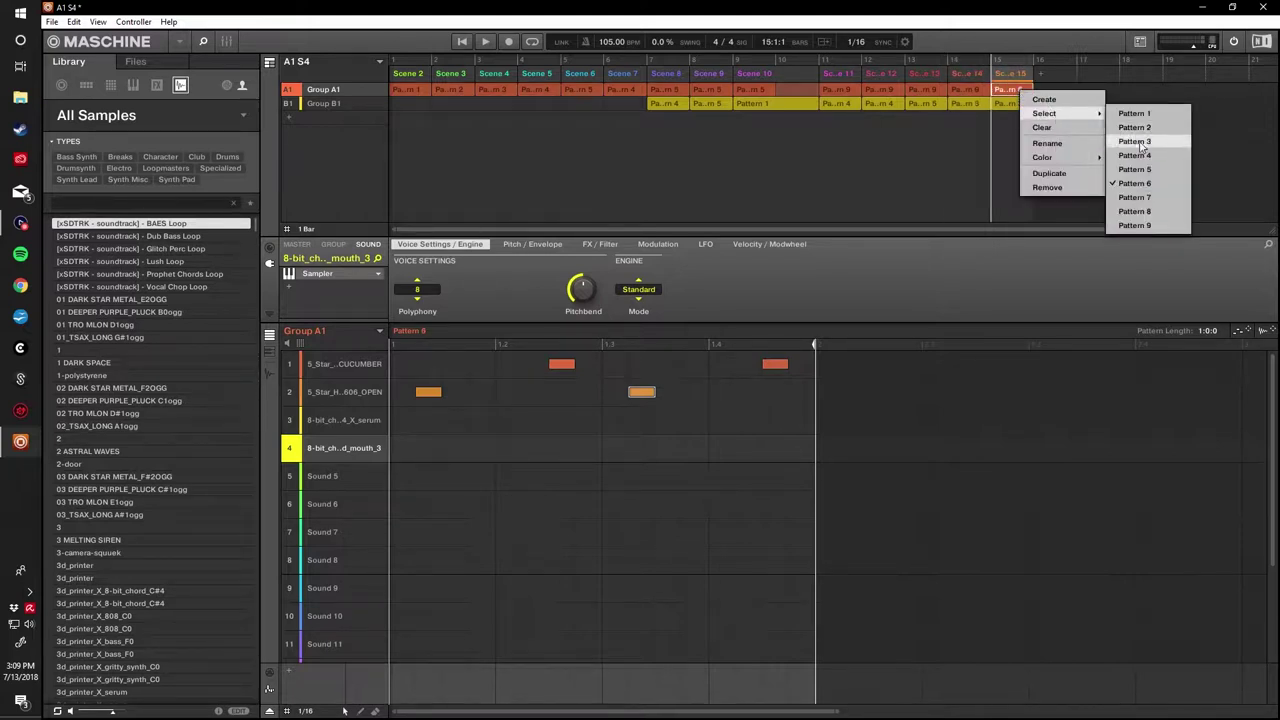
left_click(1143, 210)
key("space")
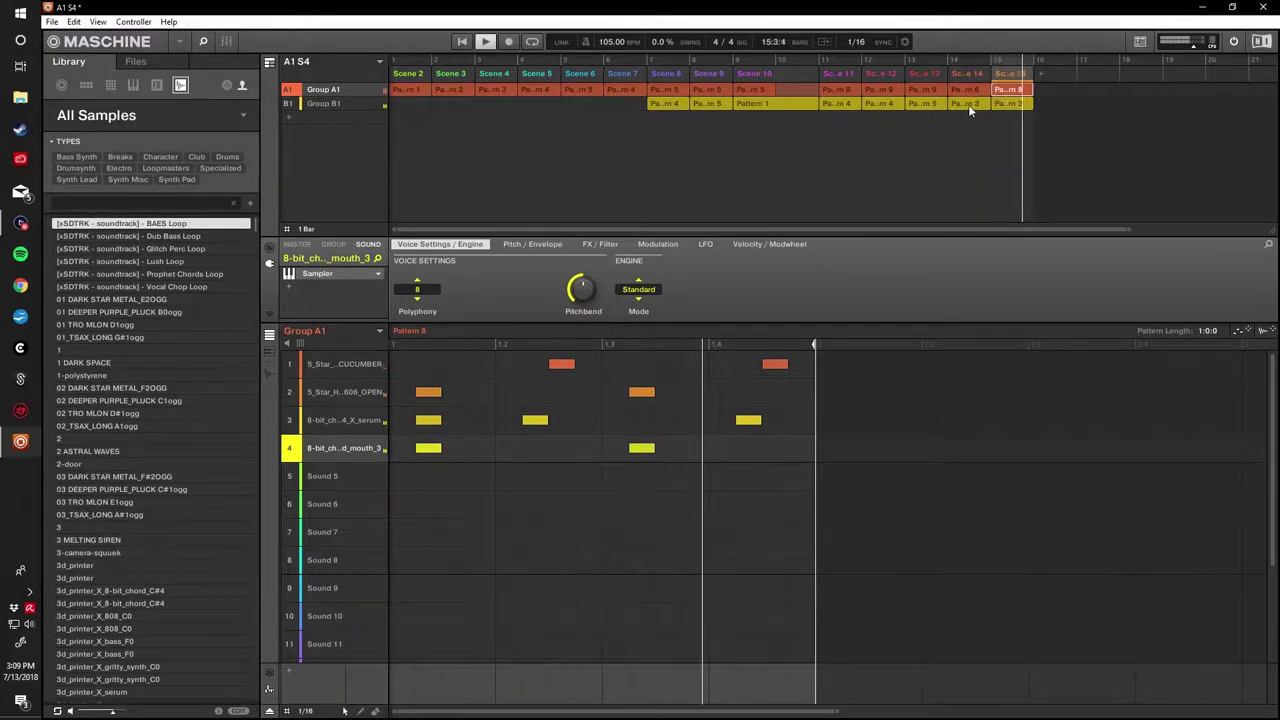
Duplicate Scene 15 to fill bar 16 with a copy of its patterns.
left_click(1039, 73)
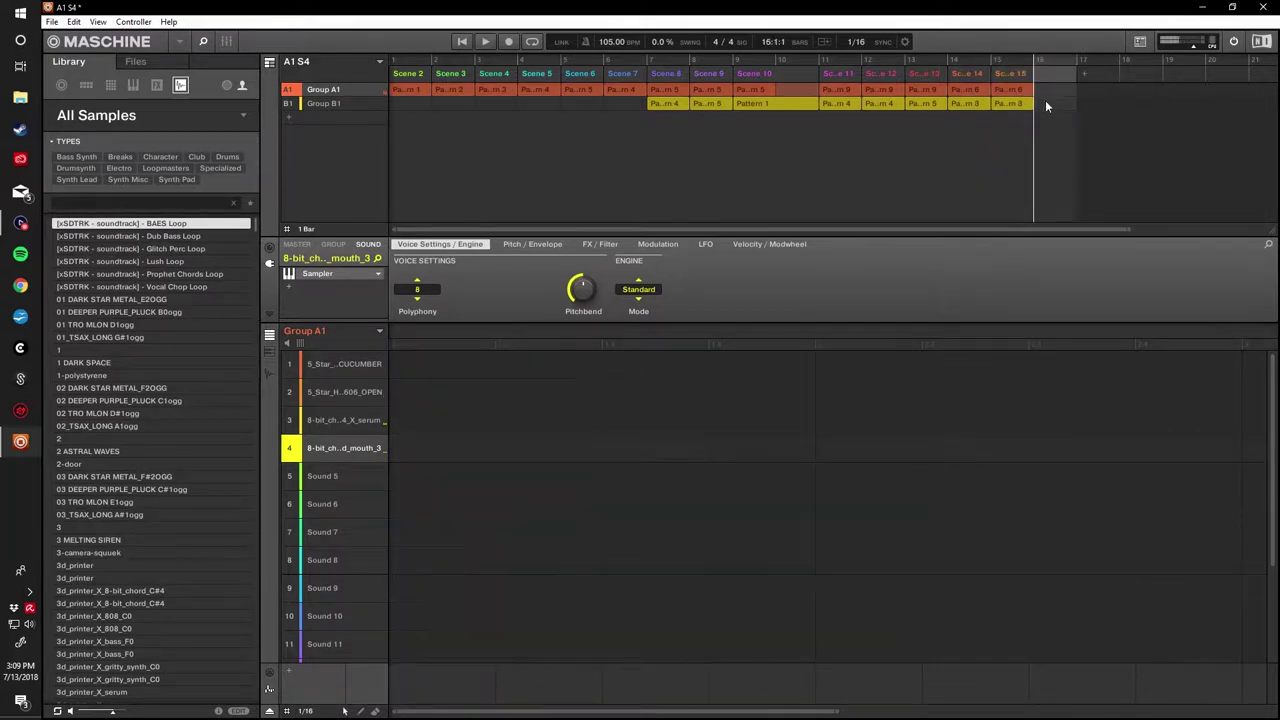
right_click(1046, 106)
left_click(1021, 106)
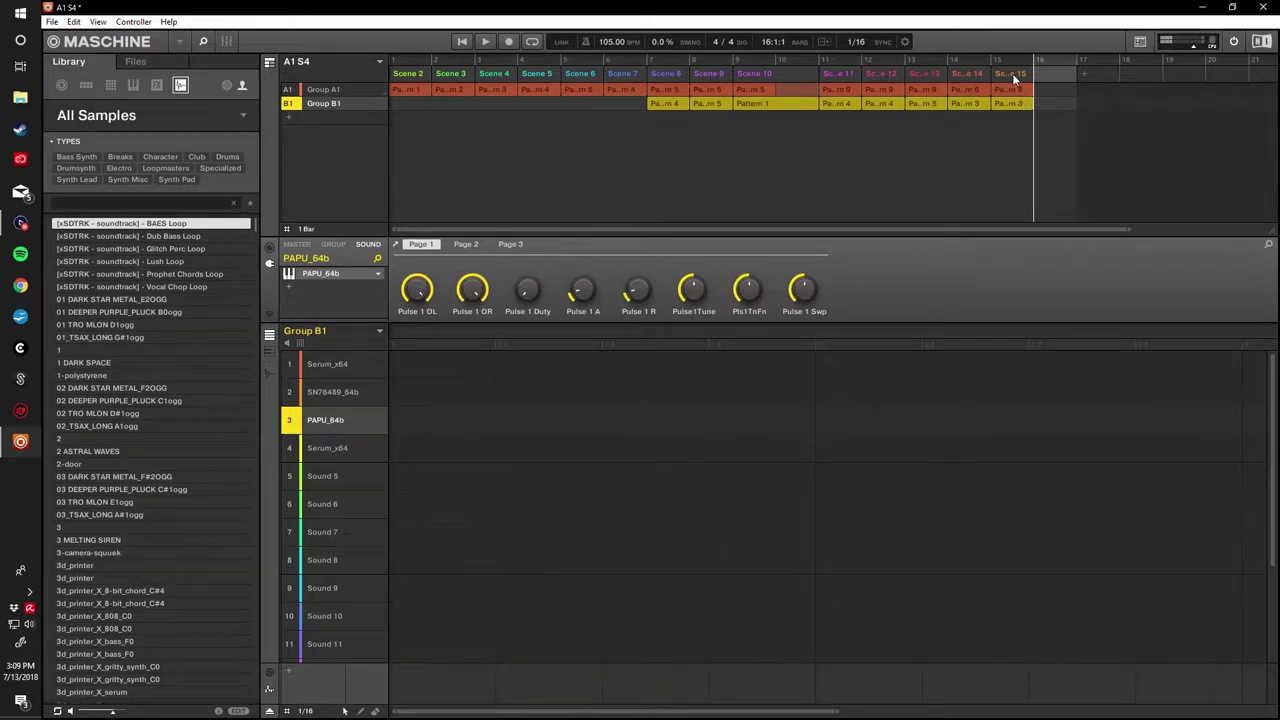
right_click(1014, 78)
left_click(1045, 180)
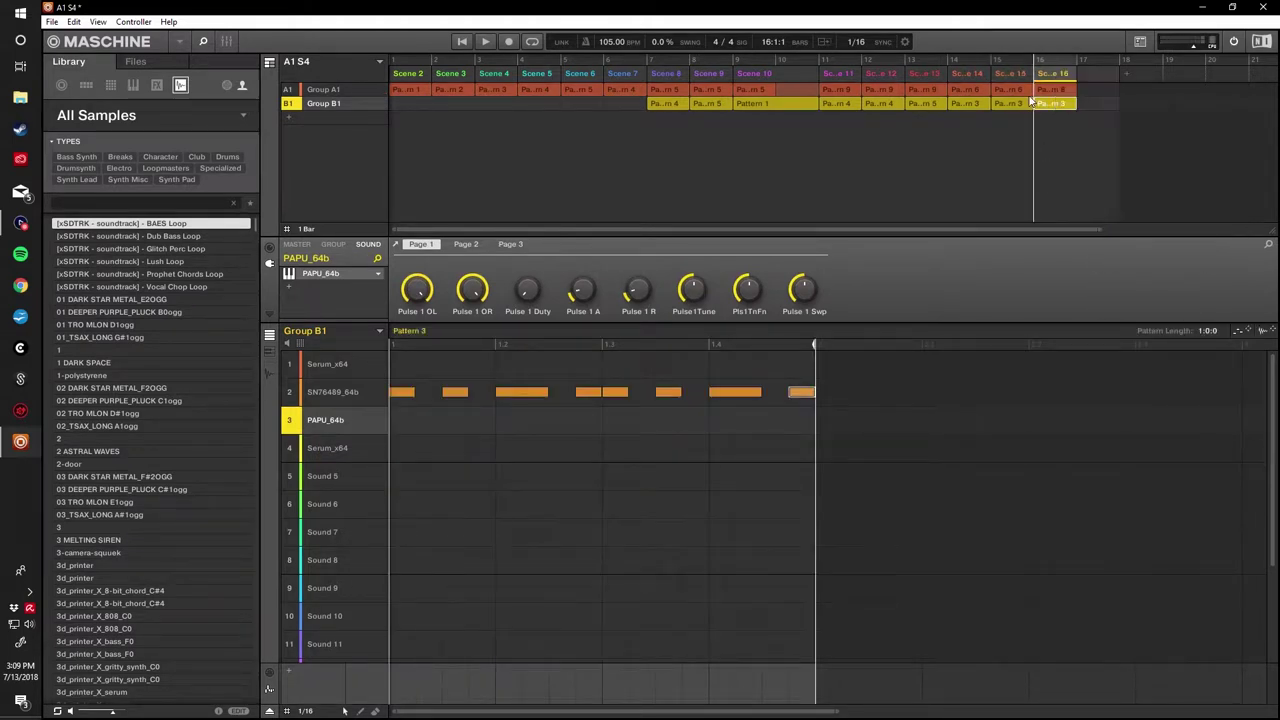
Assign Pattern 4 to Group B1 in Scene 16 and play that scene.
right_click(1046, 108)
mouse_move(1080, 128)
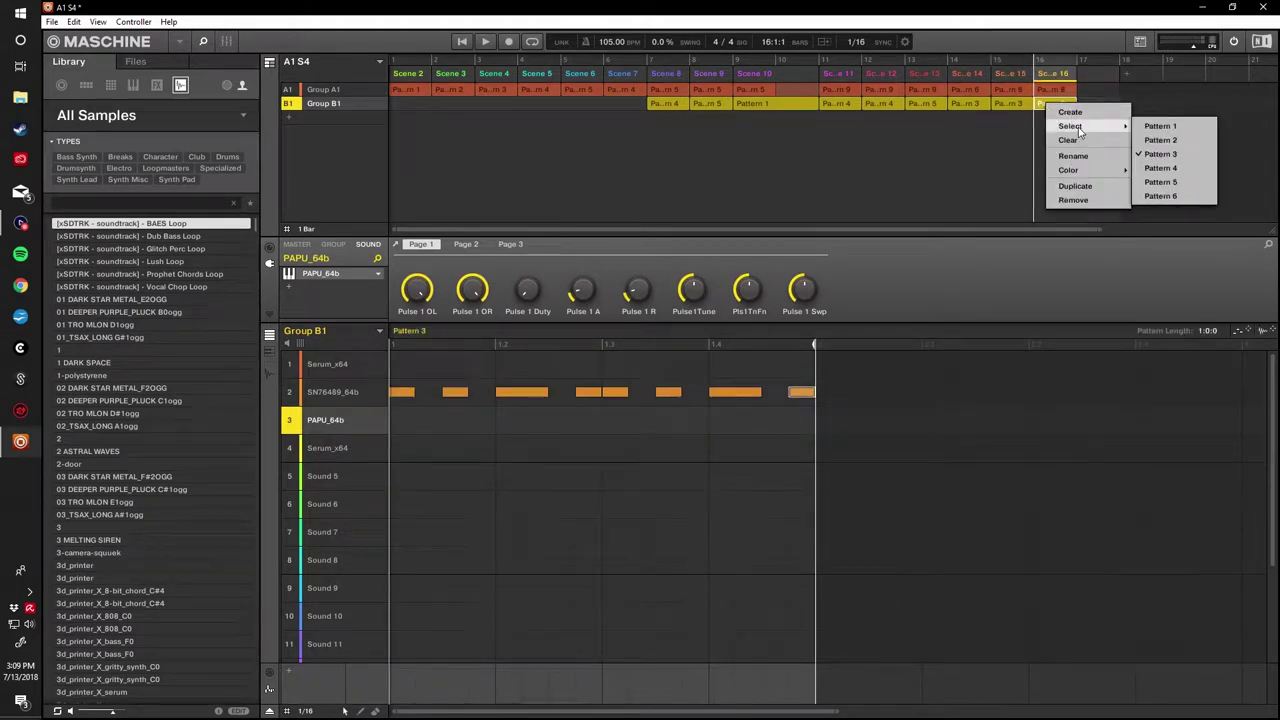
left_click(1190, 170)
key("space")
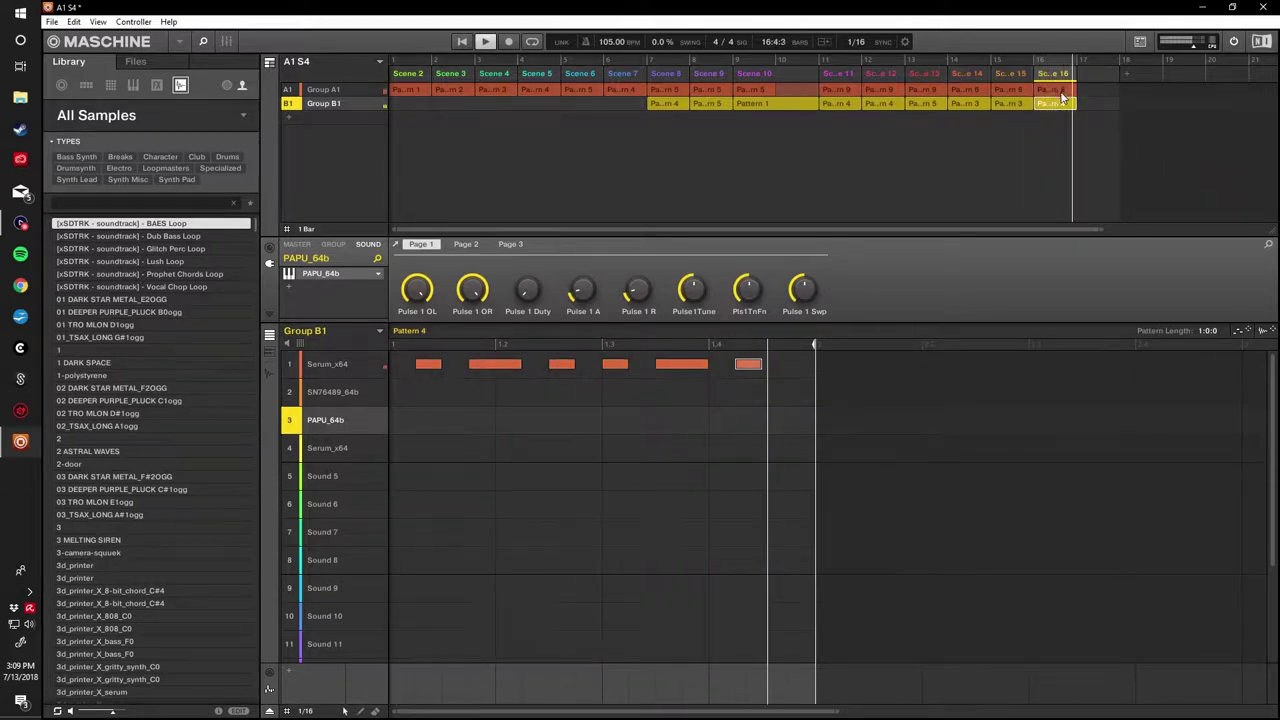
Start a new scene at bar 17 with Pattern 5 of Group A1 and play it.
left_click(1085, 73)
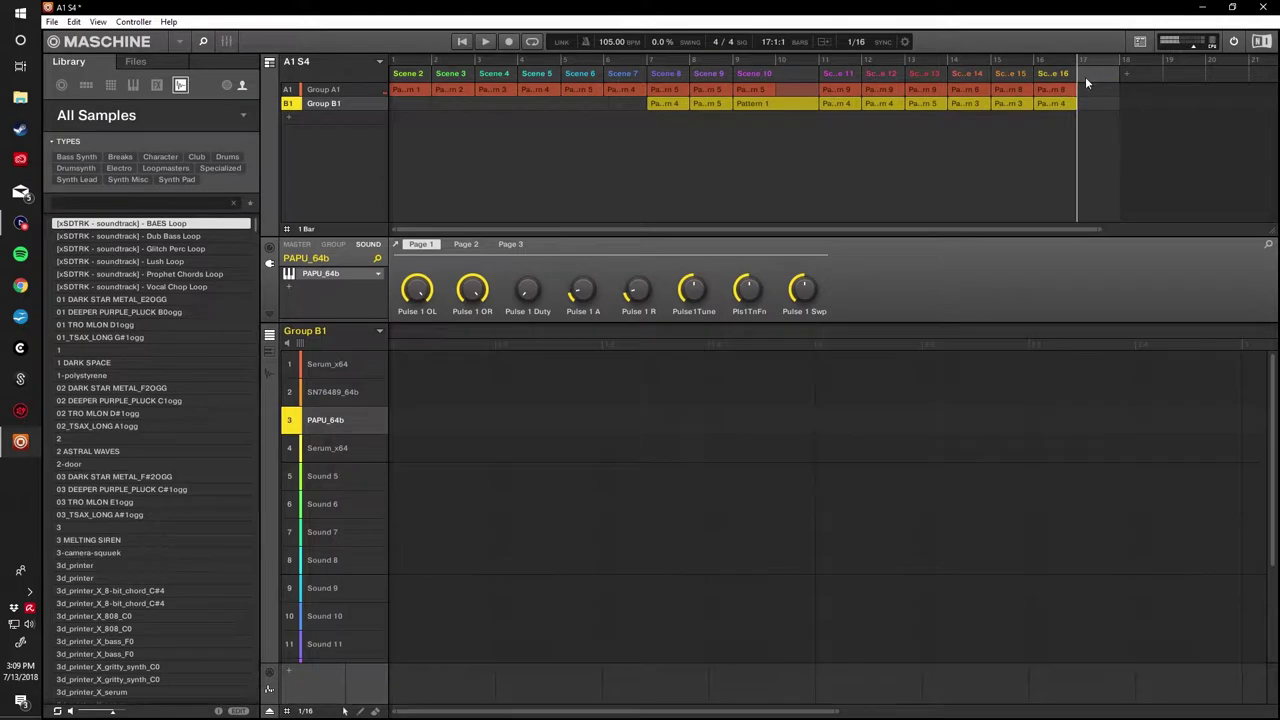
left_click(1087, 90)
mouse_move(1112, 113)
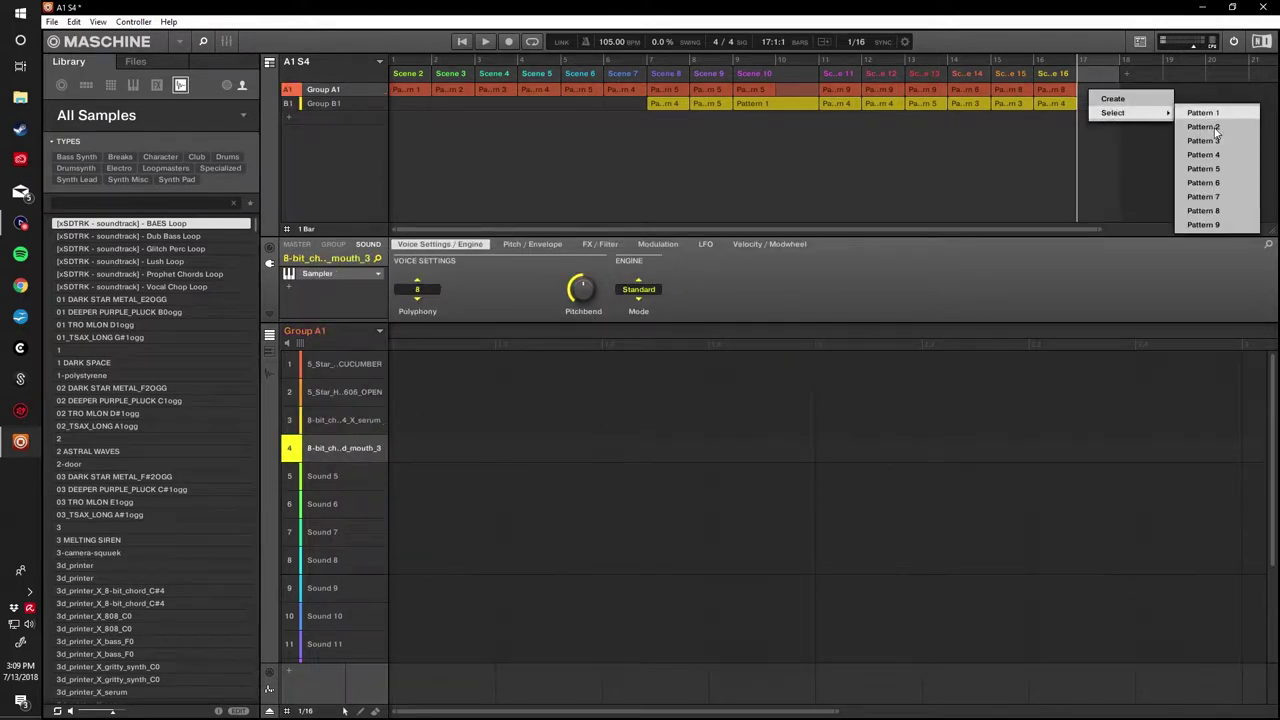
left_click(1205, 168)
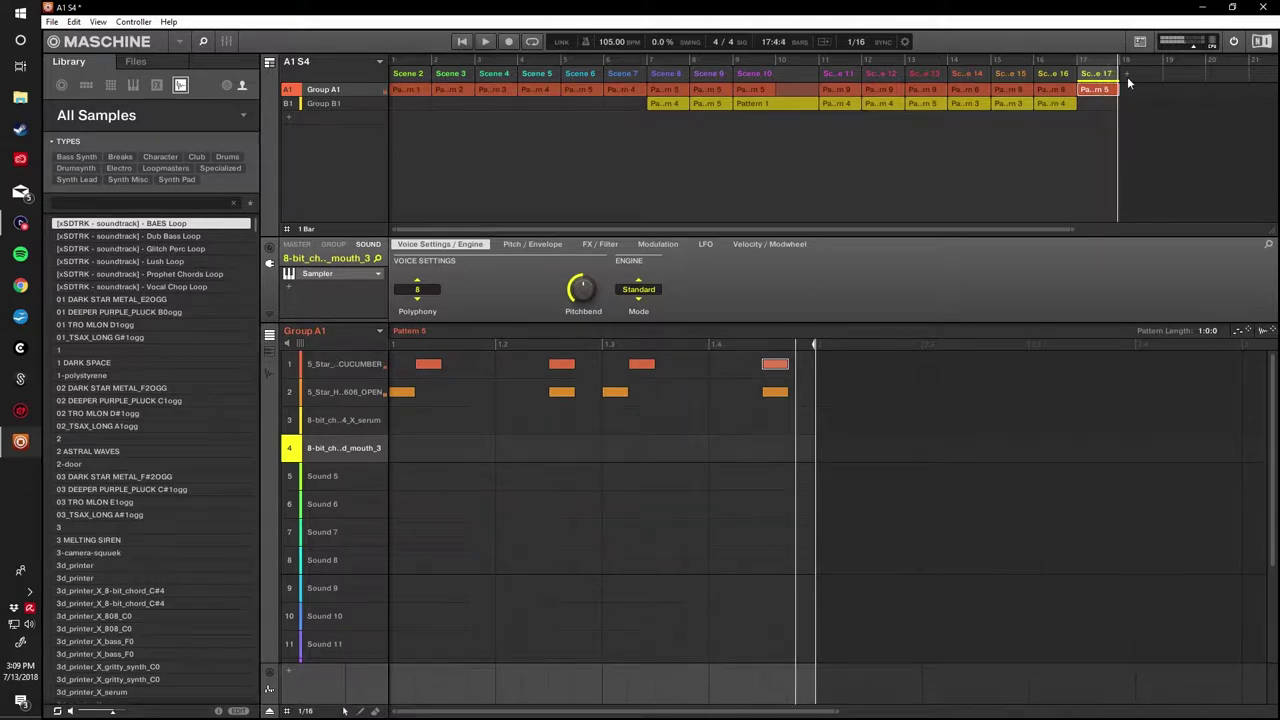
Duplicate Scene 17 to bar 18 and assign Pattern 6 to Group A1 in the copy.
right_click(1099, 75)
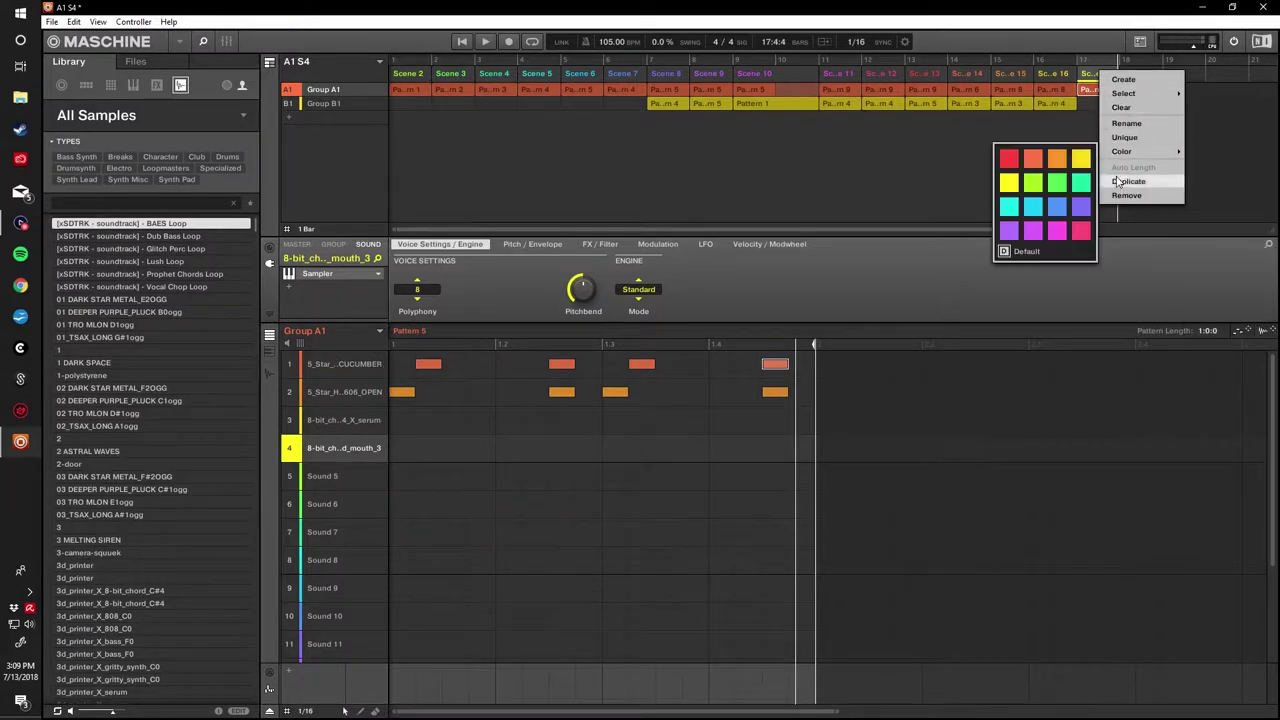
left_click(1120, 182)
right_click(1144, 95)
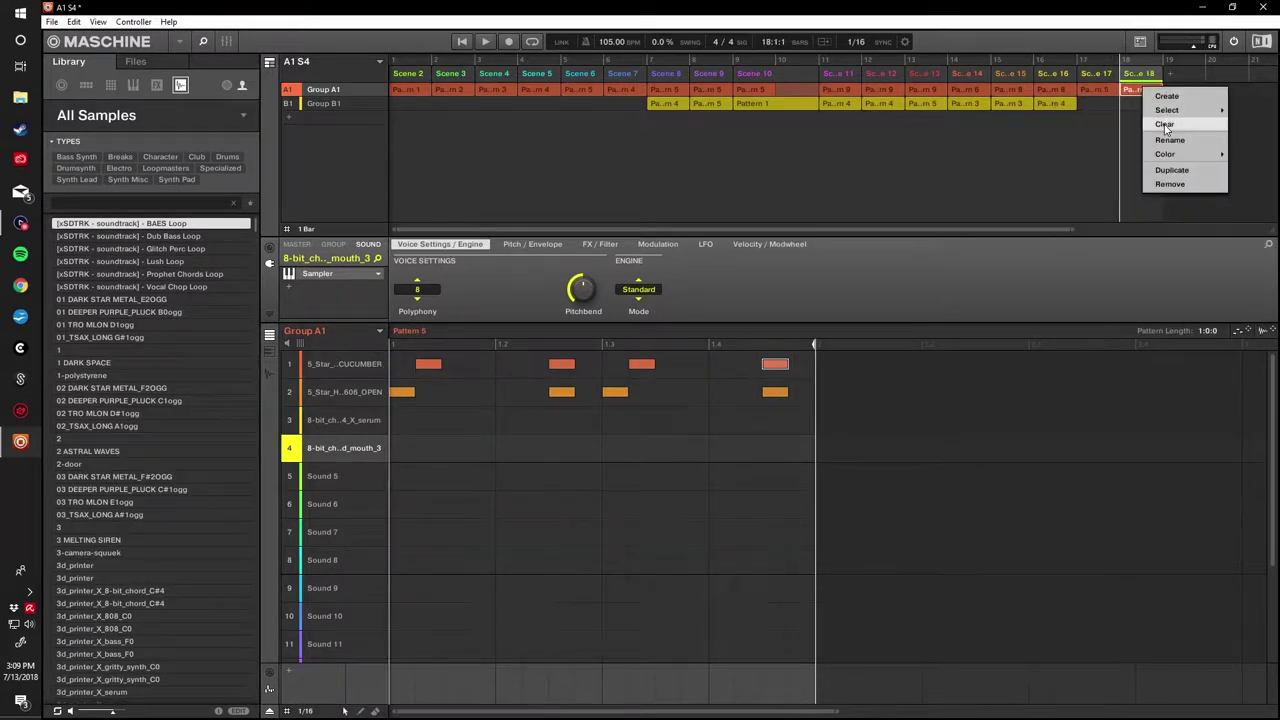
mouse_move(1167, 110)
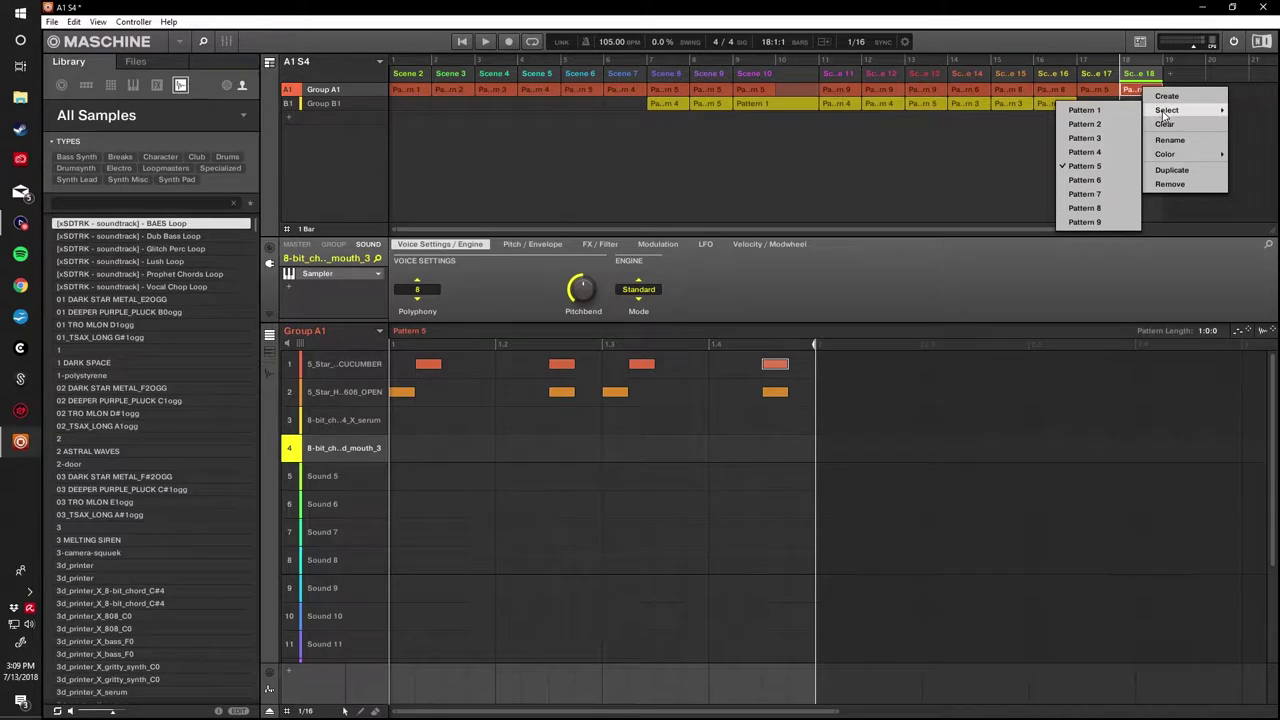
left_click(1085, 180)
Try Pattern 2 for Group B1 in Scene 18 and play that scene.
right_click(1132, 104)
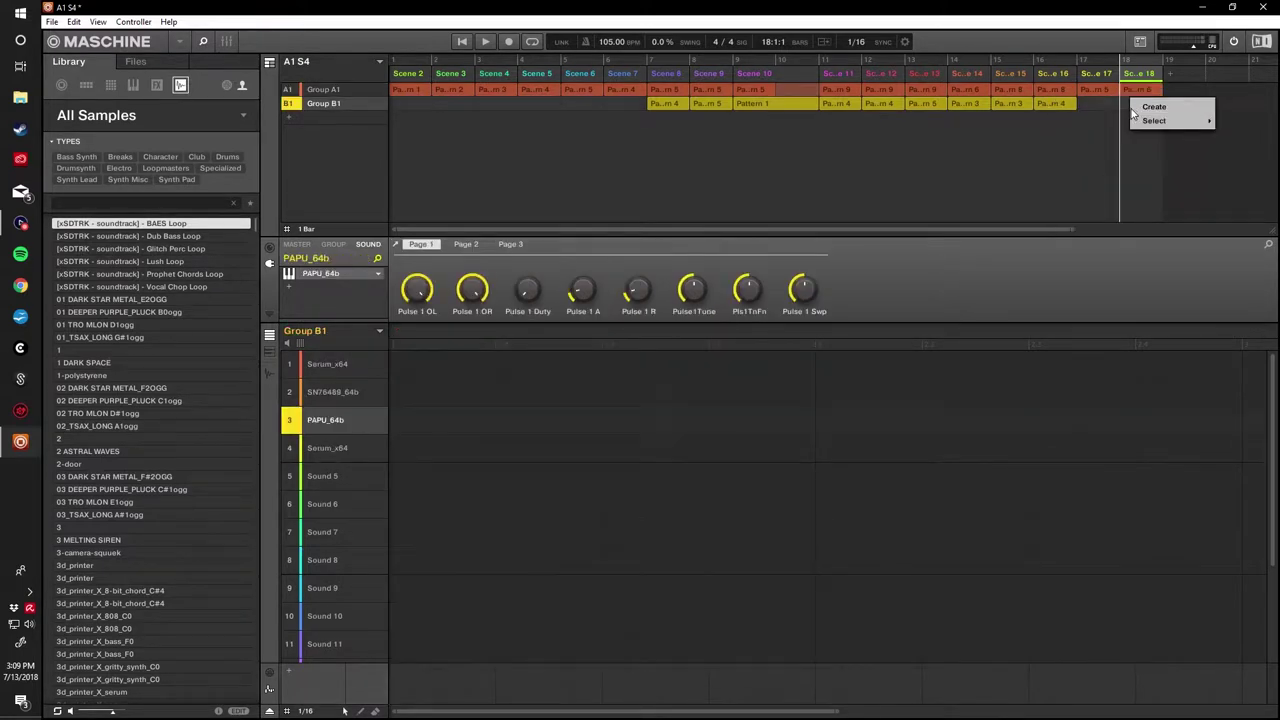
mouse_move(1143, 122)
left_click(1088, 137)
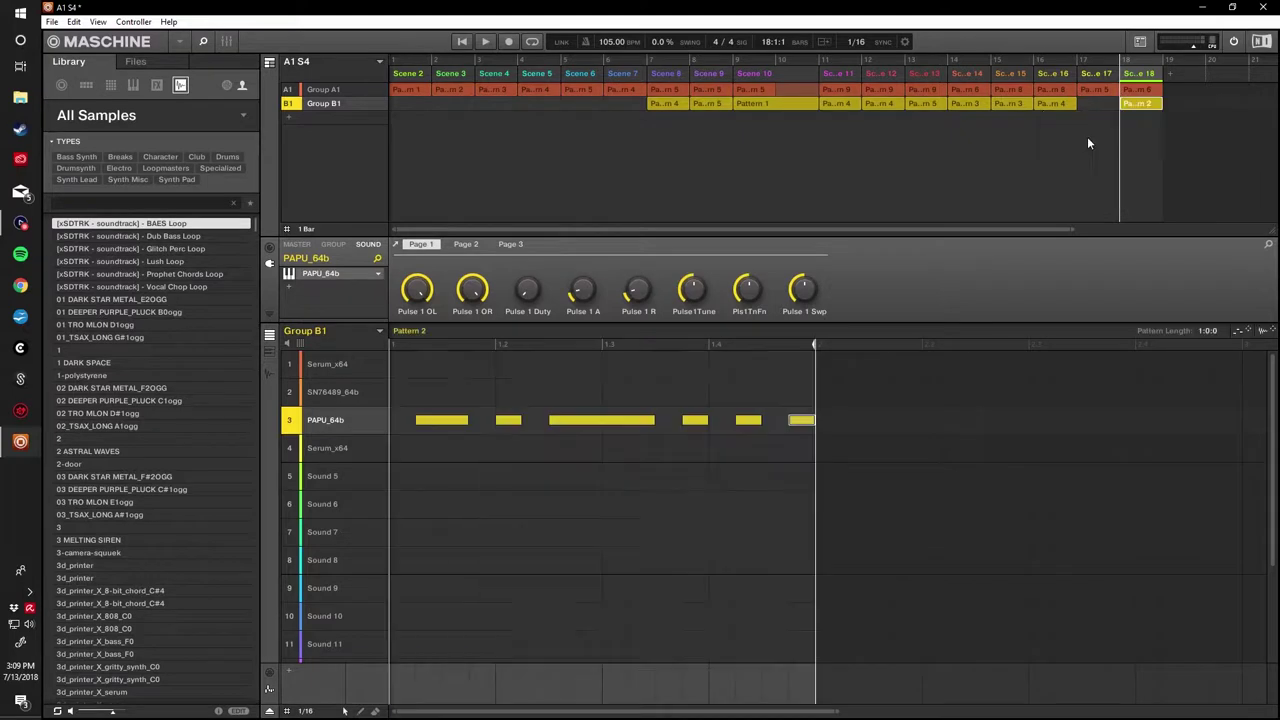
key("space")
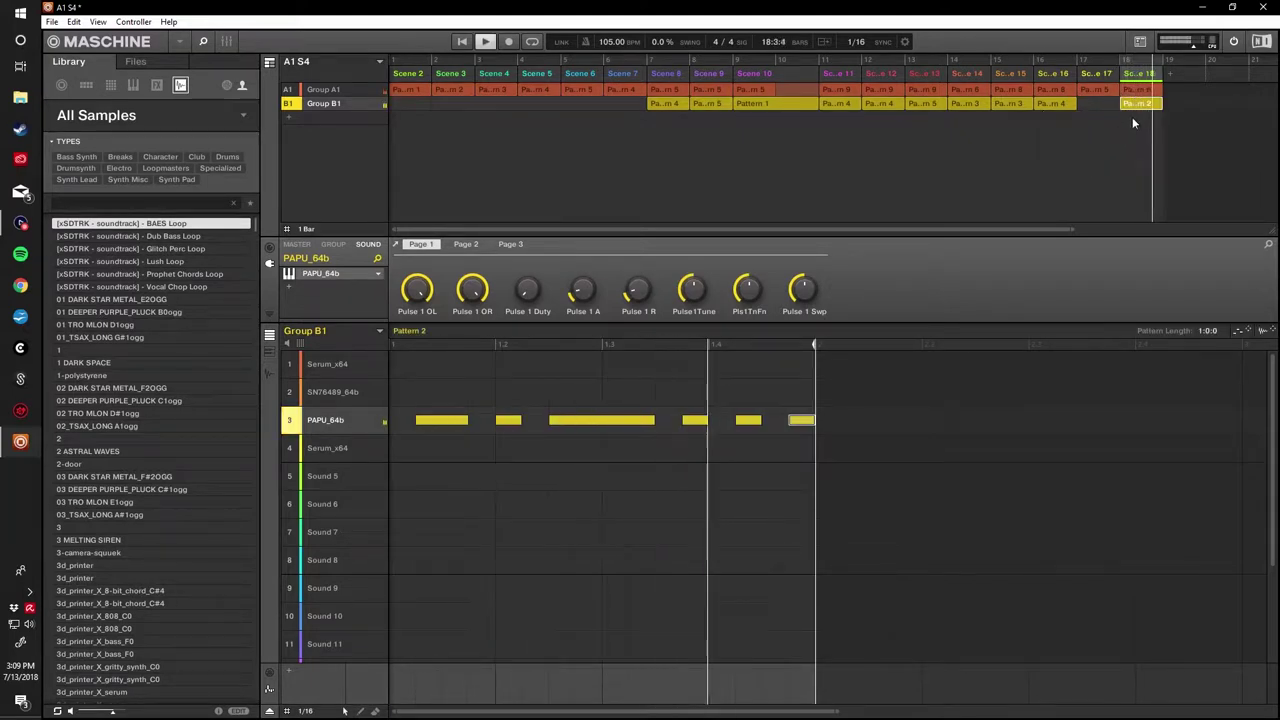
Assign Pattern 3 to Group B1 in Scene 18 and play the arrangement from bar 16.
right_click(1136, 105)
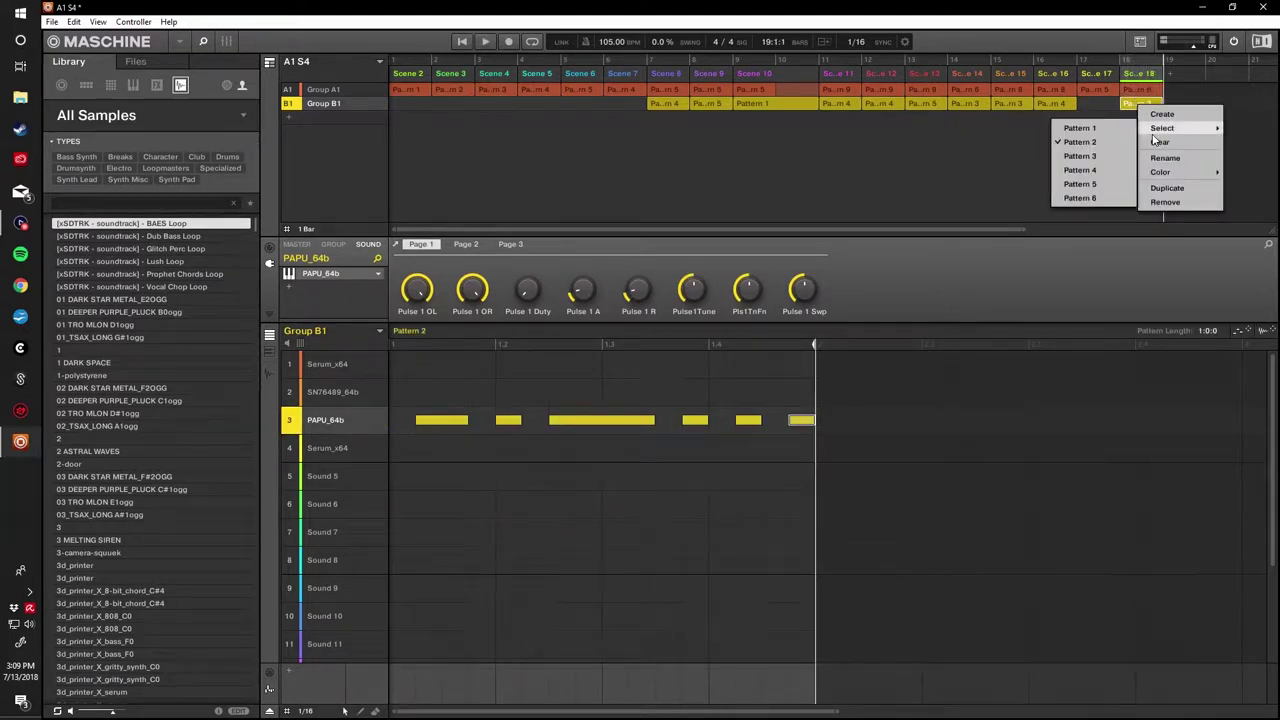
left_click(1093, 156)
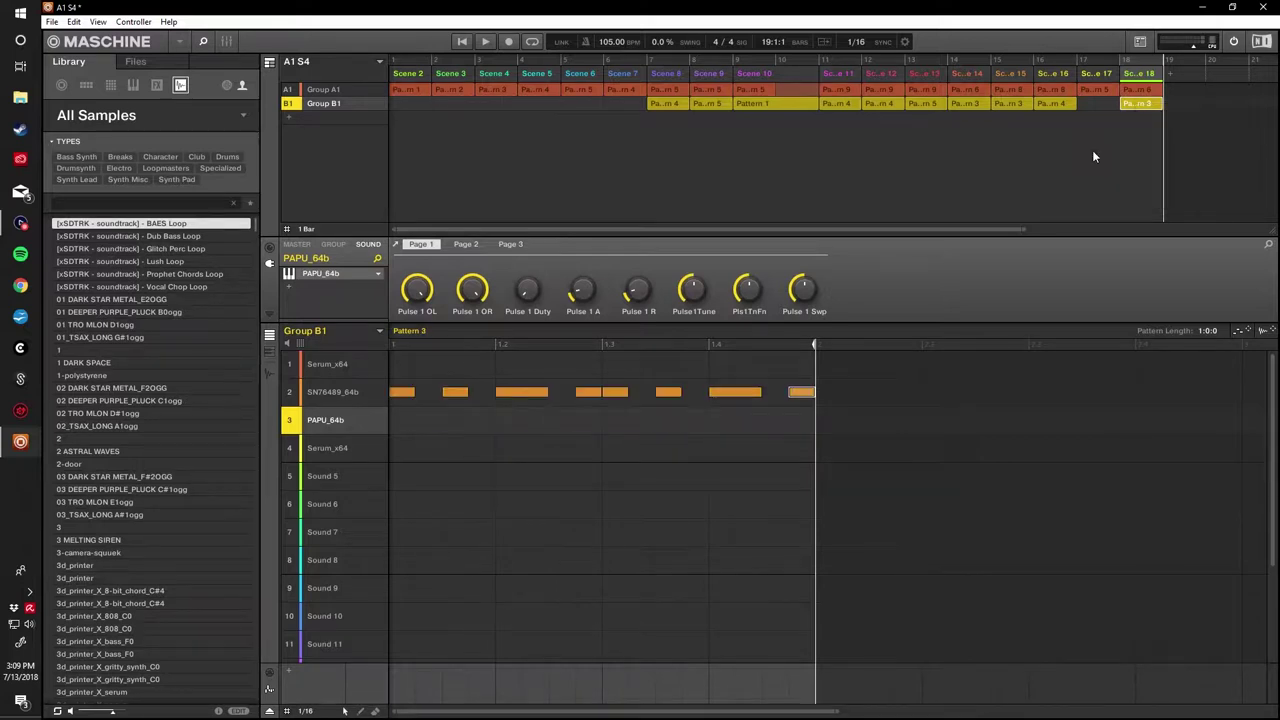
left_click(1107, 86)
left_click(1066, 96)
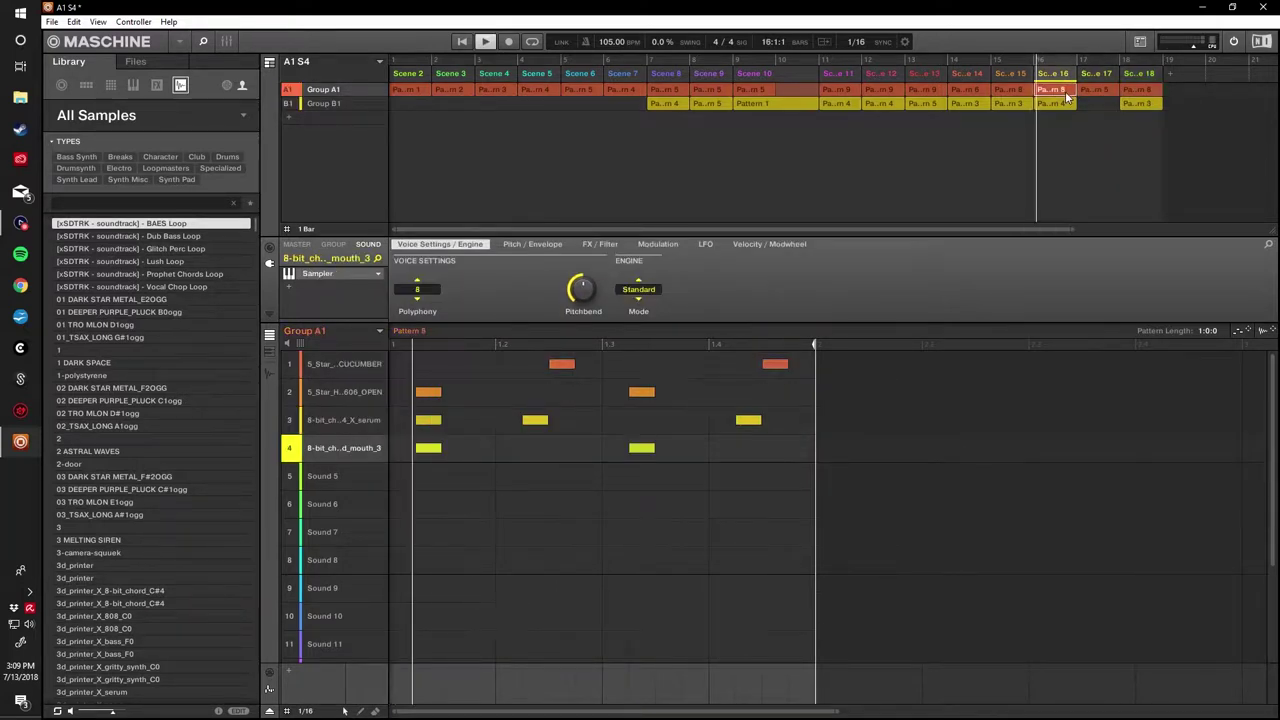
left_click(1062, 103)
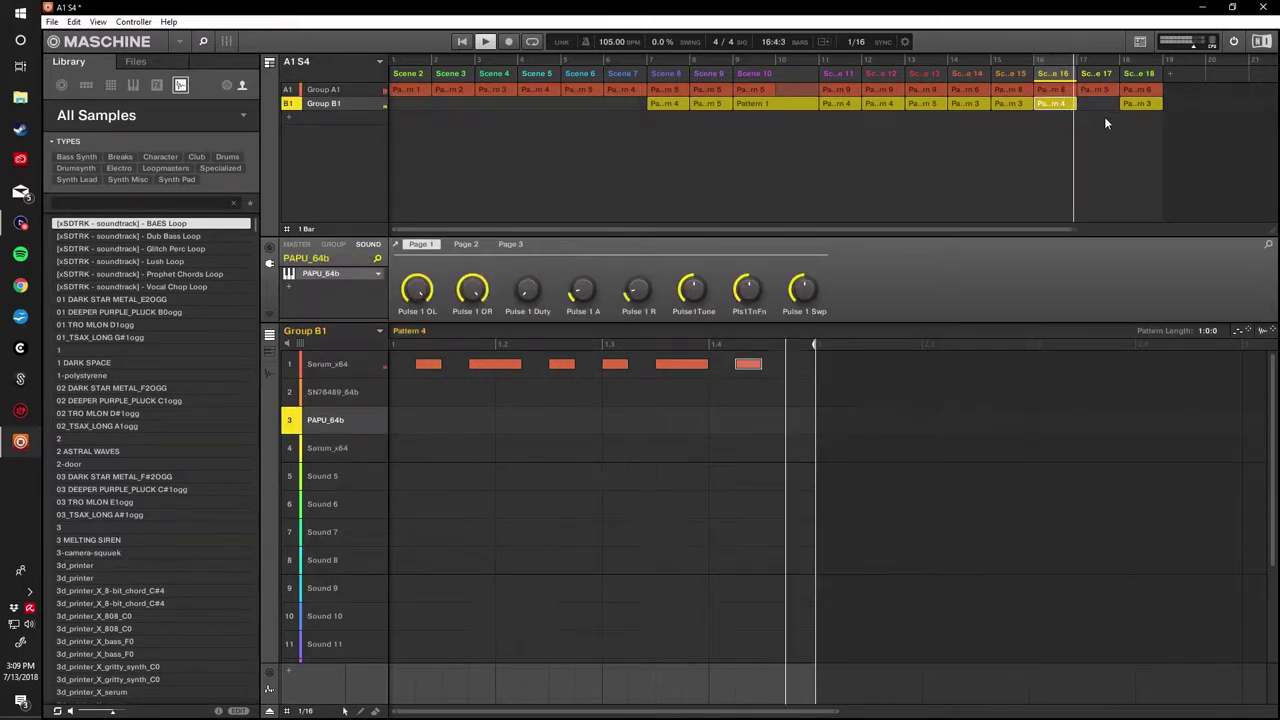
Duplicate Scene 18 to bar 19 and play the arrangement from bar 18.
right_click(1150, 76)
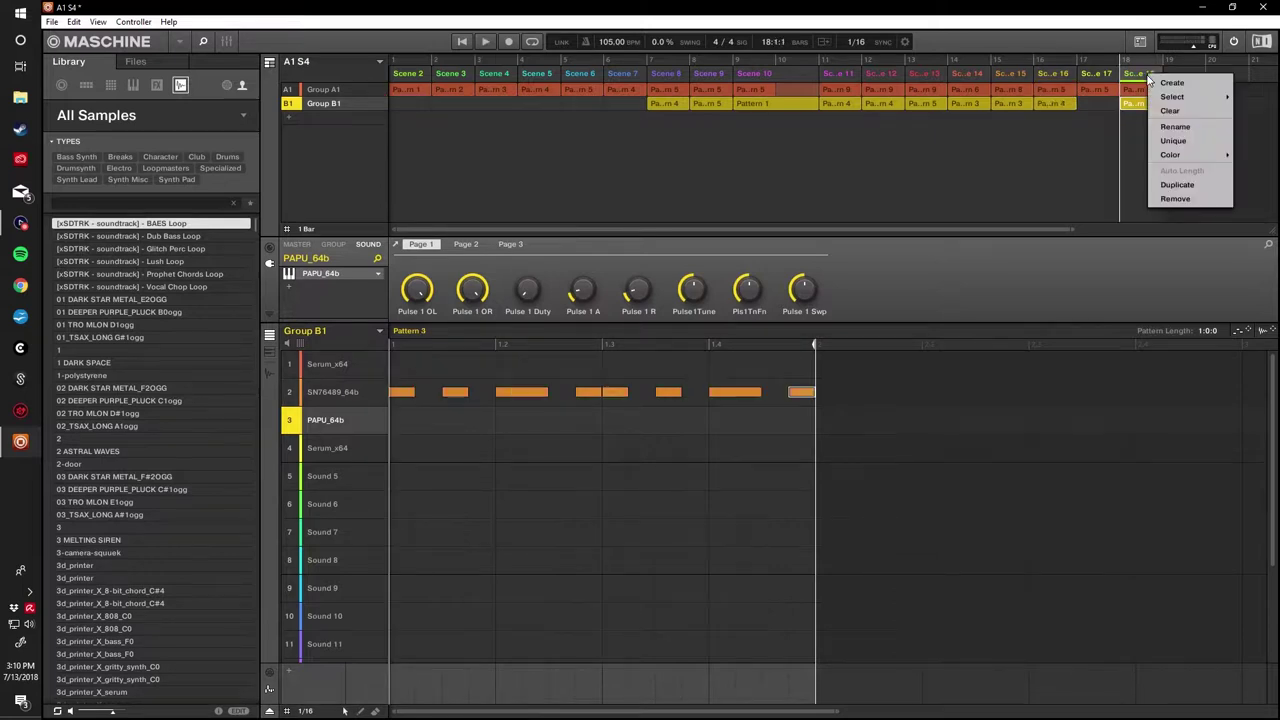
left_click(1177, 185)
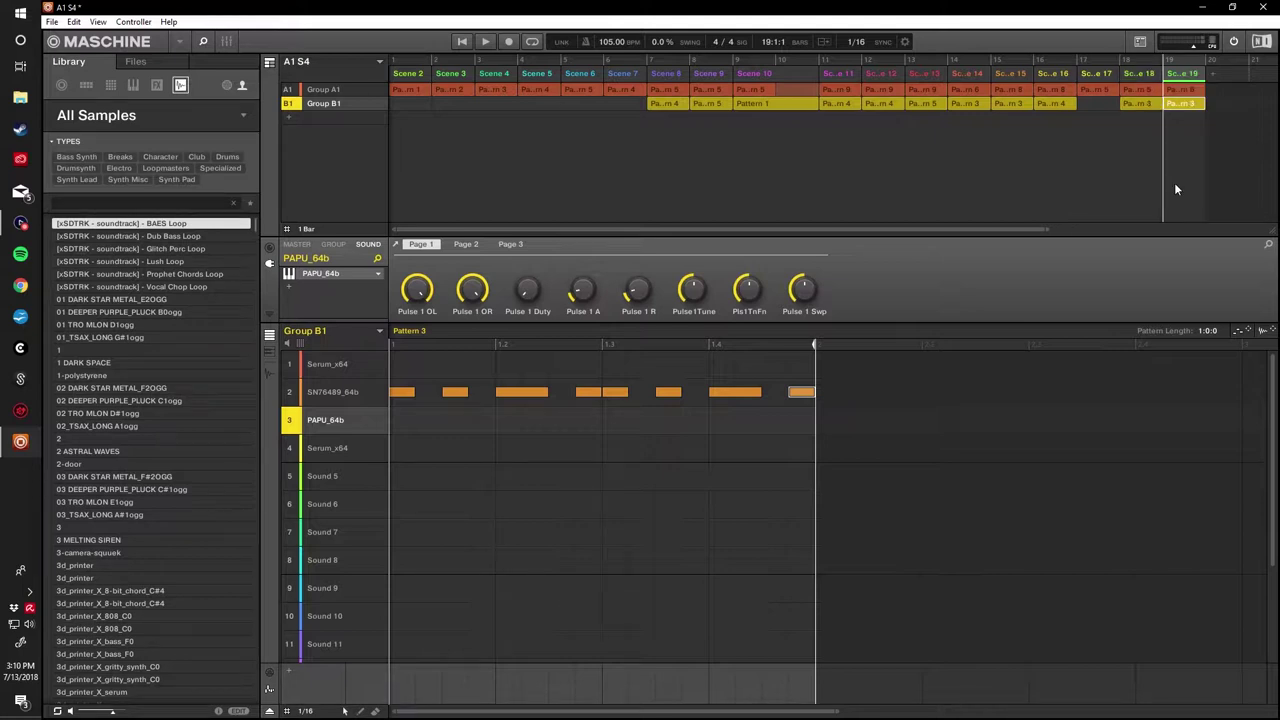
scroll(1162, 201, "right", 5)
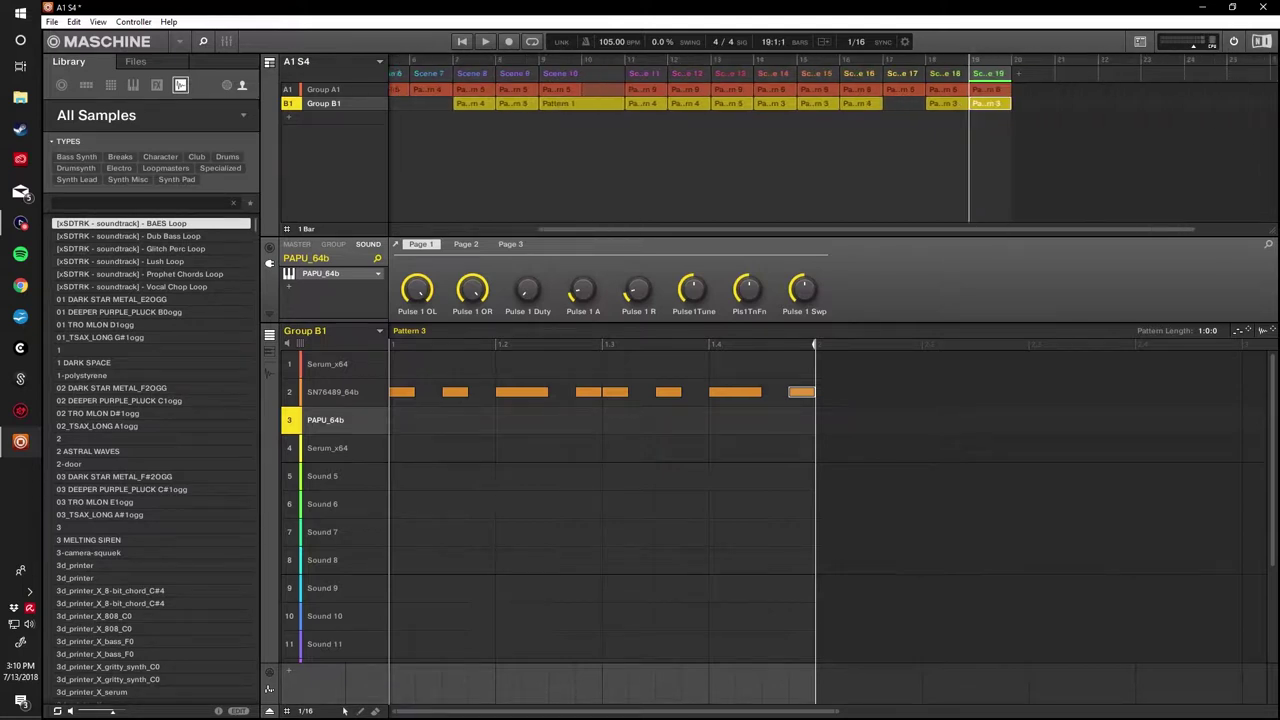
left_click(864, 102)
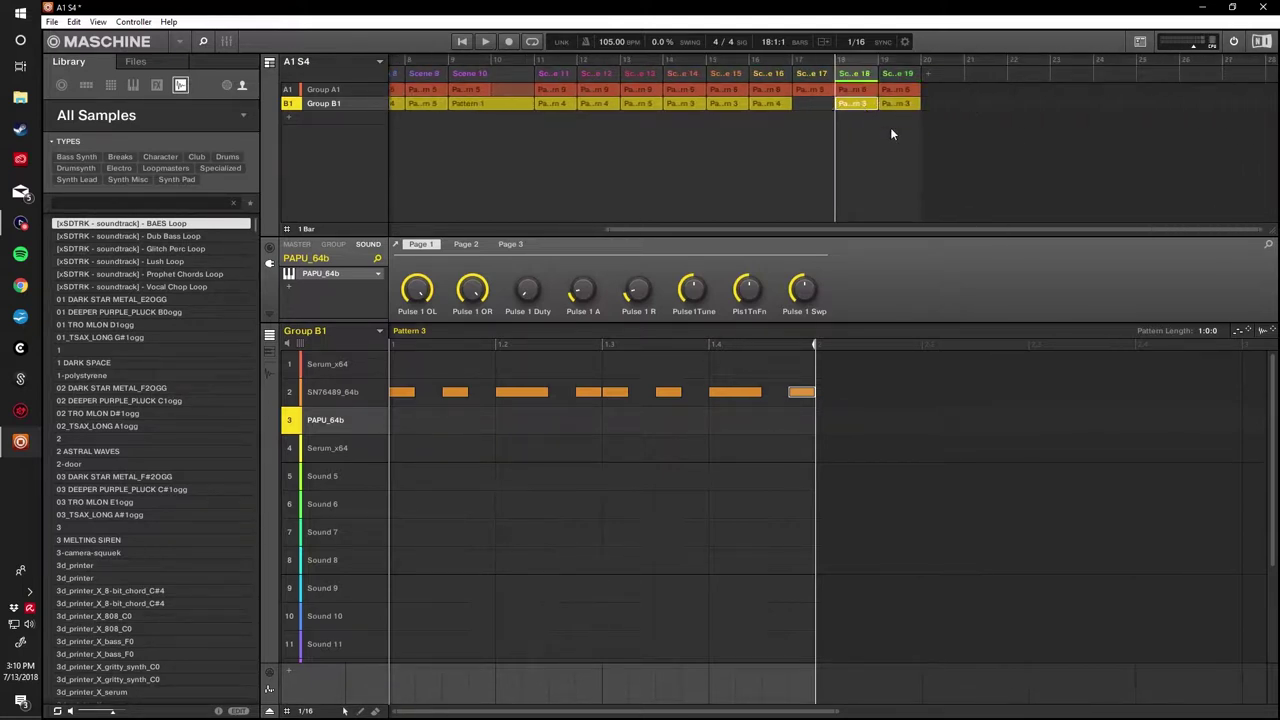
key("space")
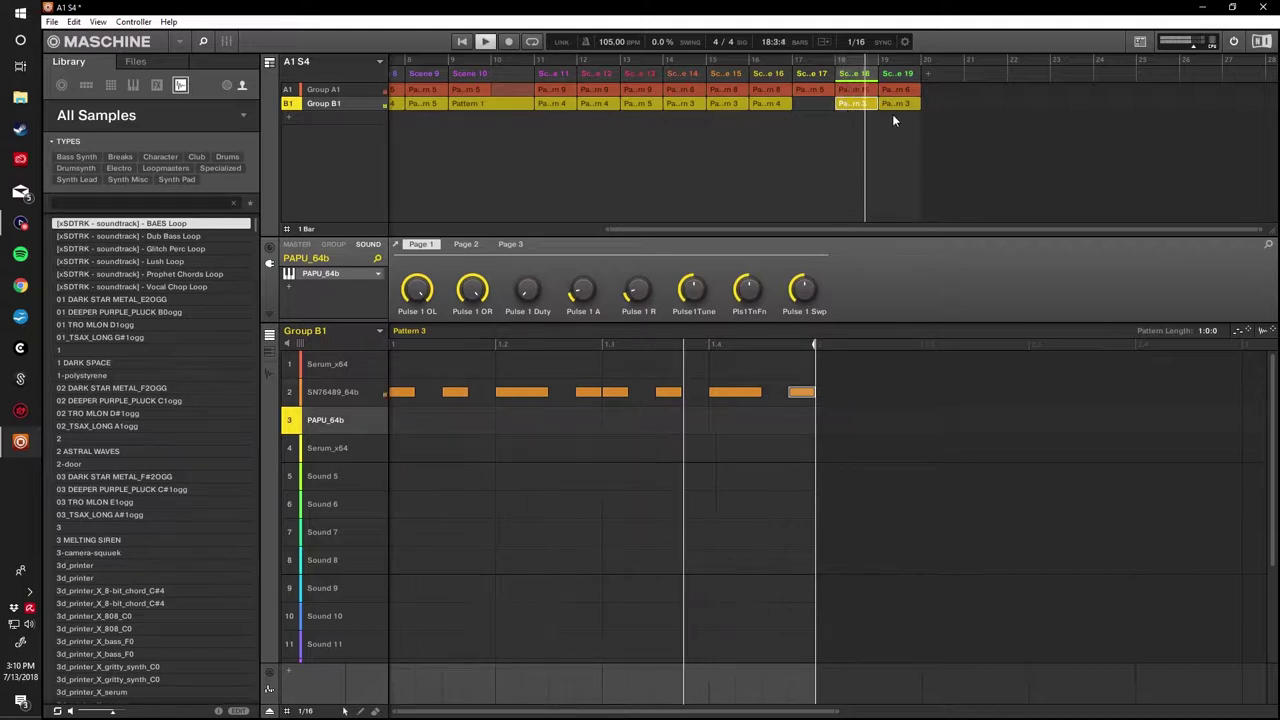
Assign Pattern 4 to Group B1 in Scene 19 and replay the transition from Scene 18.
right_click(893, 107)
mouse_move(926, 134)
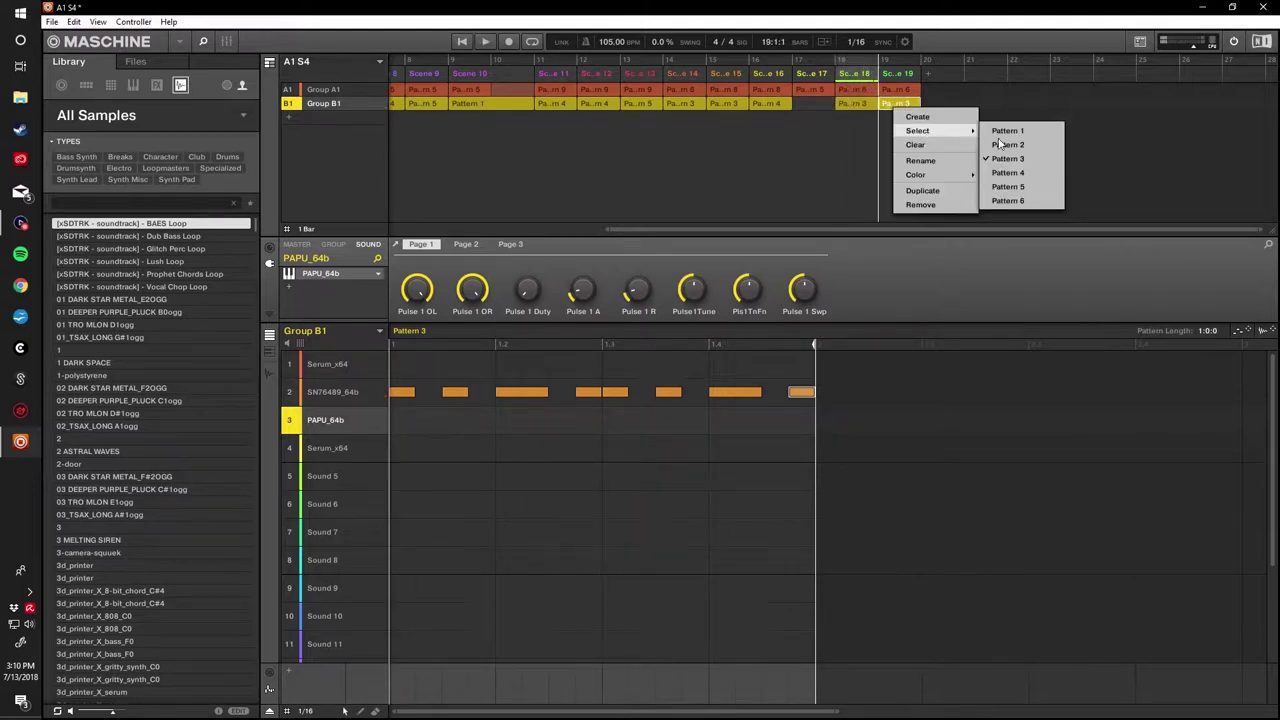
left_click(1024, 172)
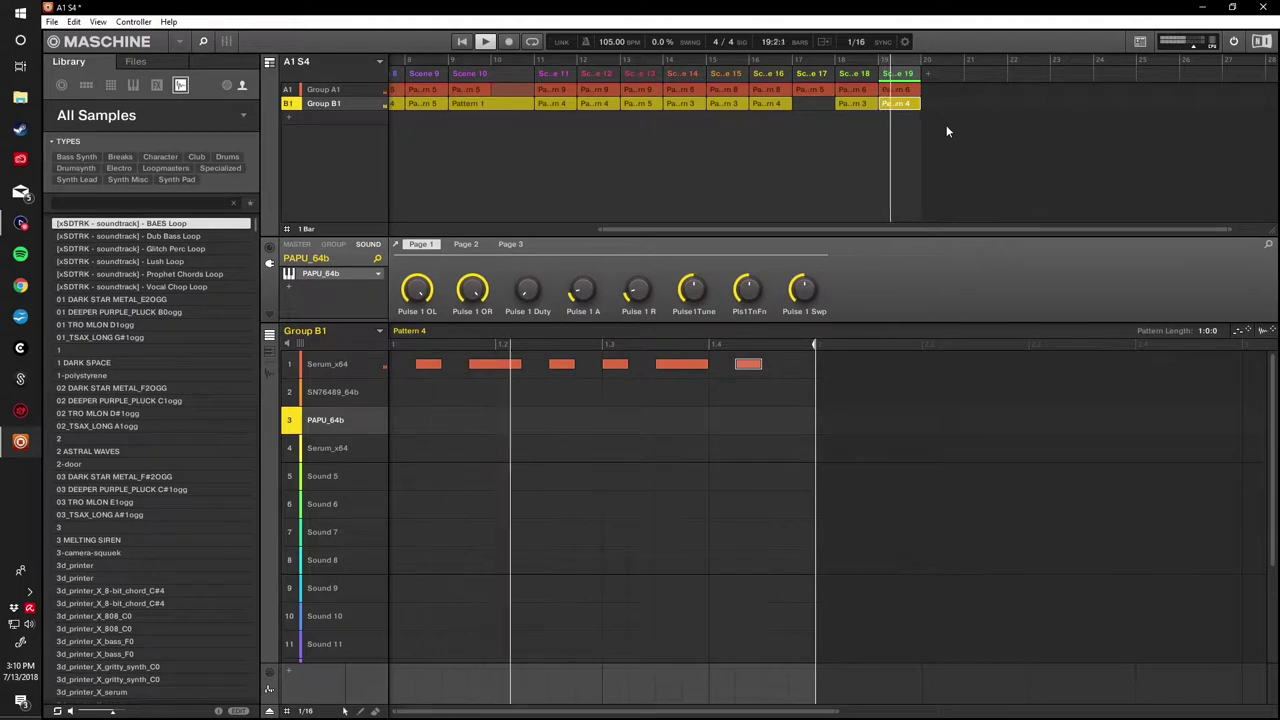
left_click(852, 105)
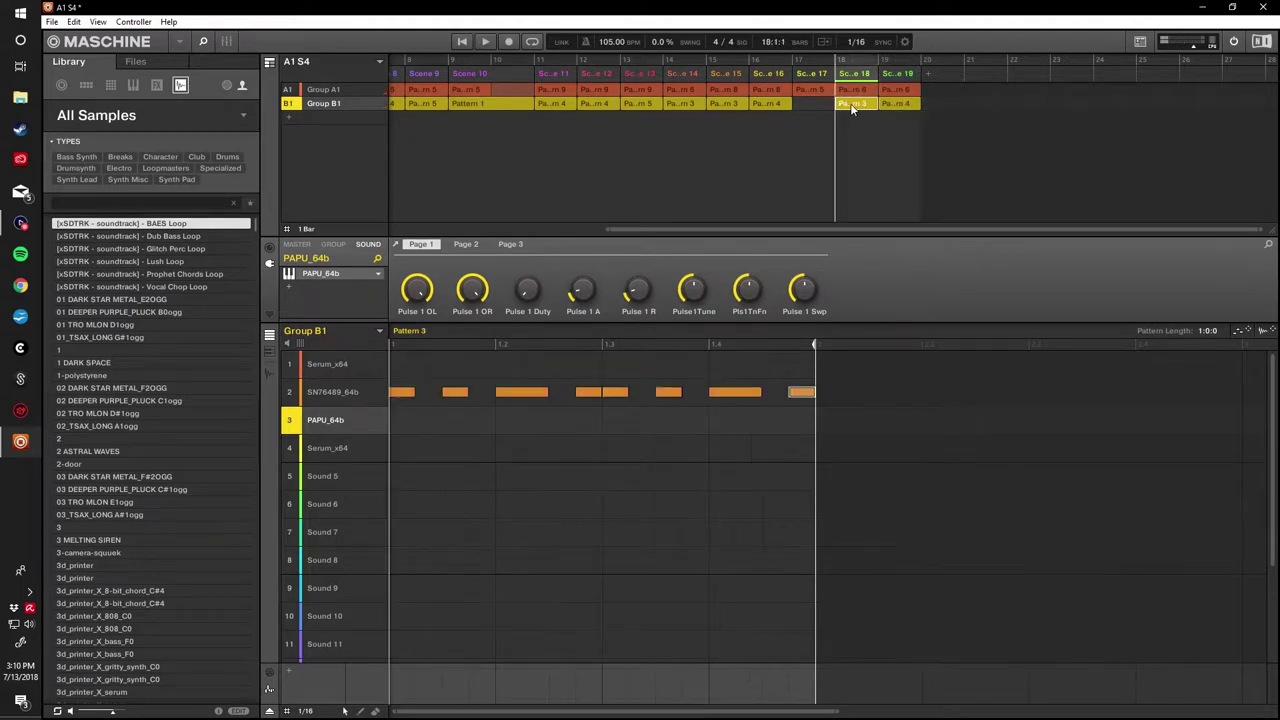
Assign Pattern 7 to Group A1 in Scene 19.
right_click(892, 90)
mouse_move(915, 109)
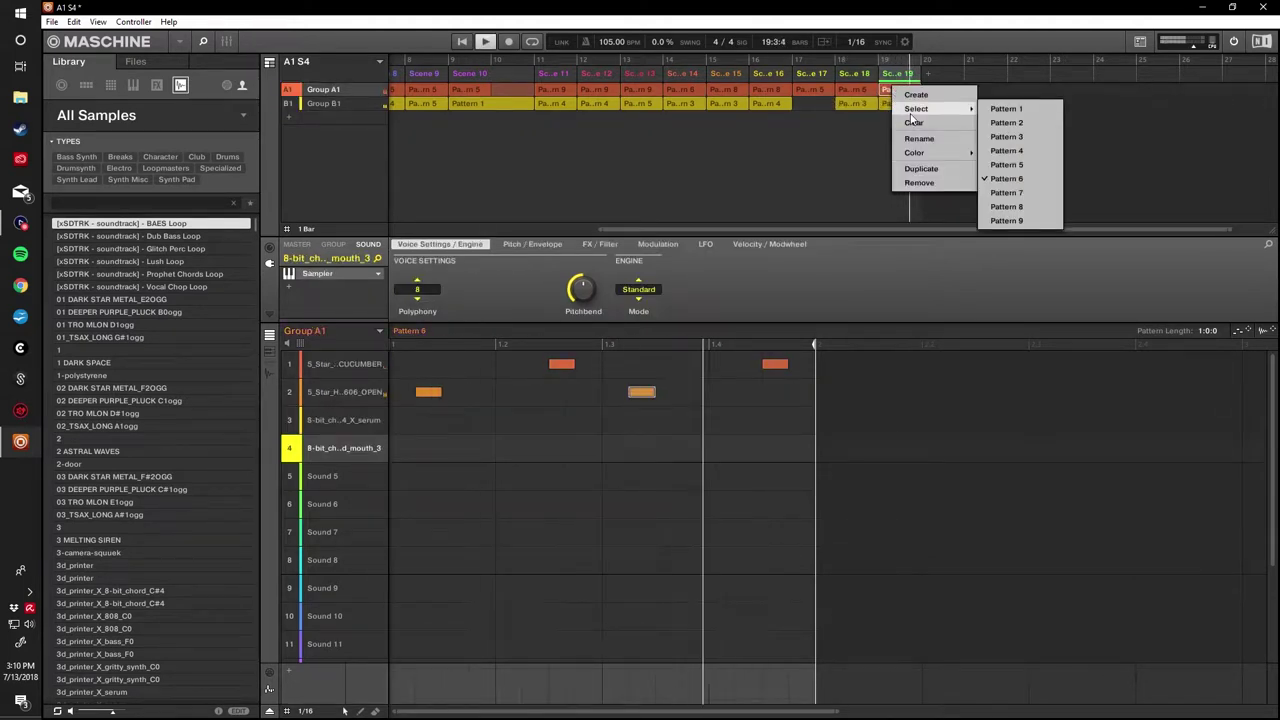
left_click(1008, 192)
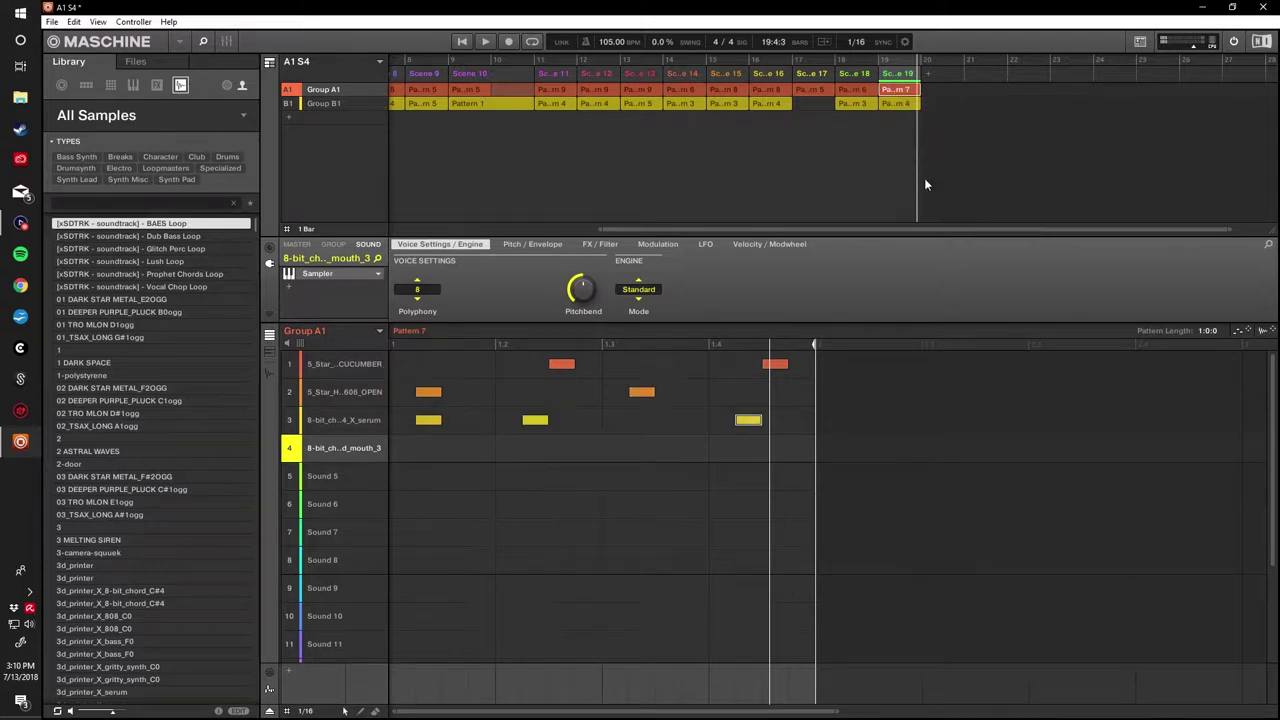
Play the arrangement from Scene 18 and duplicate Scene 19 to bar 20.
left_click(858, 97)
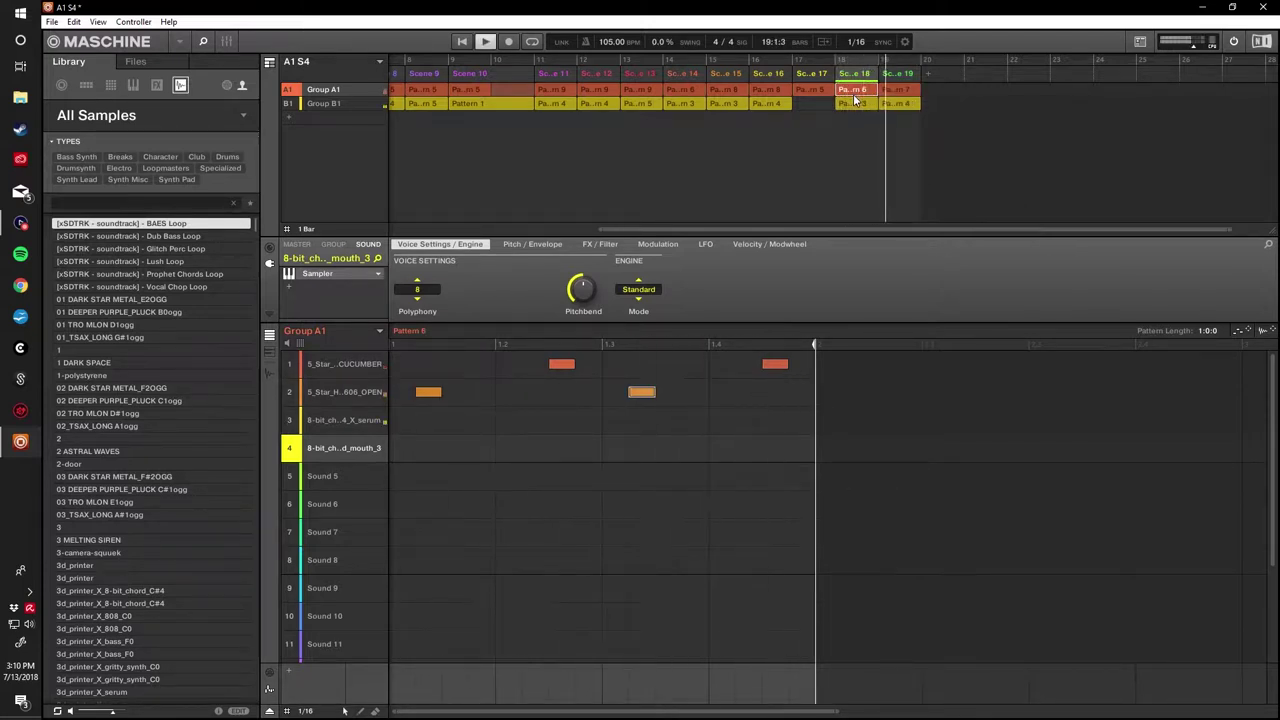
right_click(958, 86)
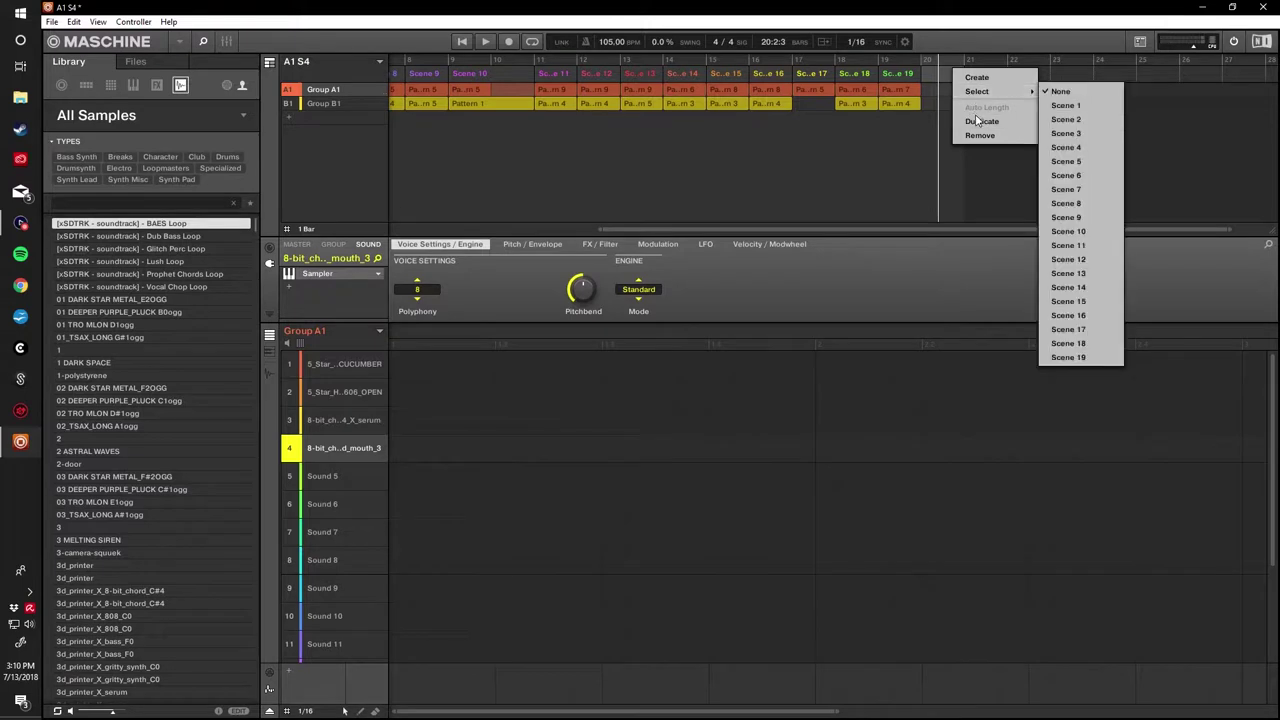
left_click(978, 121)
right_click(898, 78)
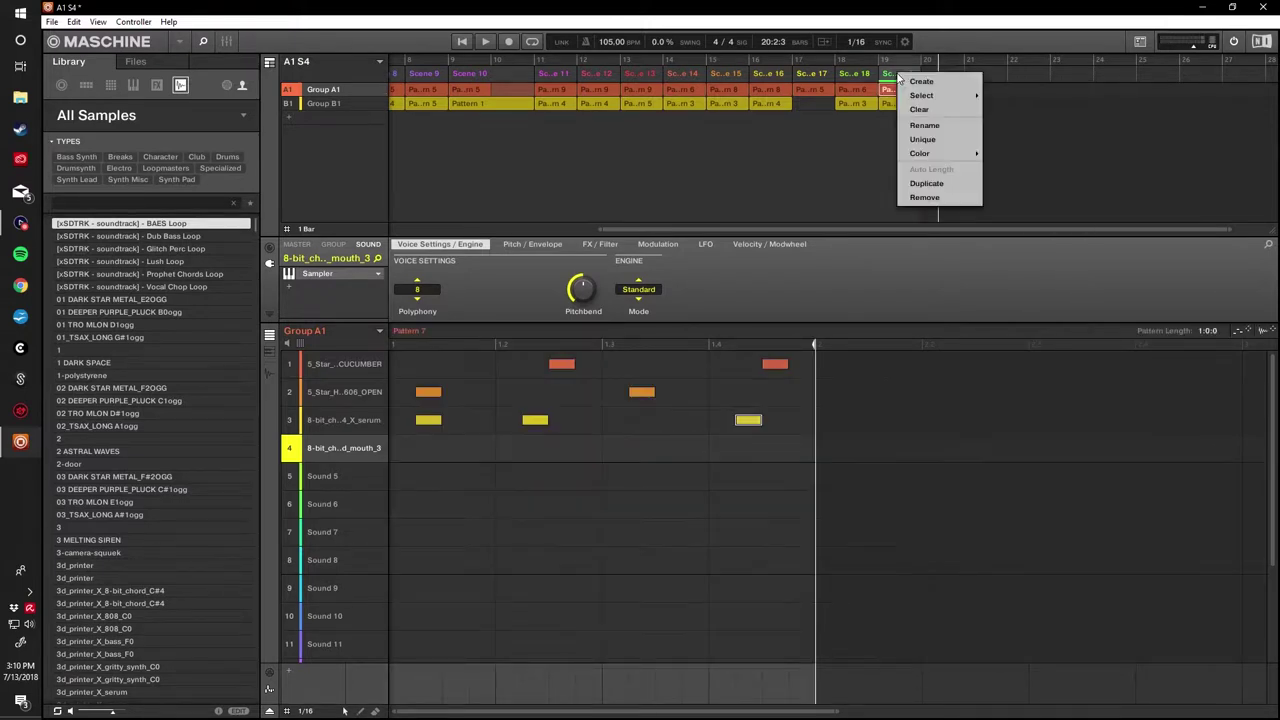
left_click(926, 184)
Assign Pattern 6 to Group B1 in Scene 20 and play the transition from Scene 19.
right_click(954, 93)
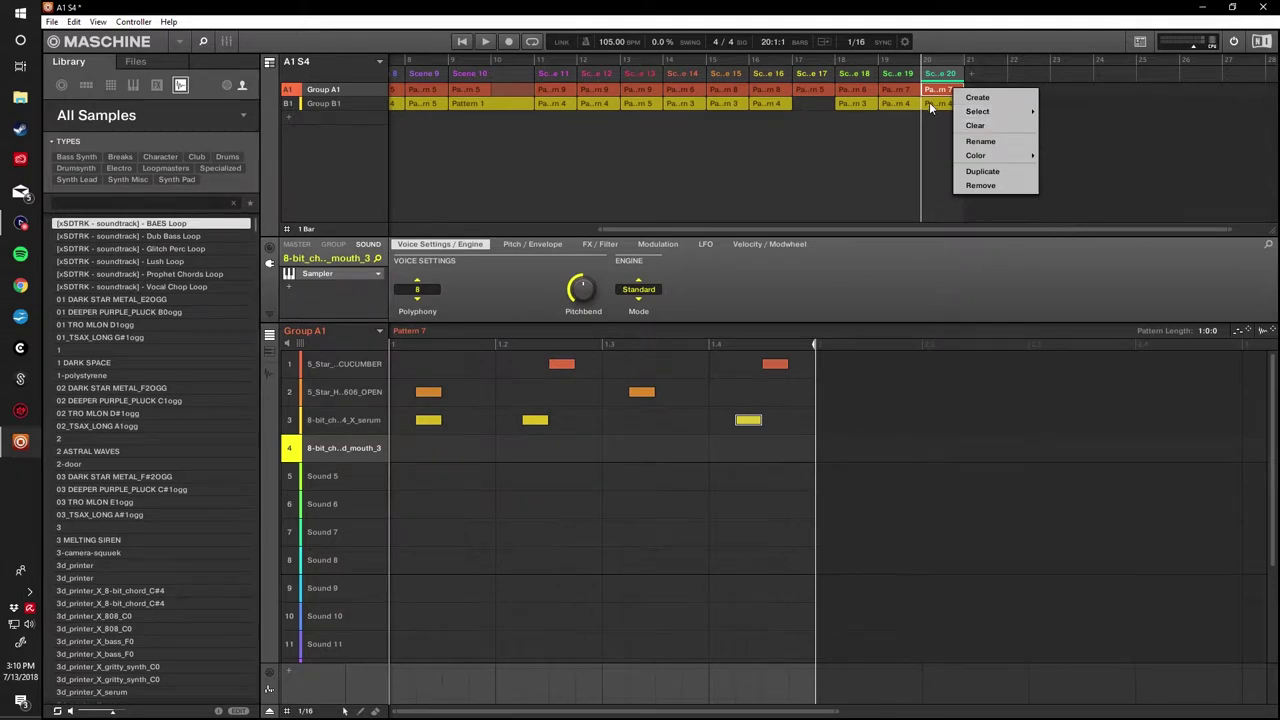
left_click(929, 102)
right_click(932, 104)
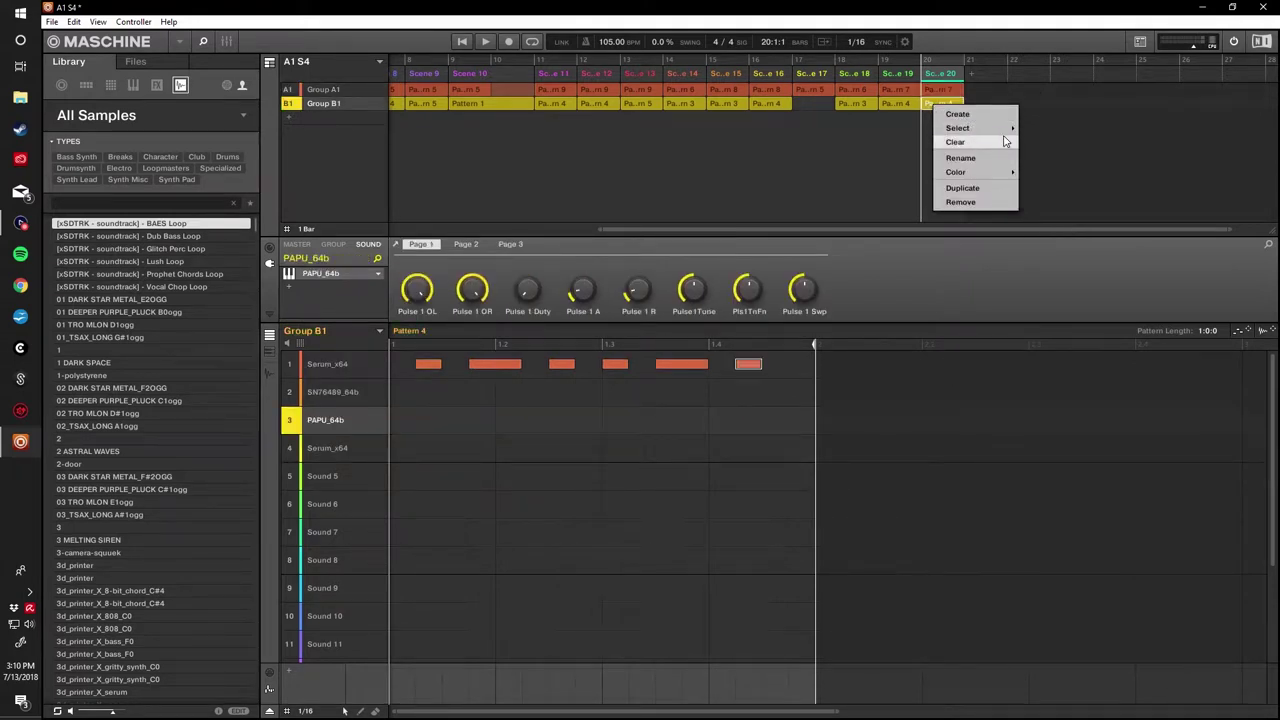
left_click(1060, 199)
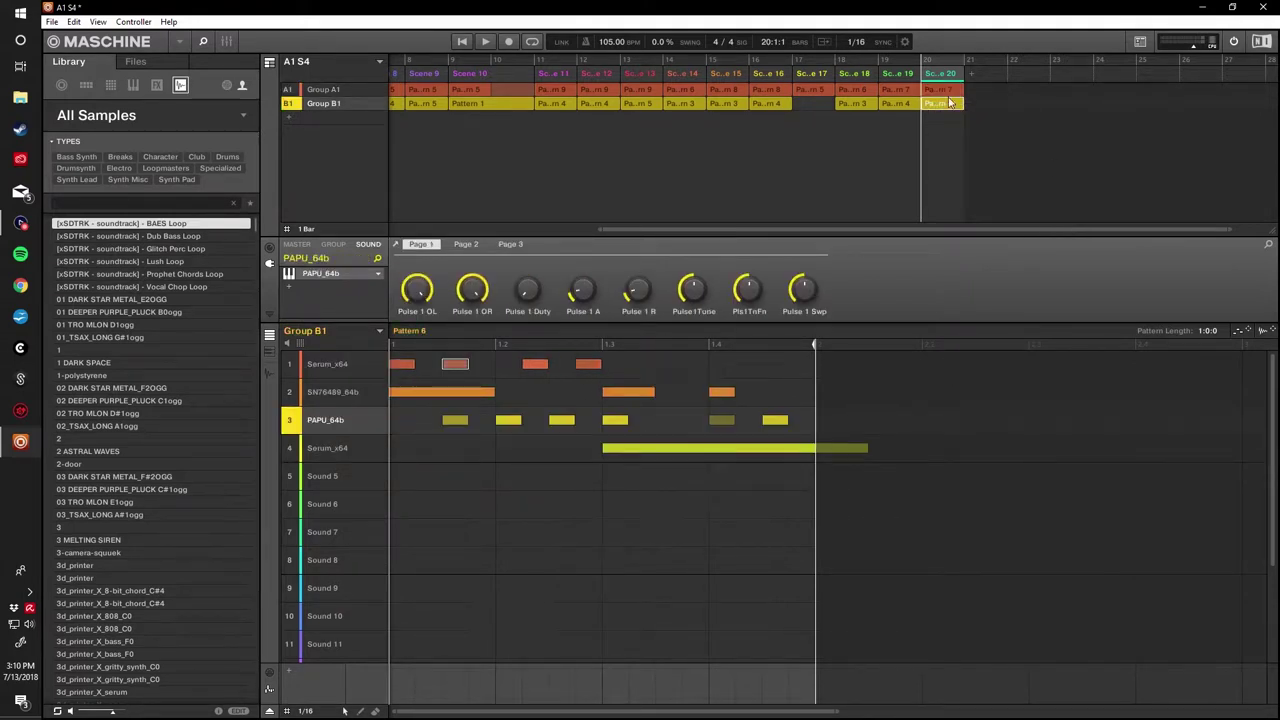
left_click(897, 91)
key("space")
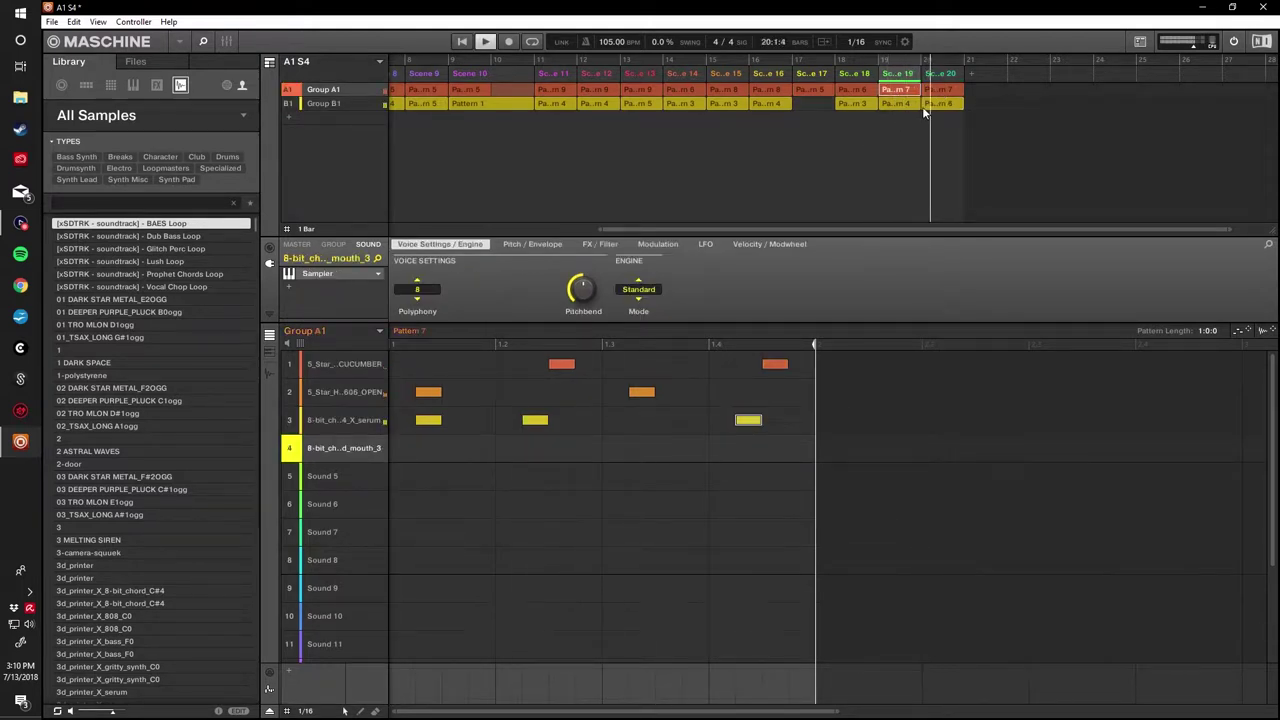
left_click(931, 105)
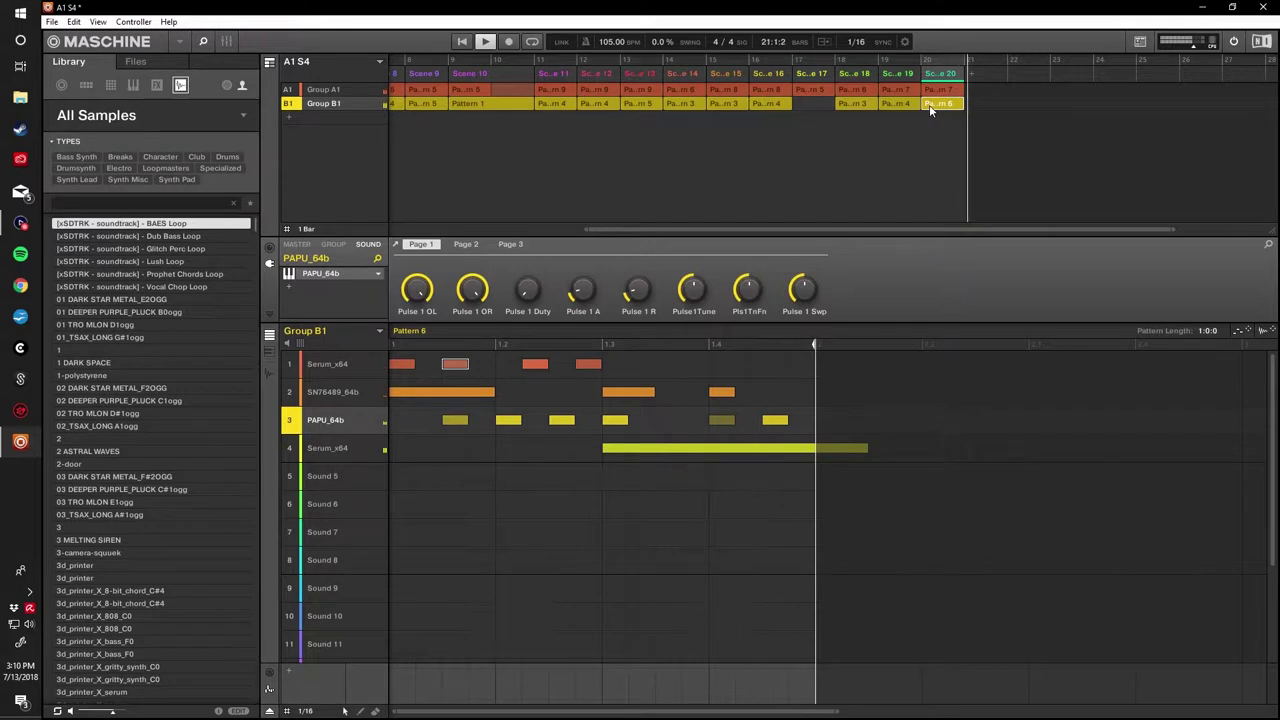
Try Pattern 1 for Group A1 in Scene 20 and replay the transition from Scene 19.
right_click(931, 91)
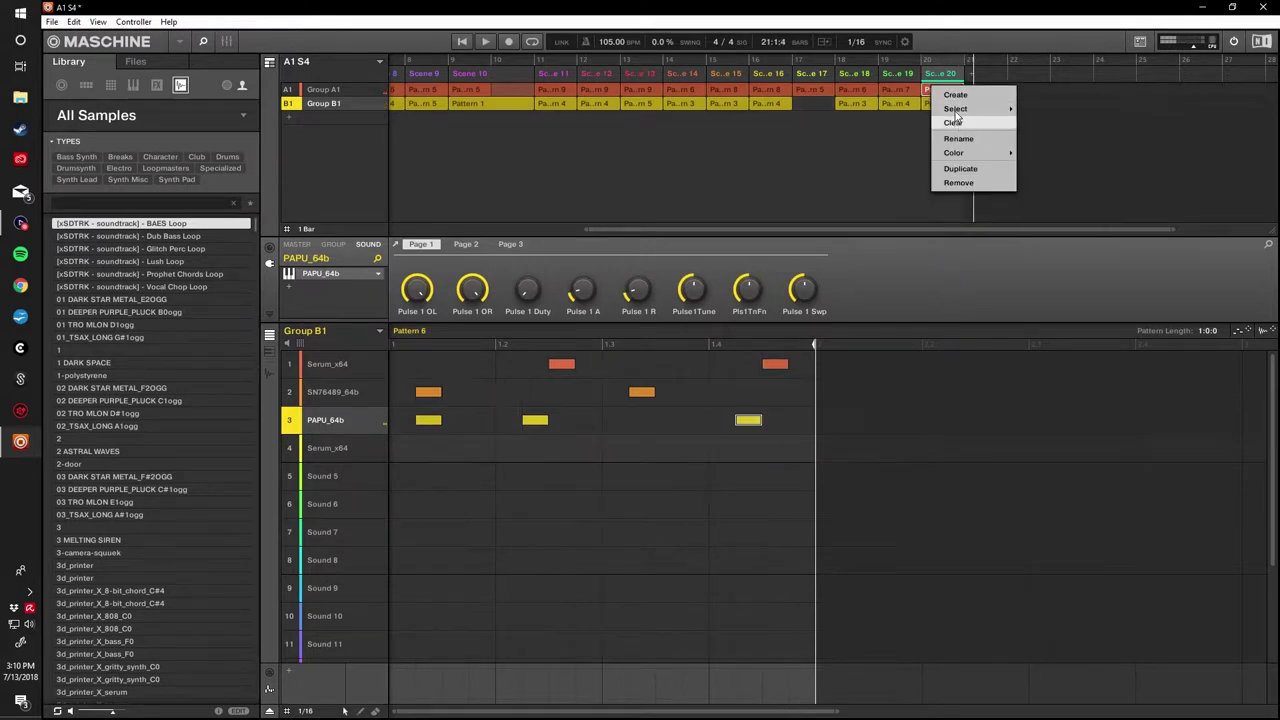
mouse_move(990, 108)
left_click(1045, 108)
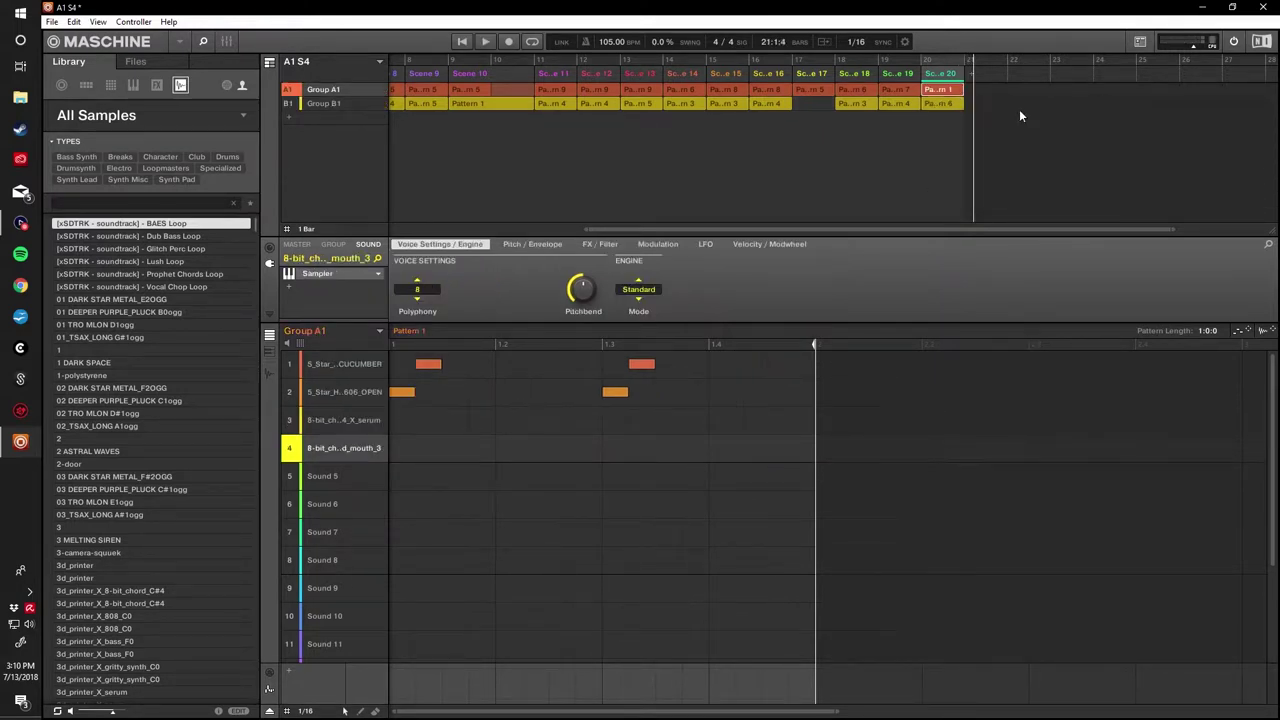
left_click(900, 89)
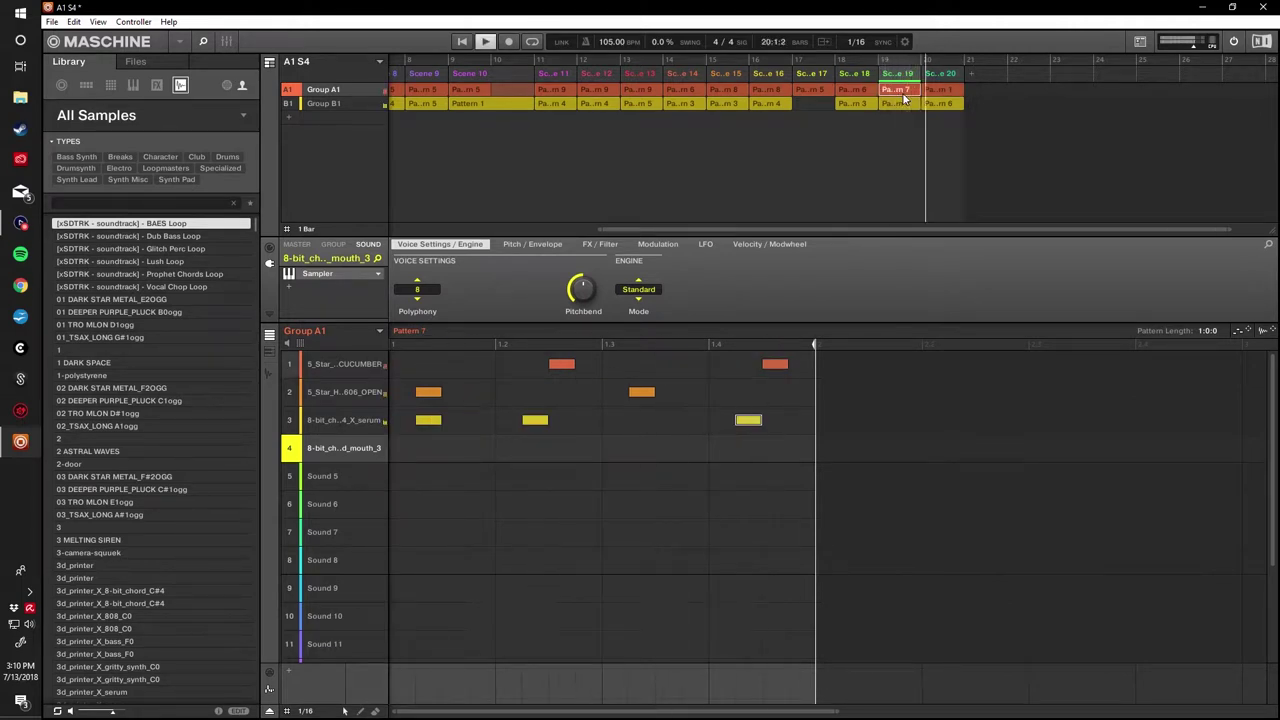
key("space")
Try Pattern 4 for Group A1 in Scene 20 and replay the transition from Scene 19.
right_click(937, 91)
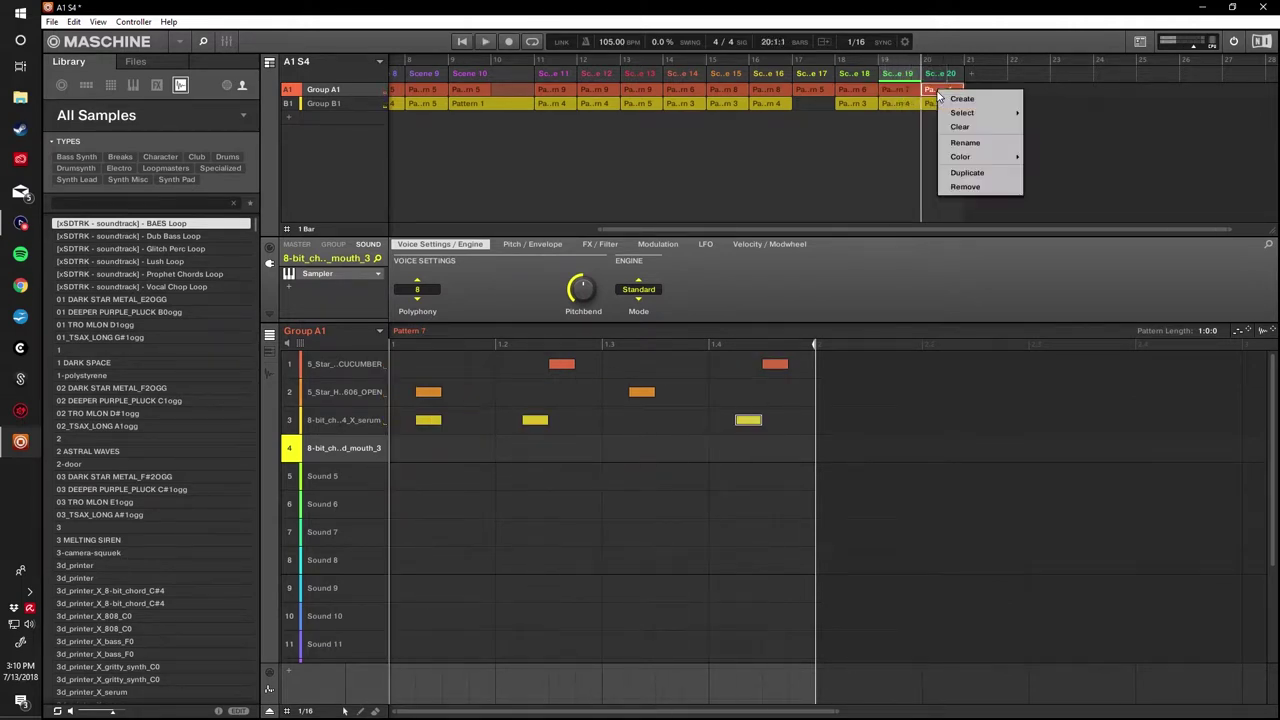
mouse_move(960, 113)
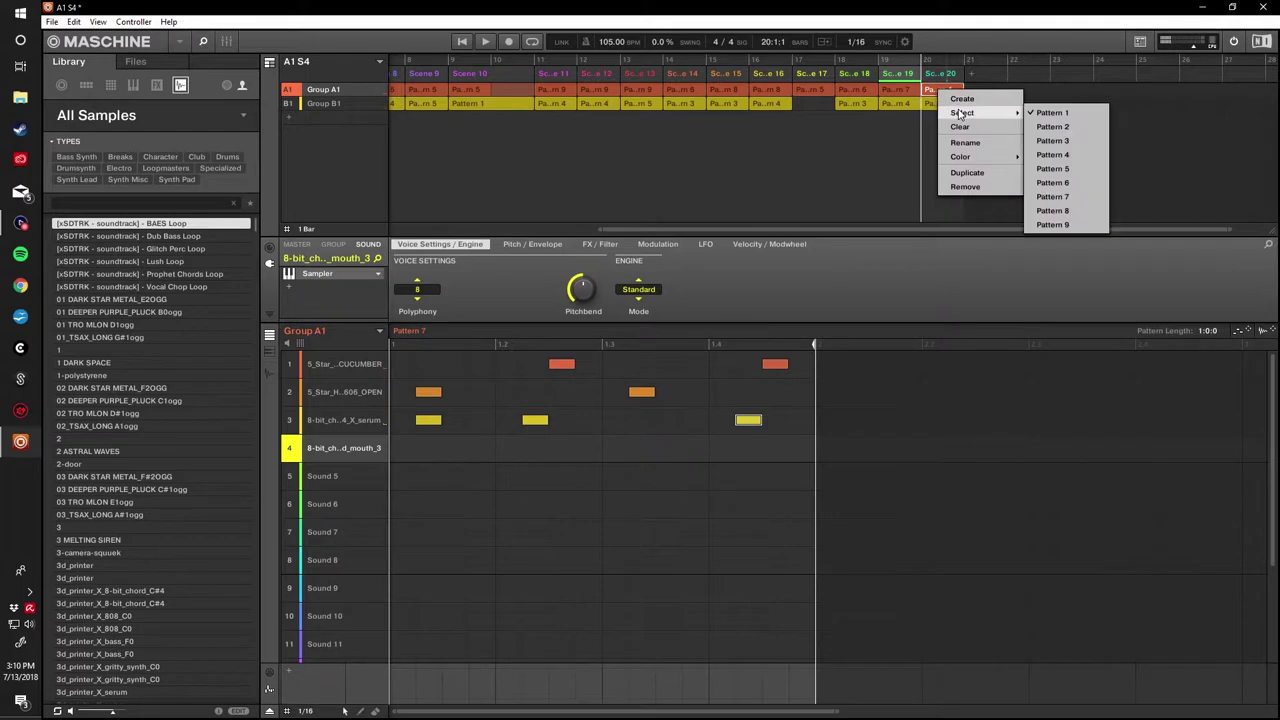
left_click(1052, 154)
left_click(890, 91)
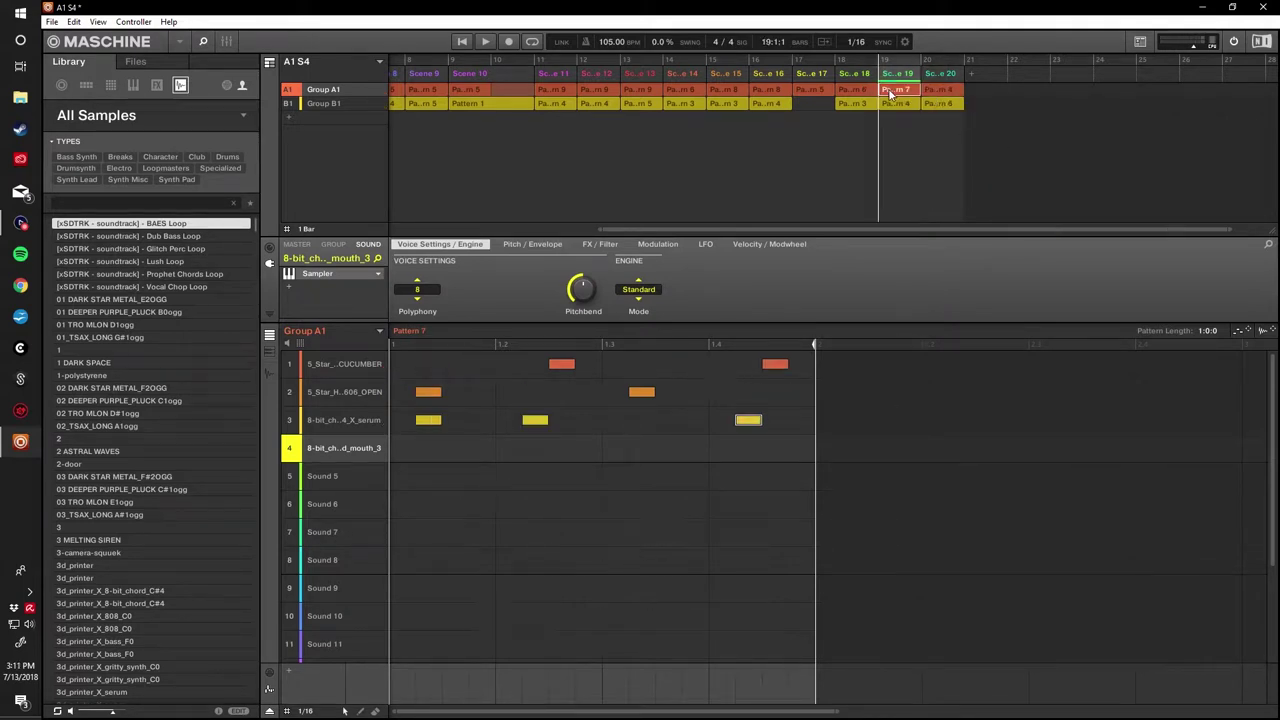
key("space")
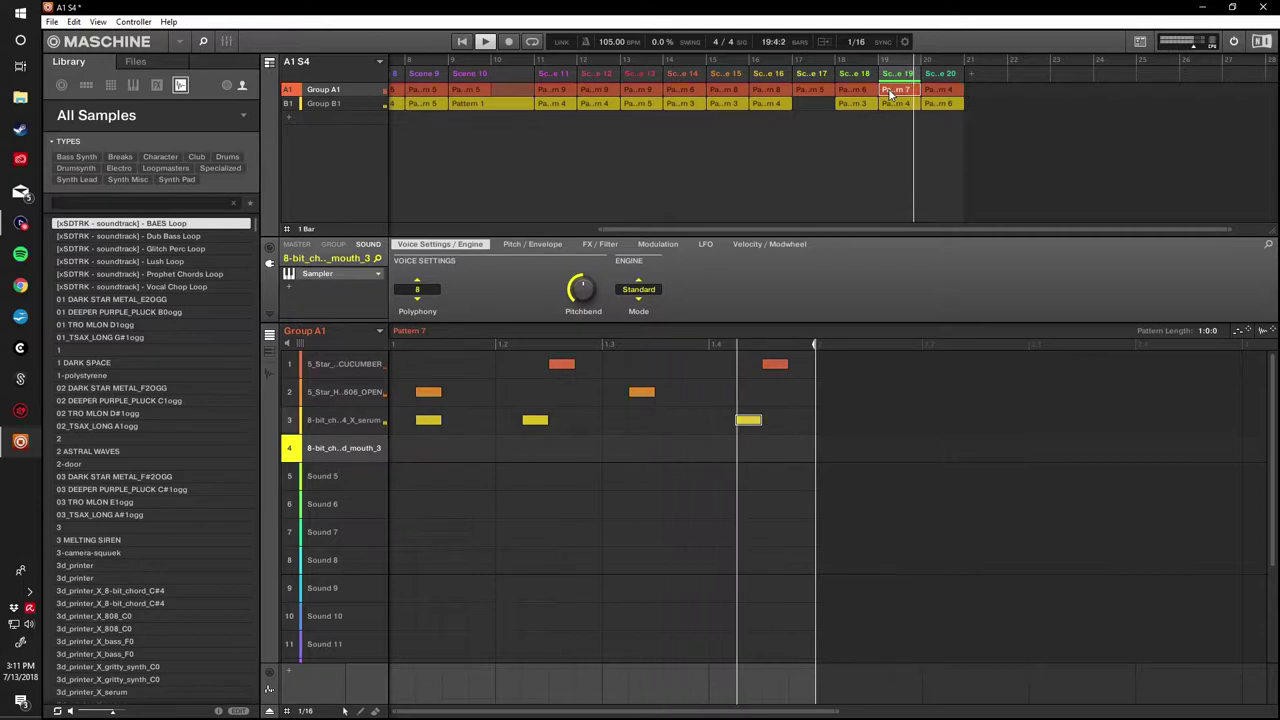
left_click(938, 91)
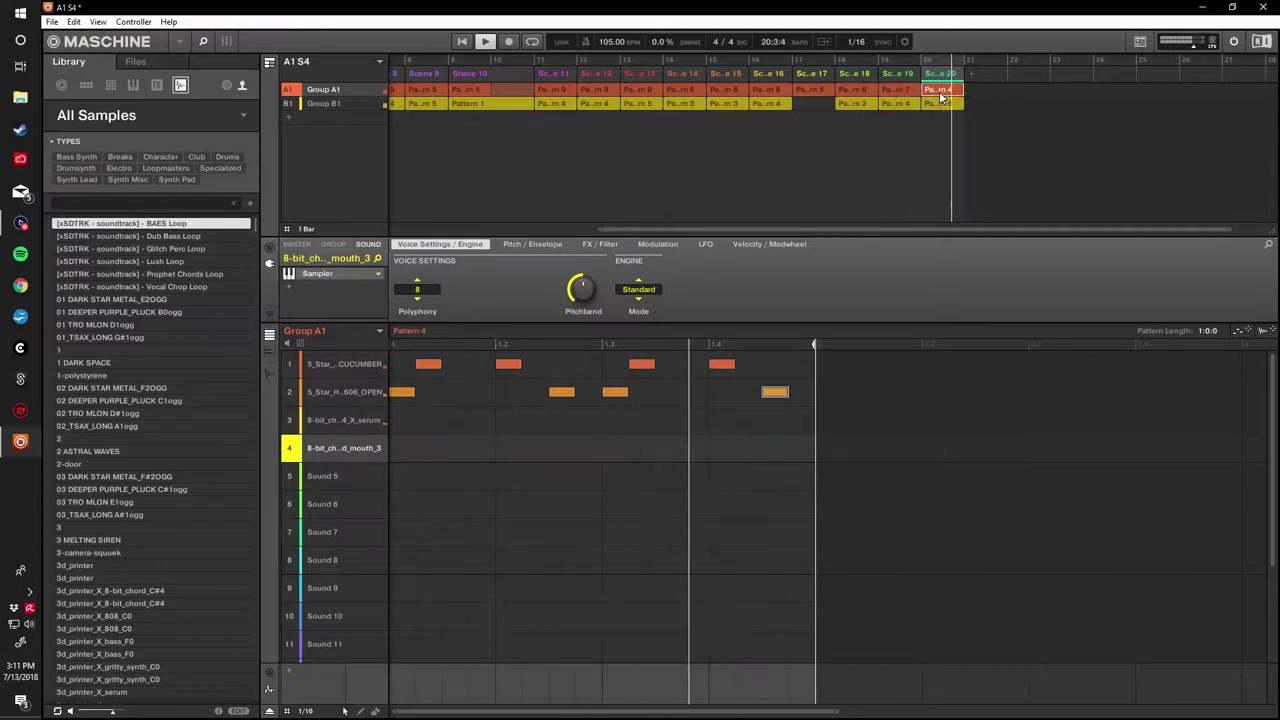
Clear the Group A1 pattern from Scene 20 and replay the transition from Scene 19.
right_click(940, 94)
mouse_move(966, 160)
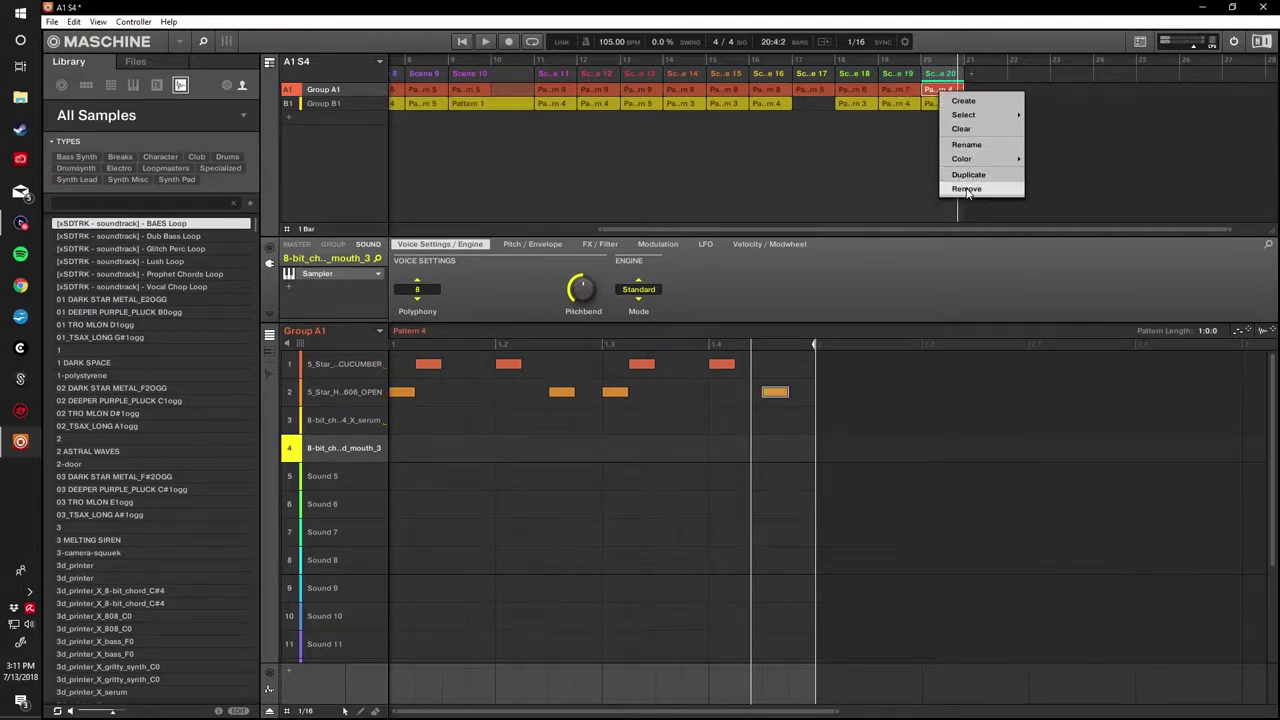
left_click(960, 129)
left_click(902, 89)
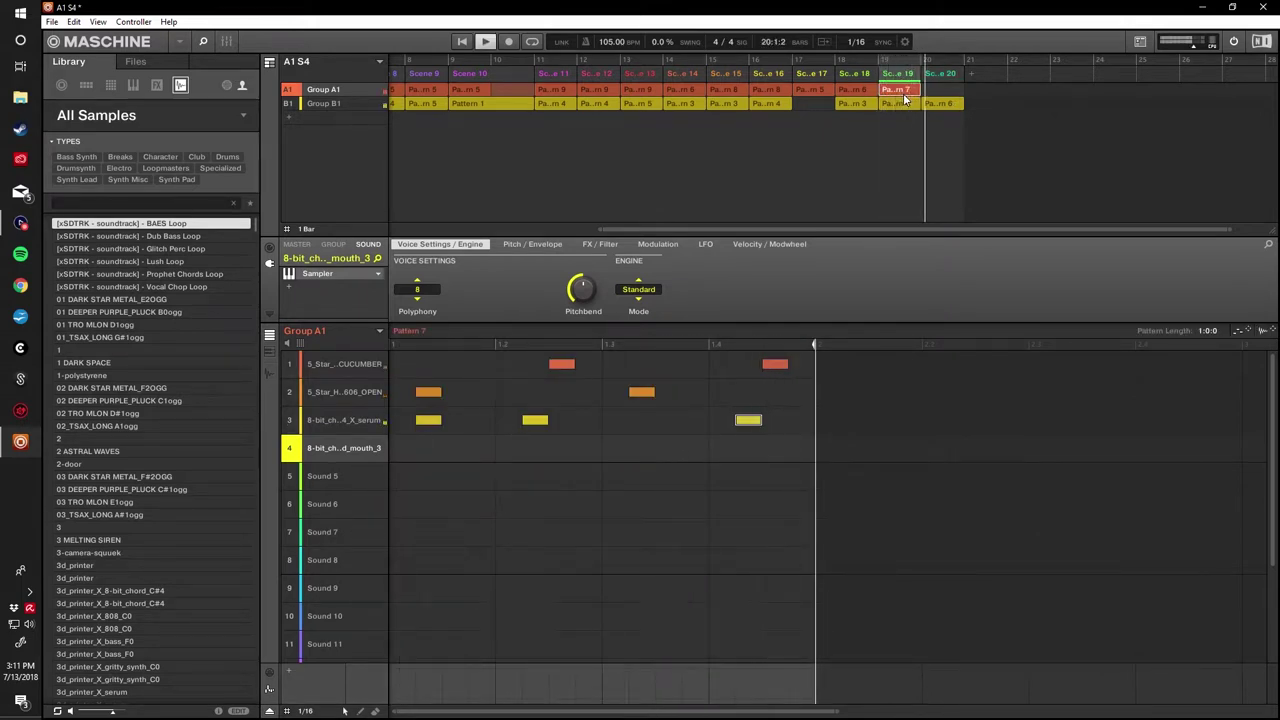
left_click(932, 106)
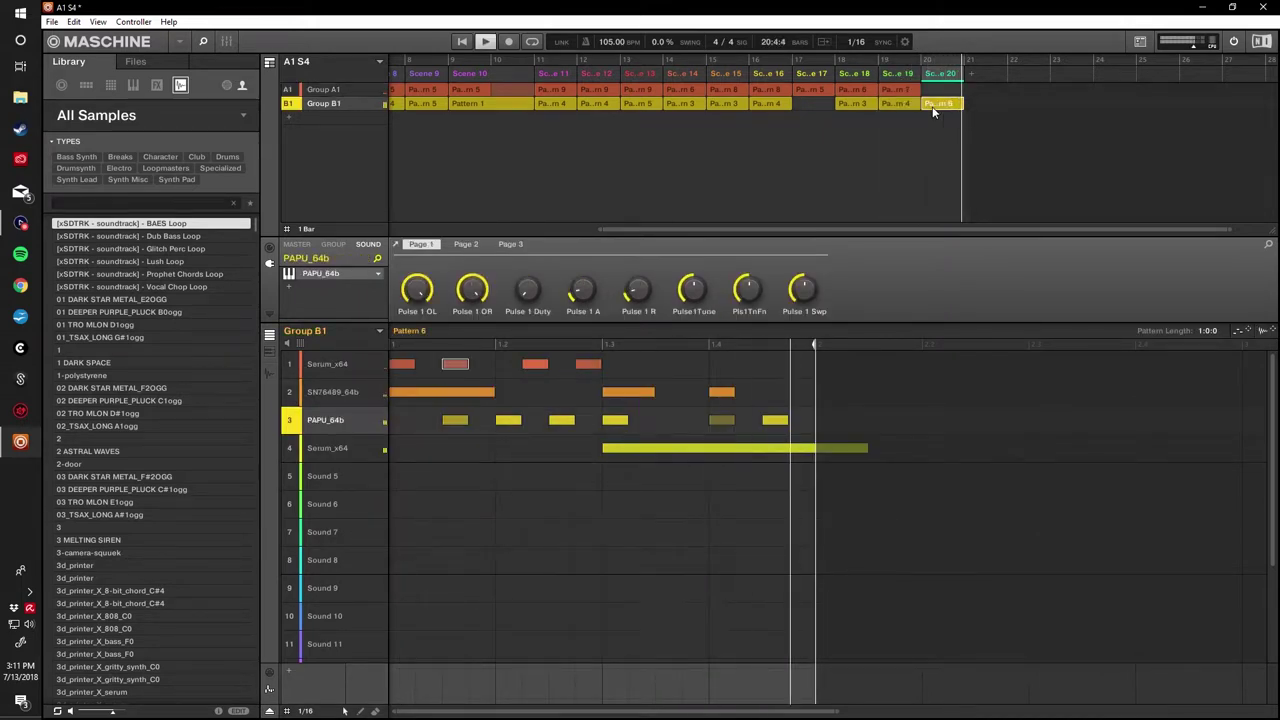
key("space")
Add a scene at bar 21 with Pattern 5 for Group B1 and play the transition from Scene 20.
left_click(971, 76)
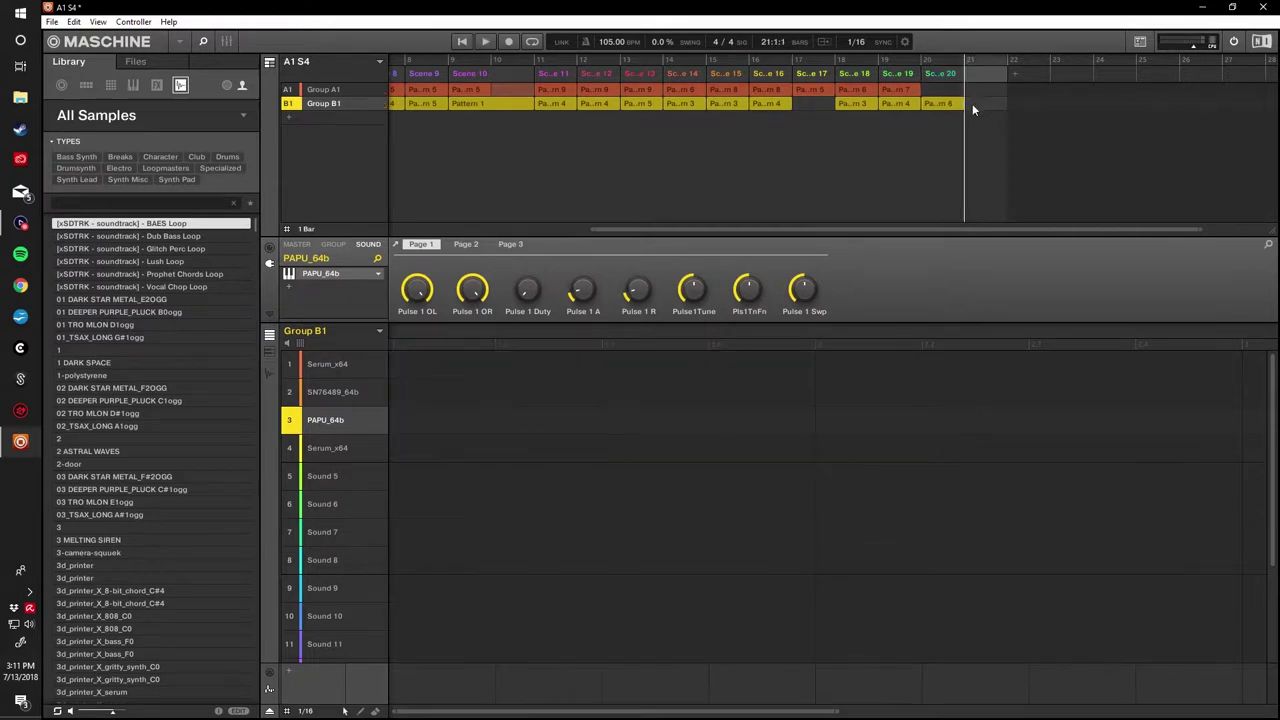
right_click(972, 103)
mouse_move(997, 127)
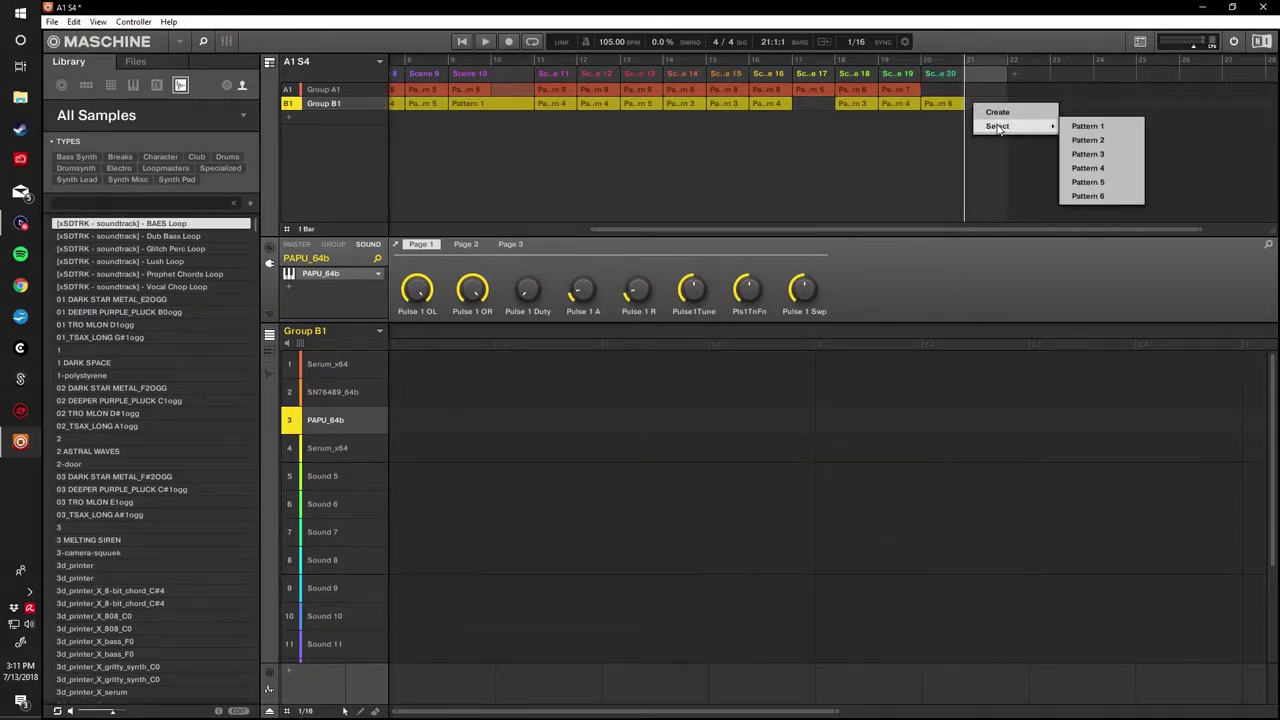
left_click(1088, 182)
key("space")
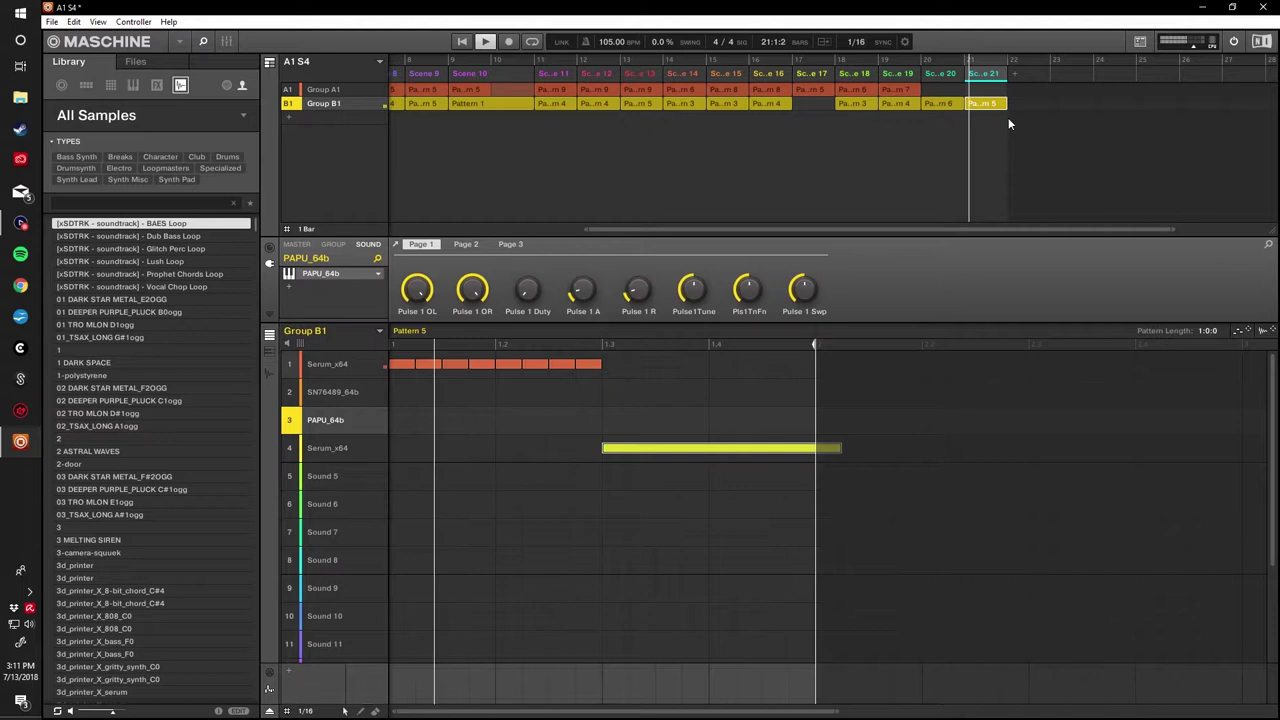
left_click(940, 78)
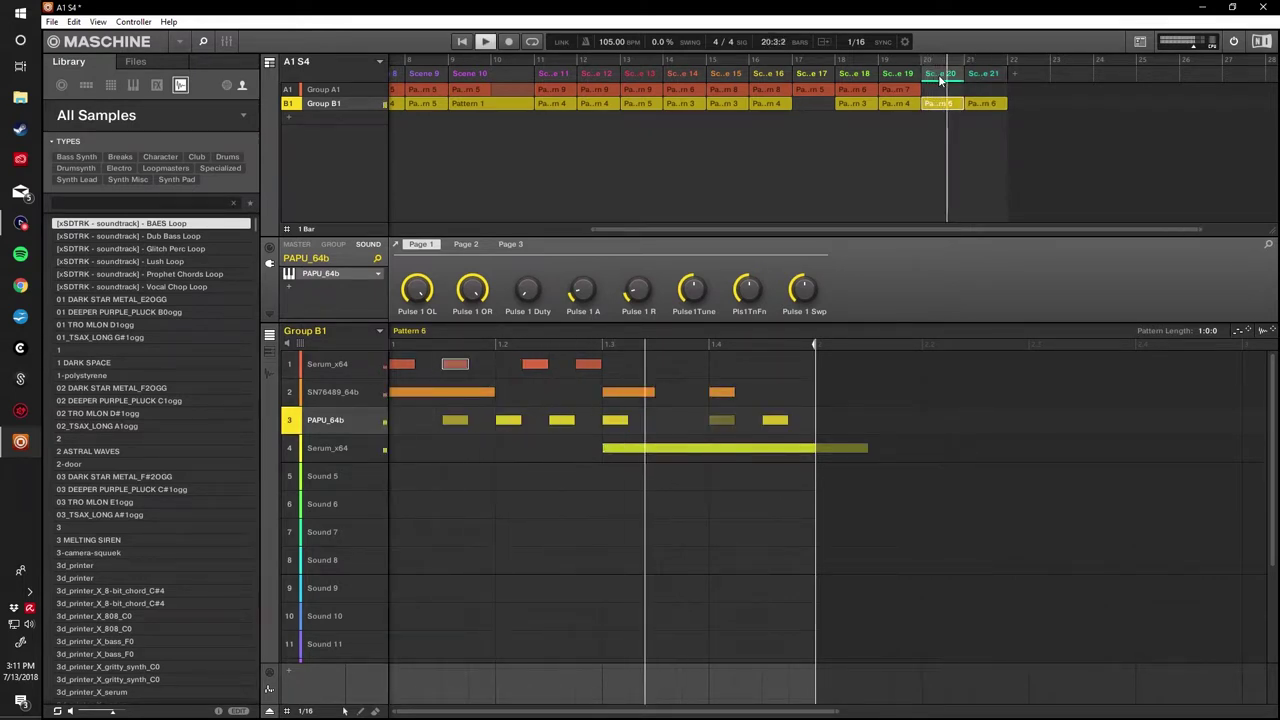
Add a scene at bar 22 with Pattern 9 for Group A1 and play the transition from Scene 21.
left_click(1014, 72)
left_click(1025, 90)
mouse_move(1048, 108)
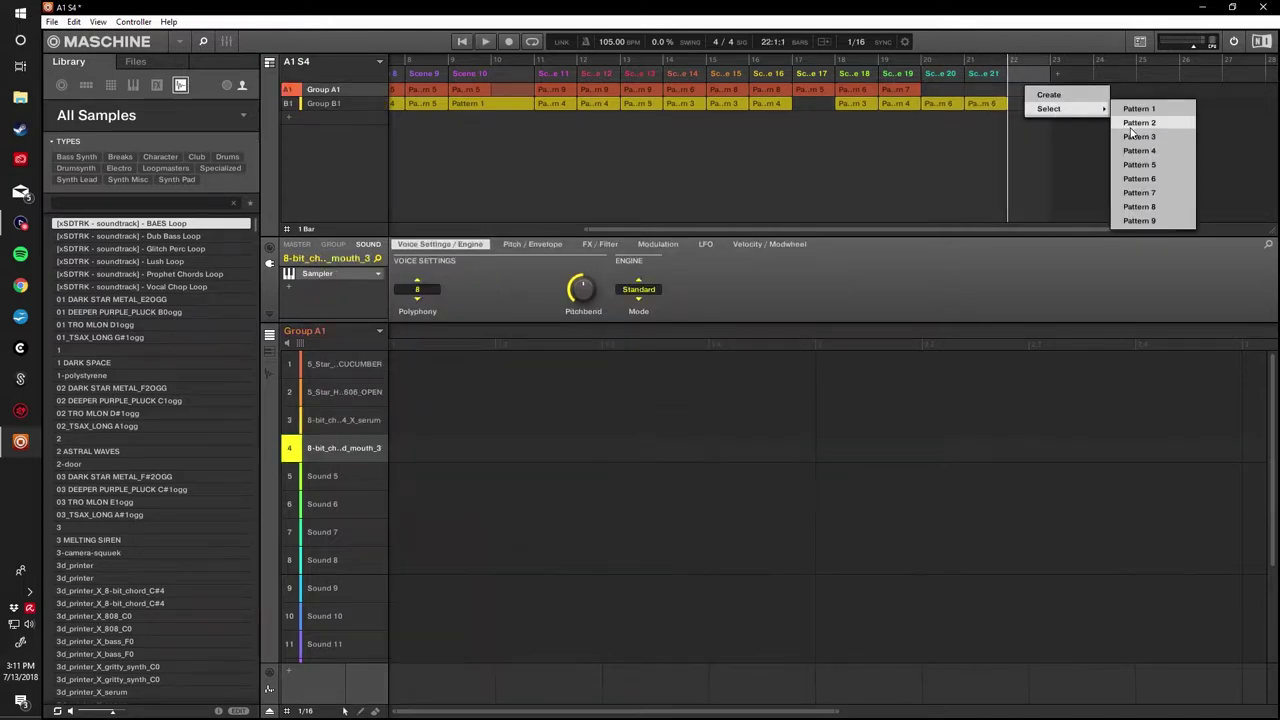
left_click(1128, 223)
key("space")
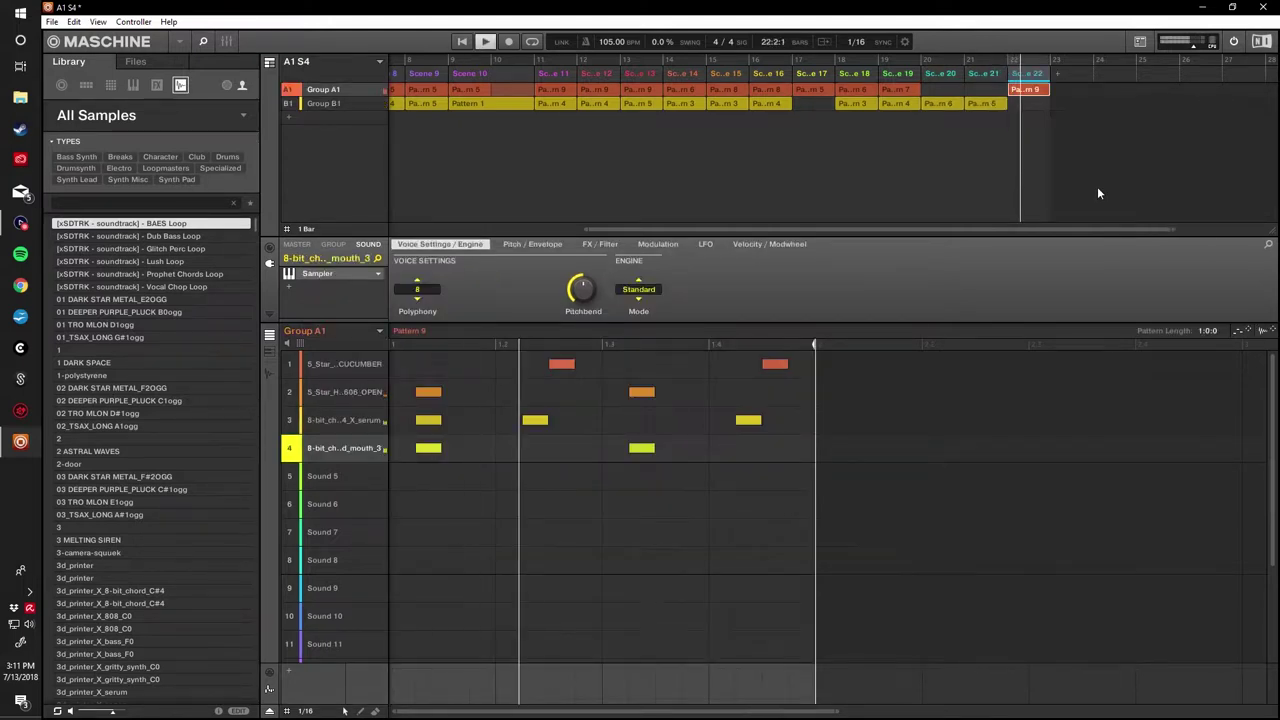
left_click(983, 75)
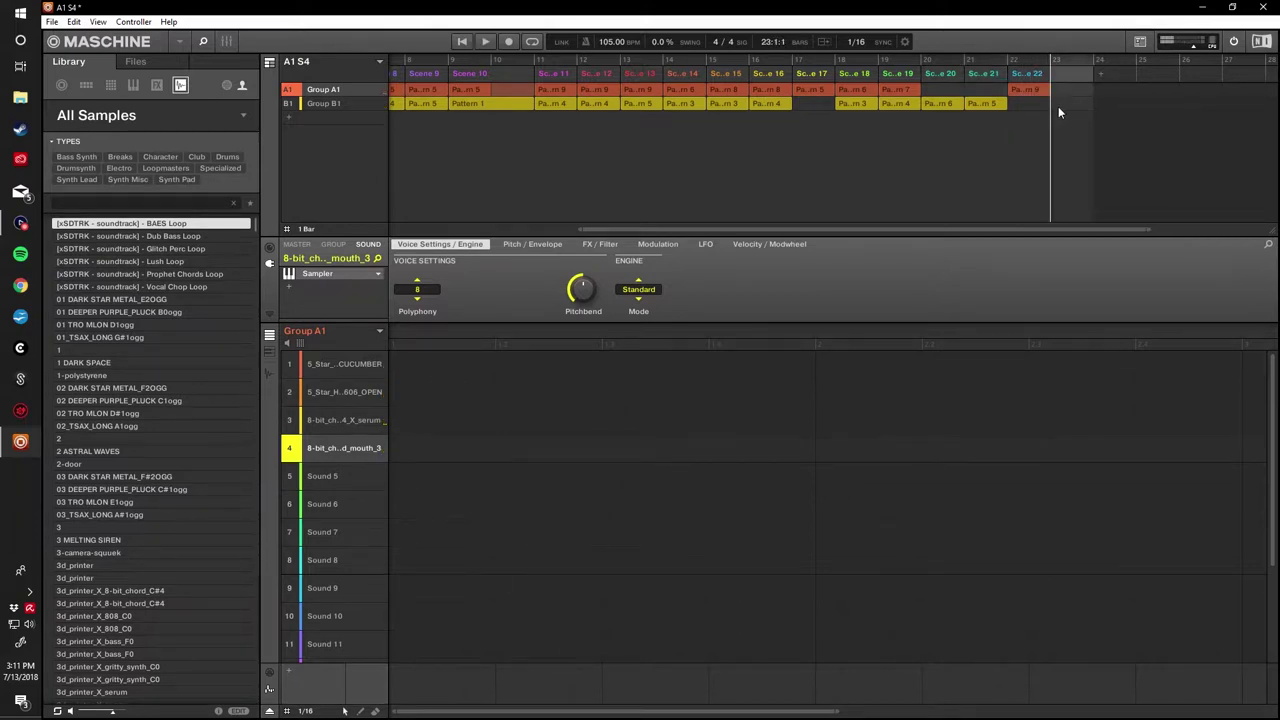
Assign Pattern 5 to Group B1 in the new scene at bar 23 and play it.
left_click(1058, 106)
left_click(1150, 185)
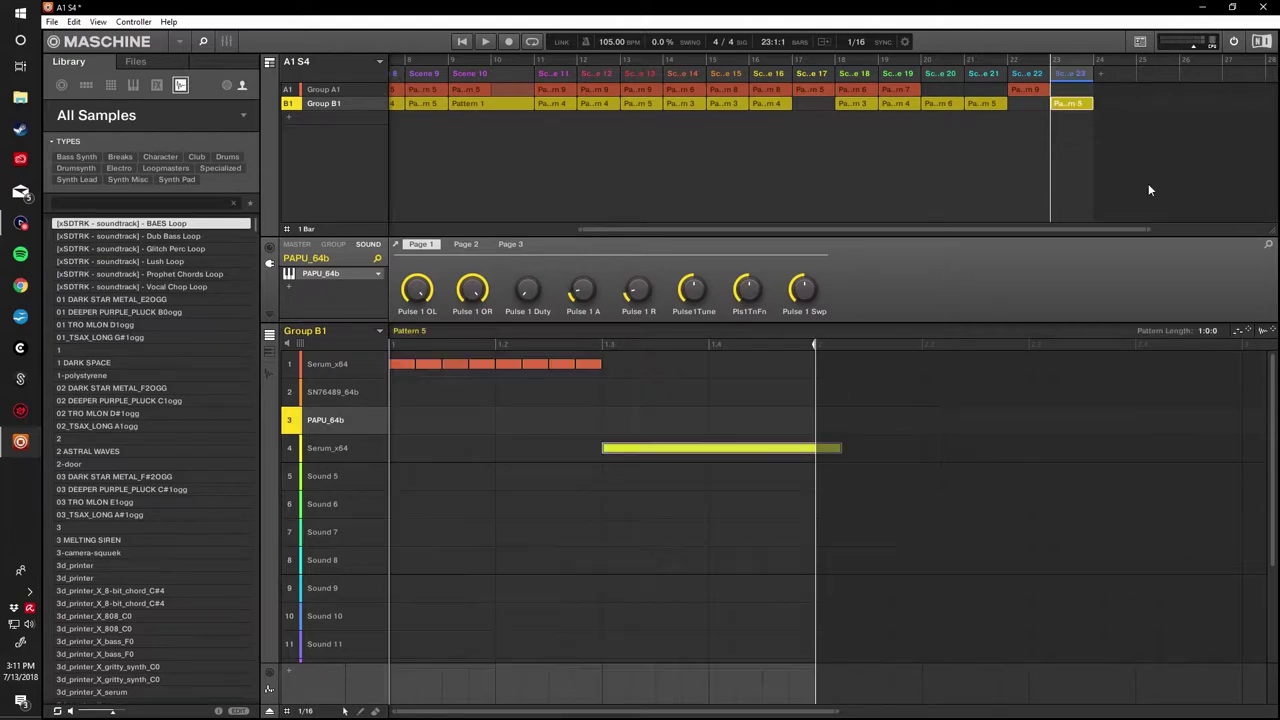
key("space")
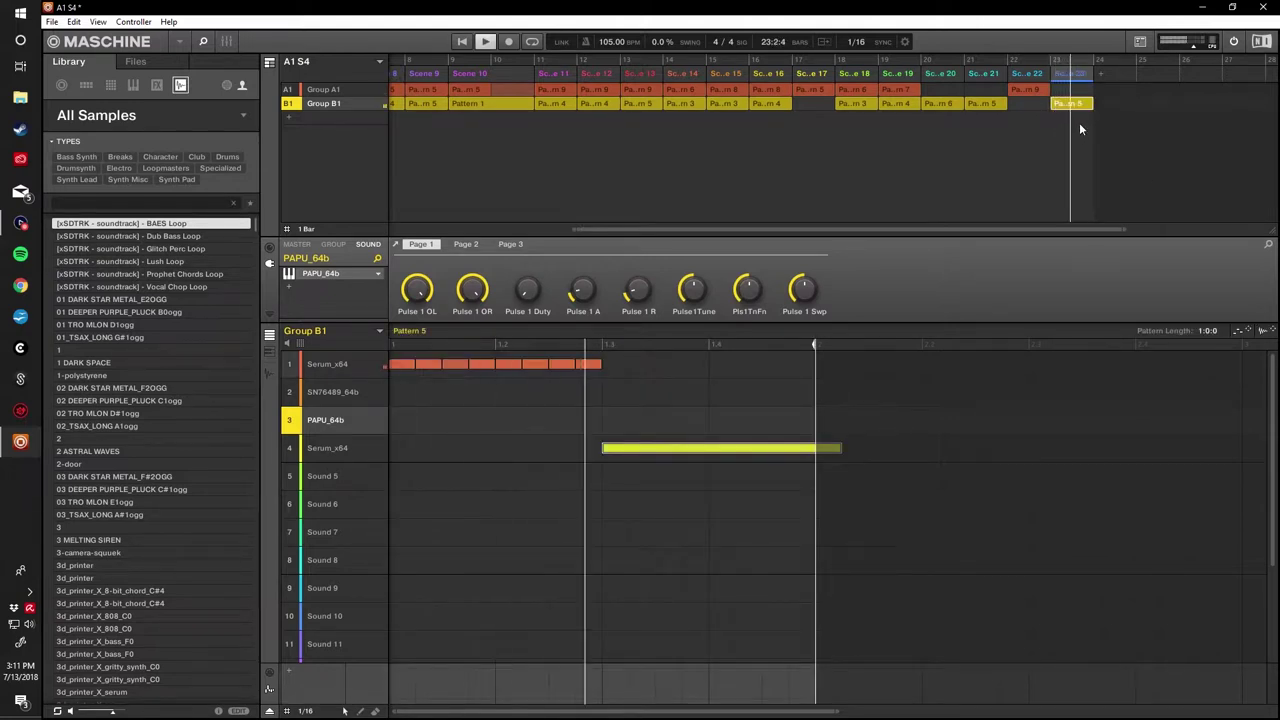
Compare the Group B1 patterns in Scenes 20 and 21, and play the arrangement from Scene 21.
left_click(954, 92)
left_click(942, 105)
left_click(982, 105)
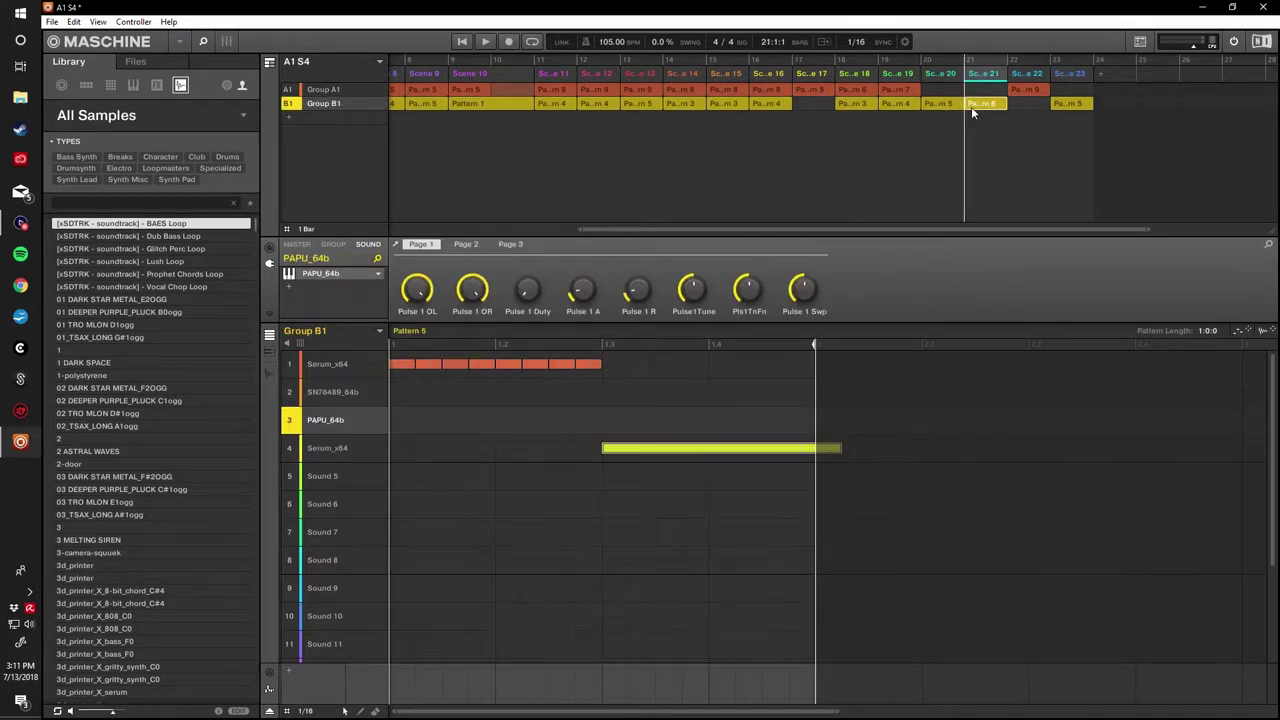
left_click(912, 107)
left_click(986, 108)
key("space")
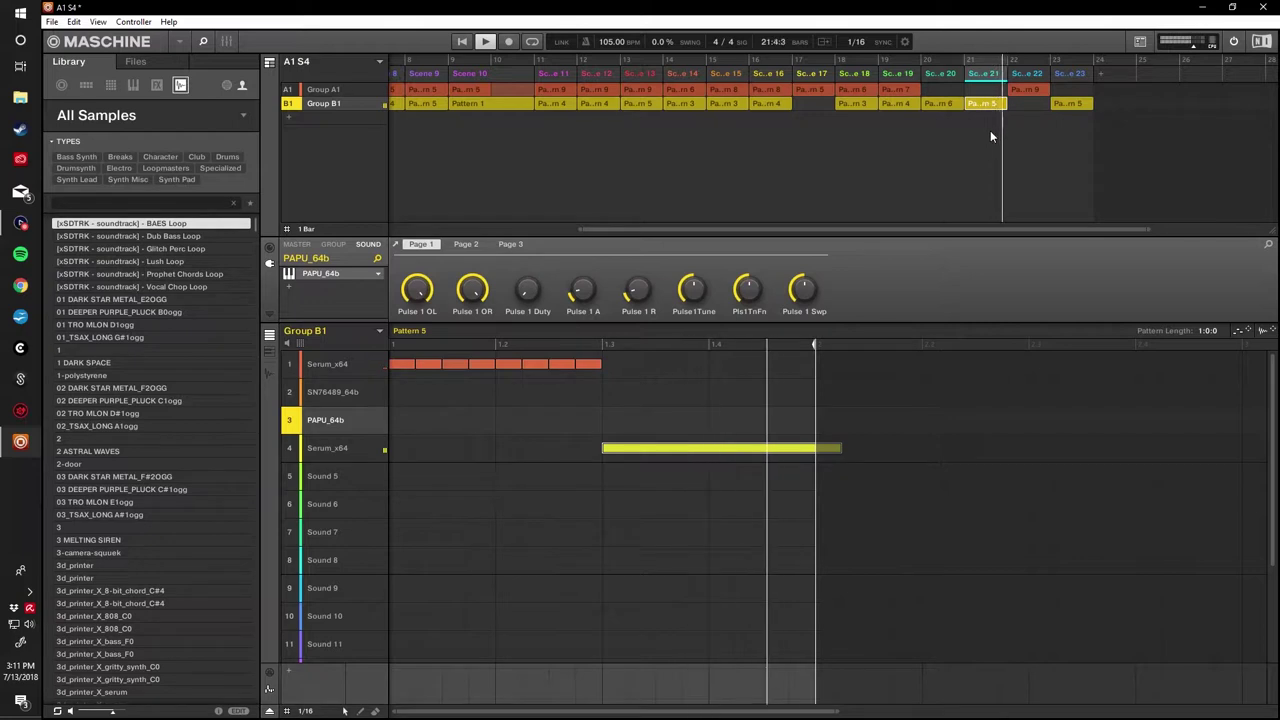
Duplicate Scene 22, move the copy to bar 24 after Scene 23, and play it.
left_click(1020, 90)
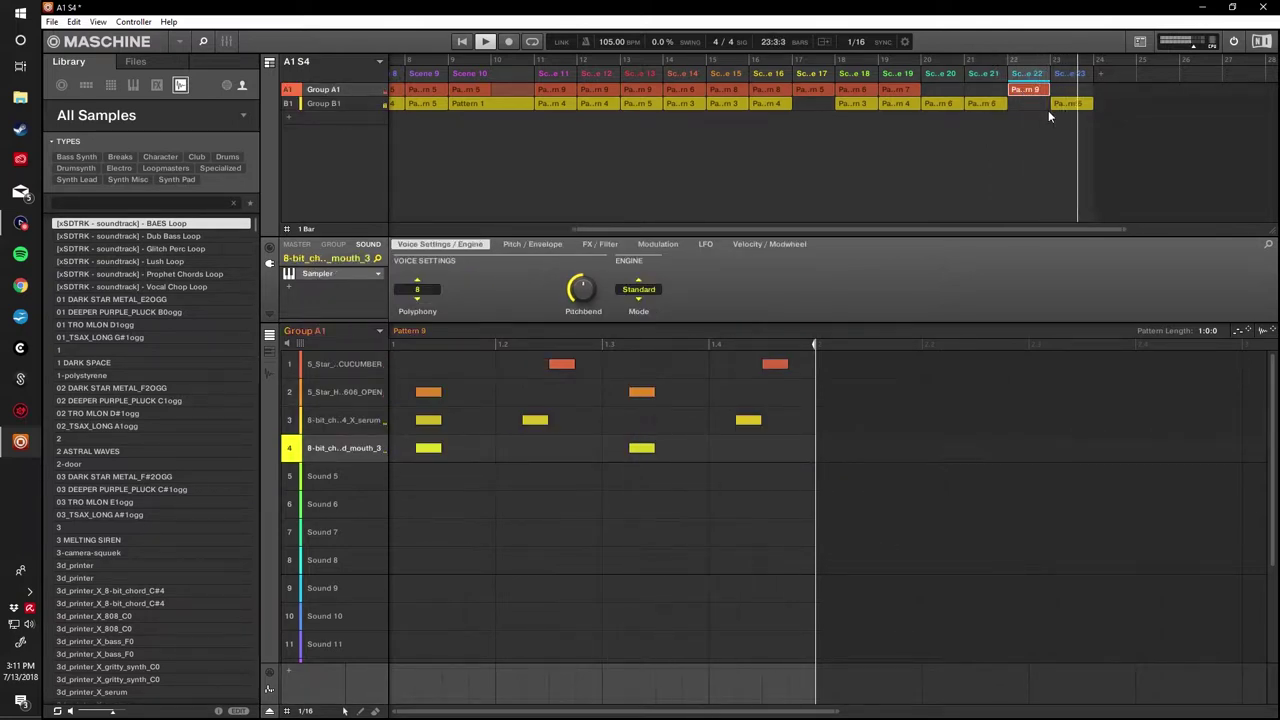
right_click(1036, 79)
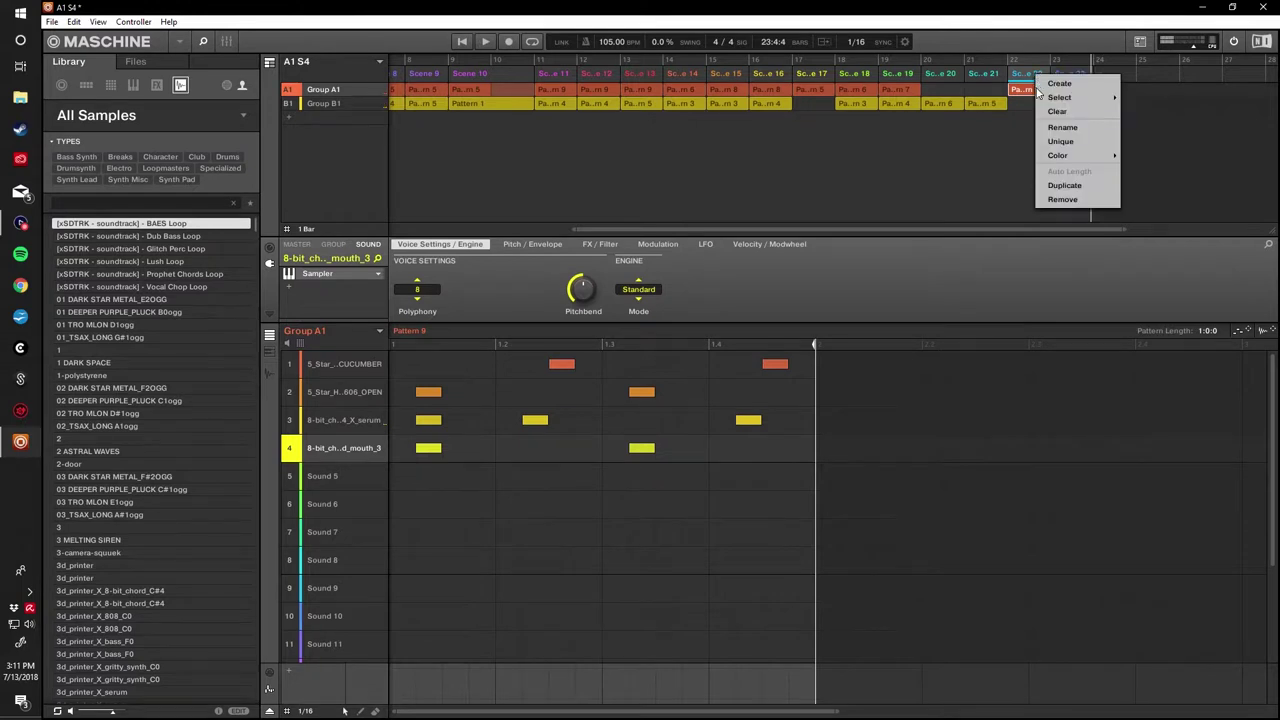
left_click(1066, 185)
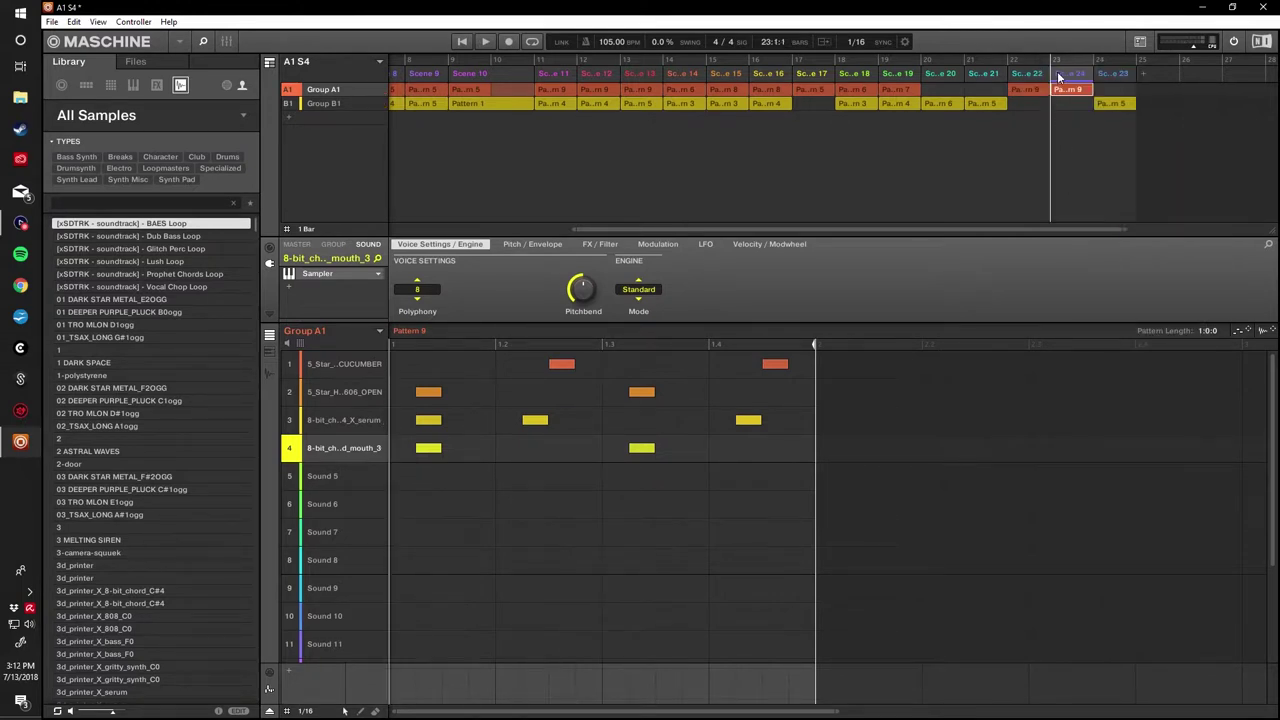
left_click_drag(1138, 88, 1138, 90)
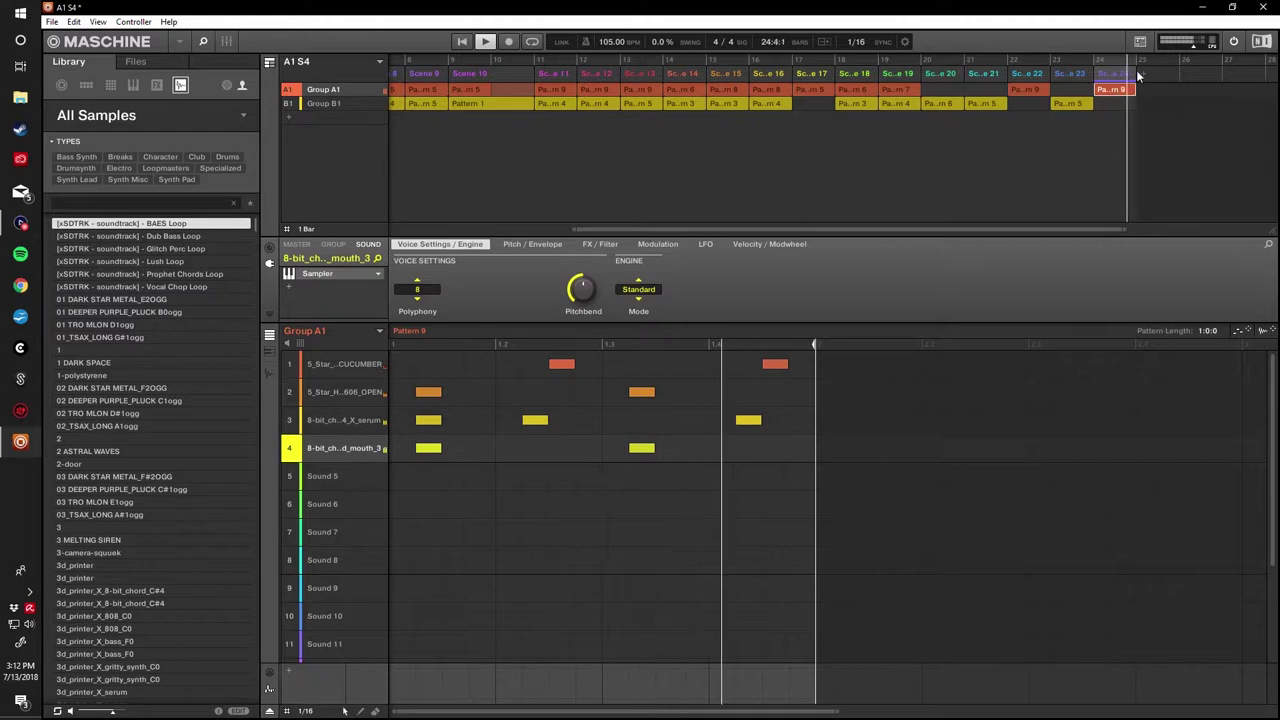
right_click(1156, 75)
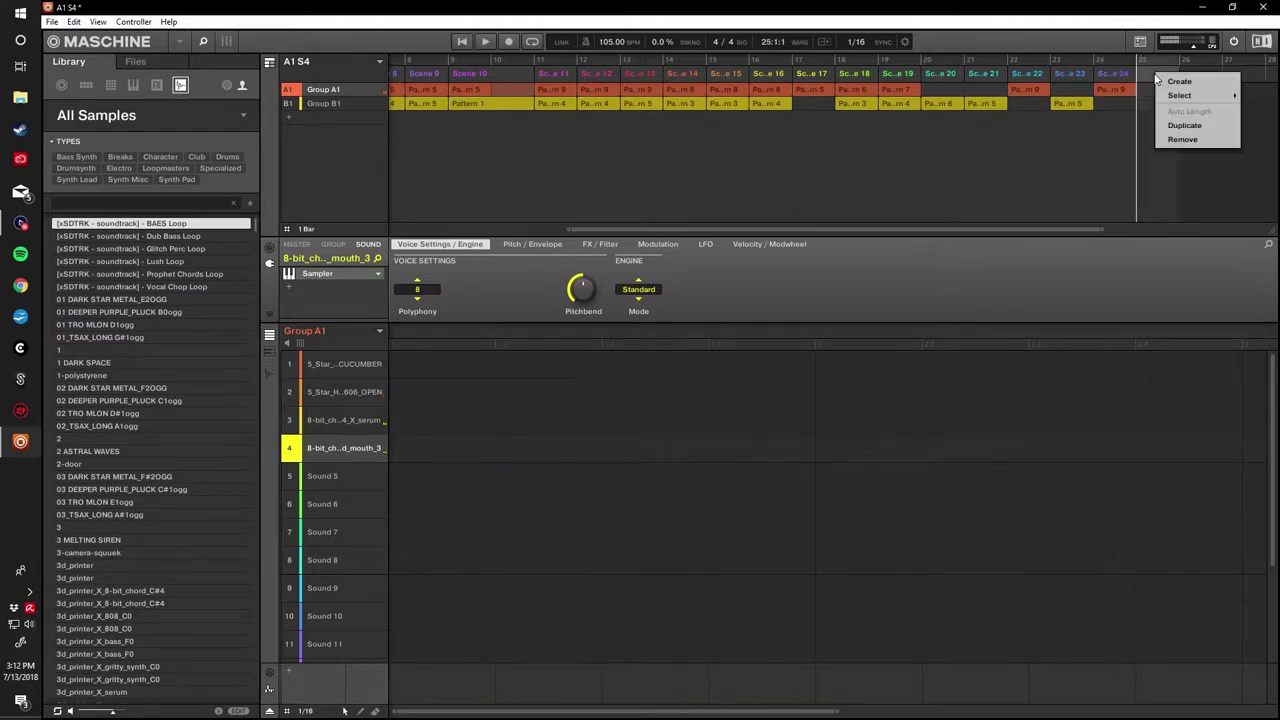
left_click(1168, 125)
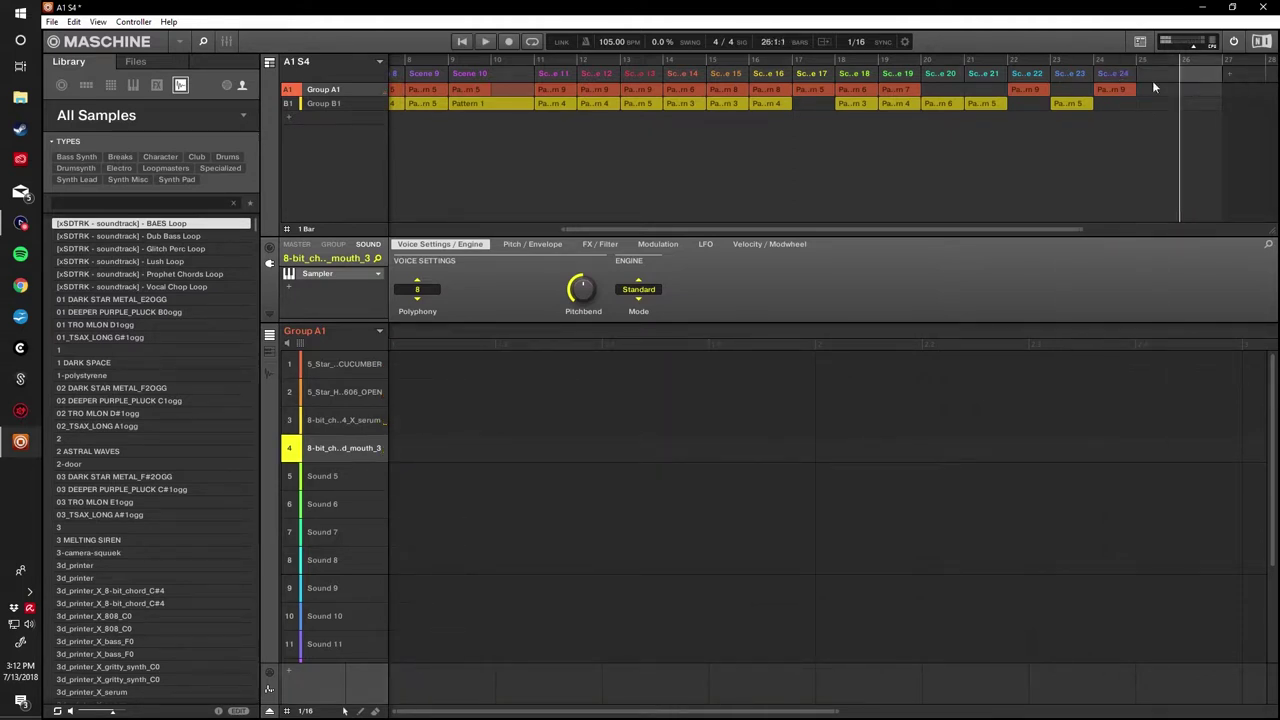
right_click(1152, 80)
left_click(1170, 148)
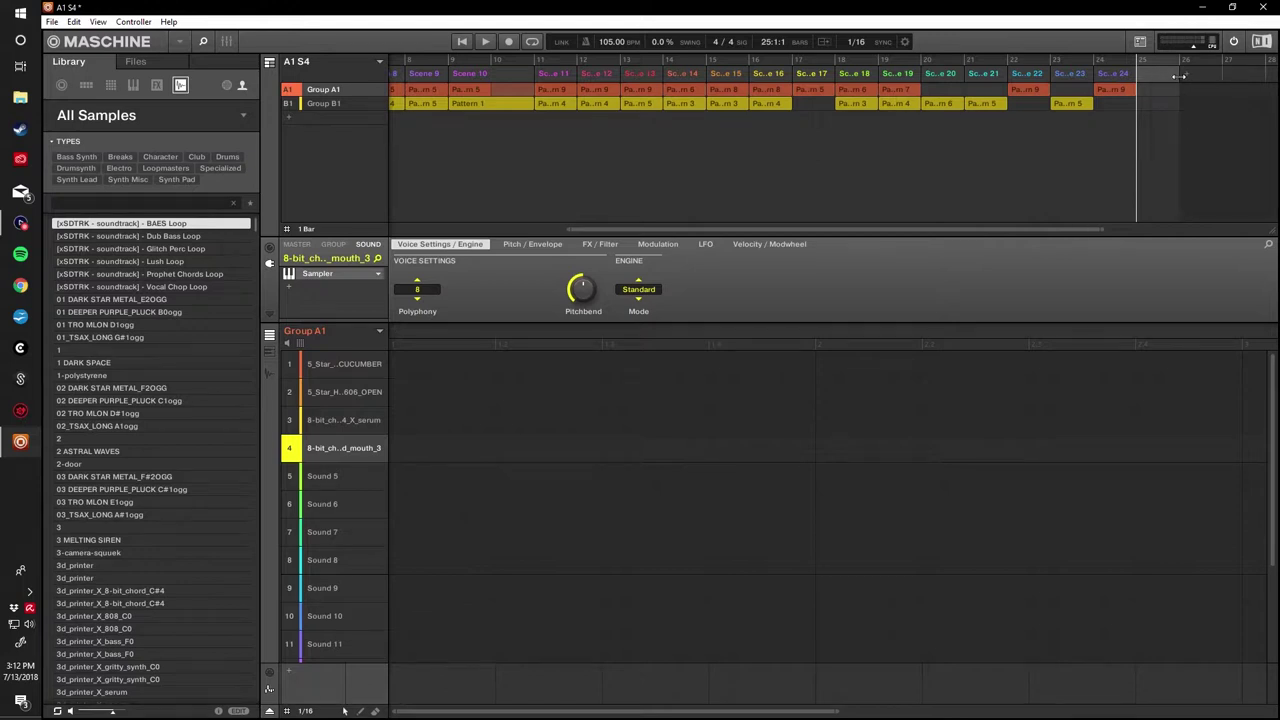
right_click(1152, 76)
left_click(1165, 143)
Duplicate Scene 24 into bar 25, assign Pattern 4 to Group B1 in the copy, and play it.
right_click(1119, 74)
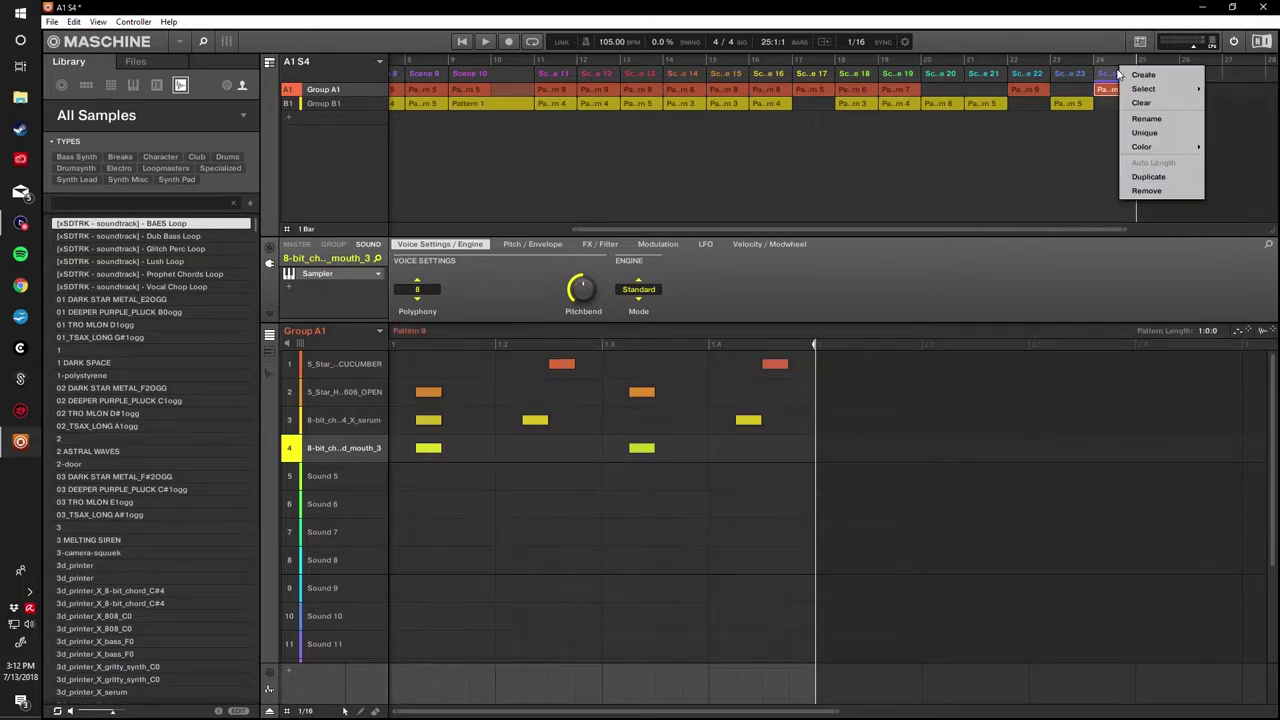
left_click(1148, 176)
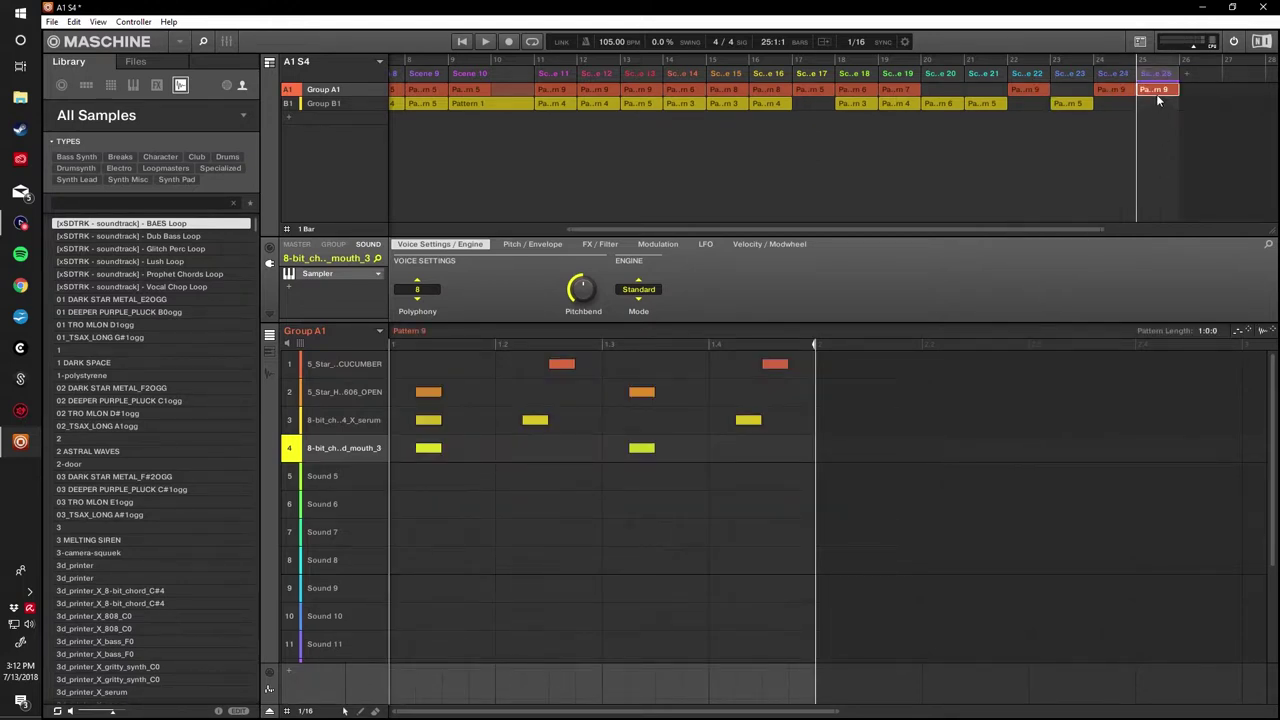
right_click(1156, 103)
mouse_move(1168, 127)
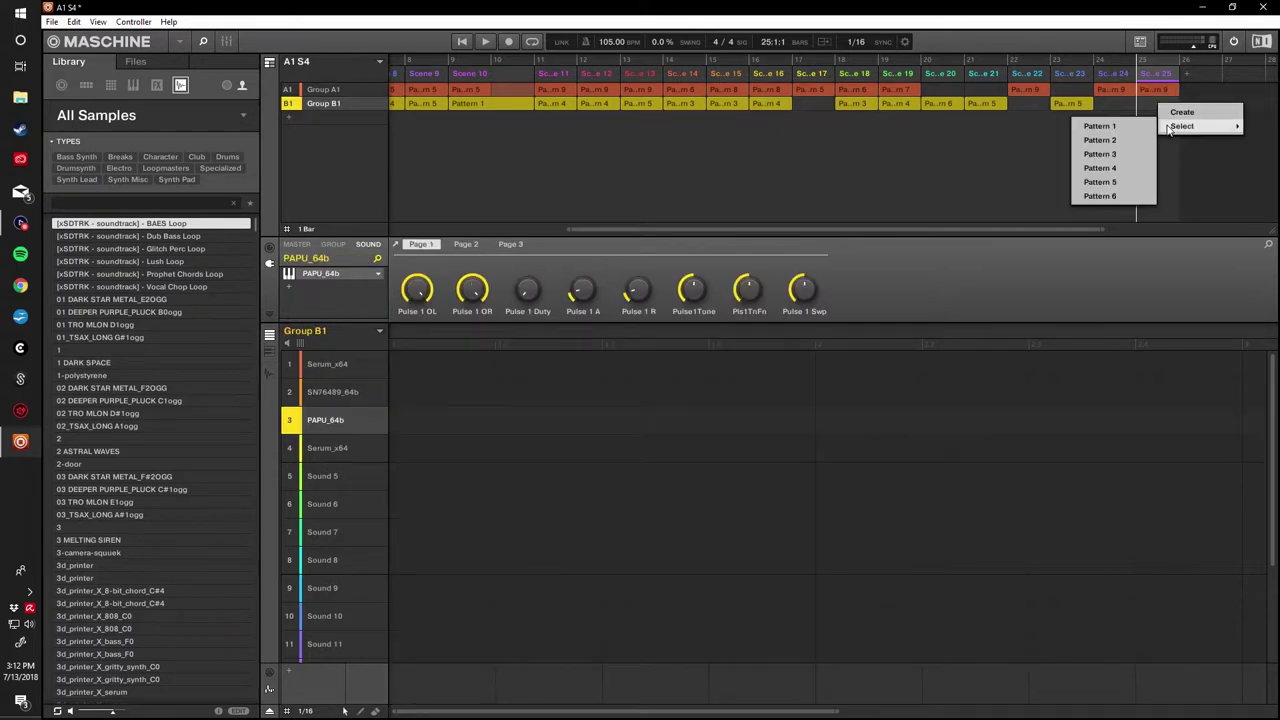
left_click(1114, 170)
key("space")
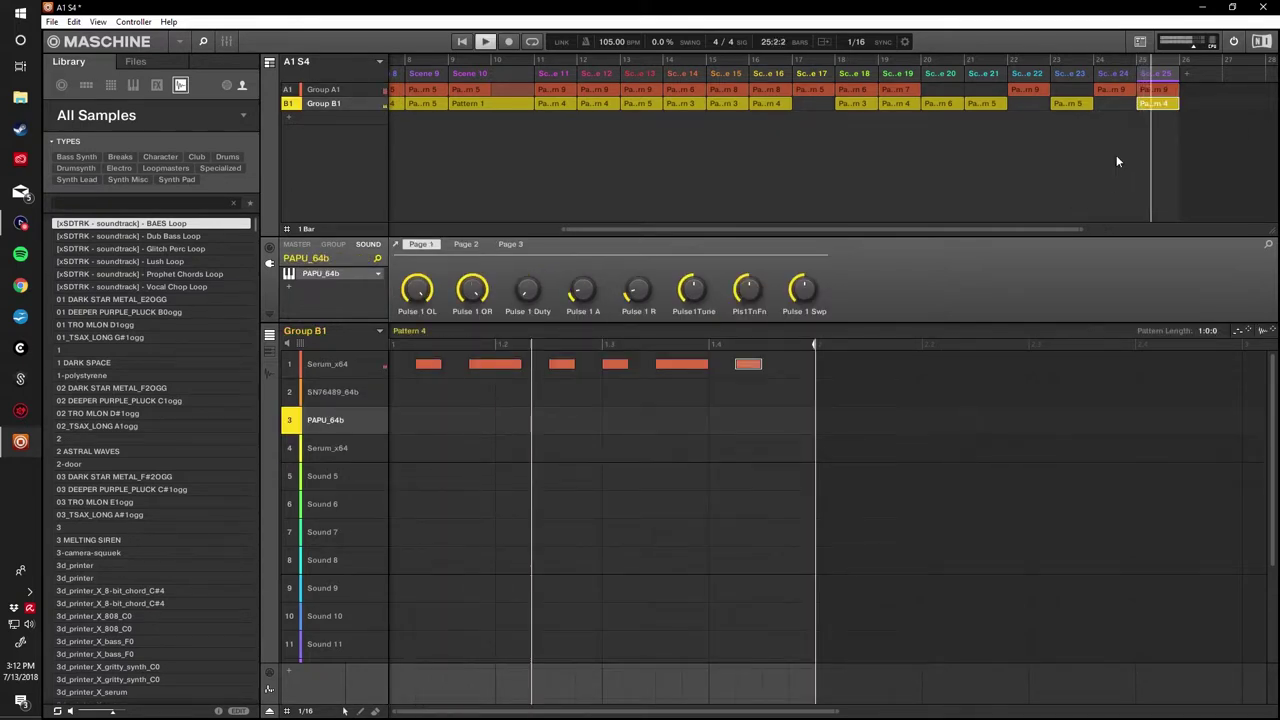
Duplicate Scene 25 into bar 26, switch Group A1 in the copy to Pattern 5, and play the transition from Scene 25.
right_click(1180, 72)
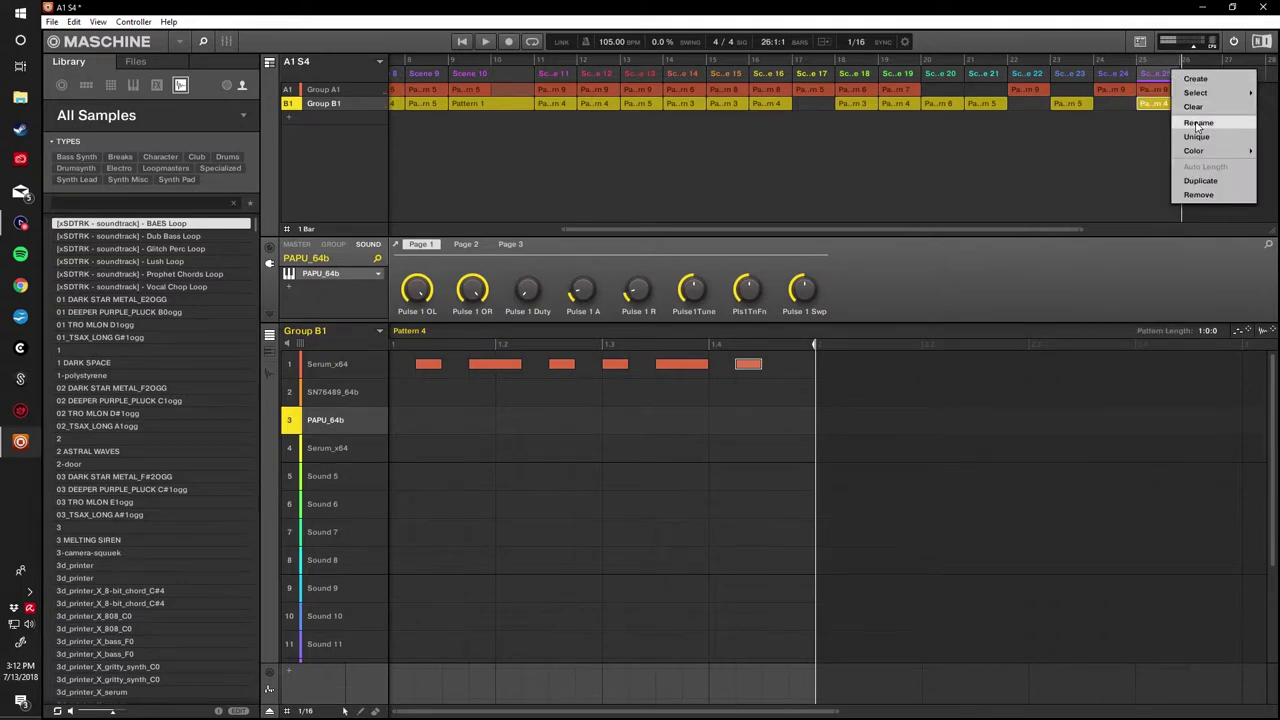
left_click(1197, 122)
left_click(1168, 94)
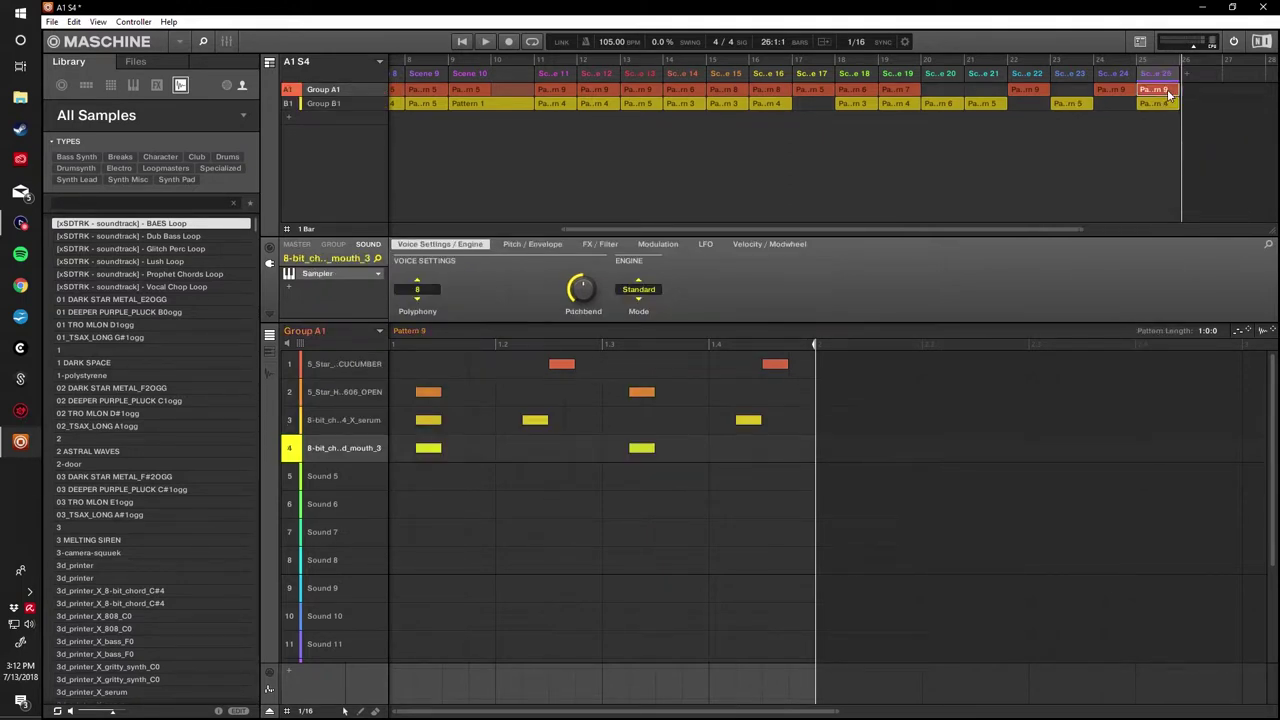
right_click(1165, 77)
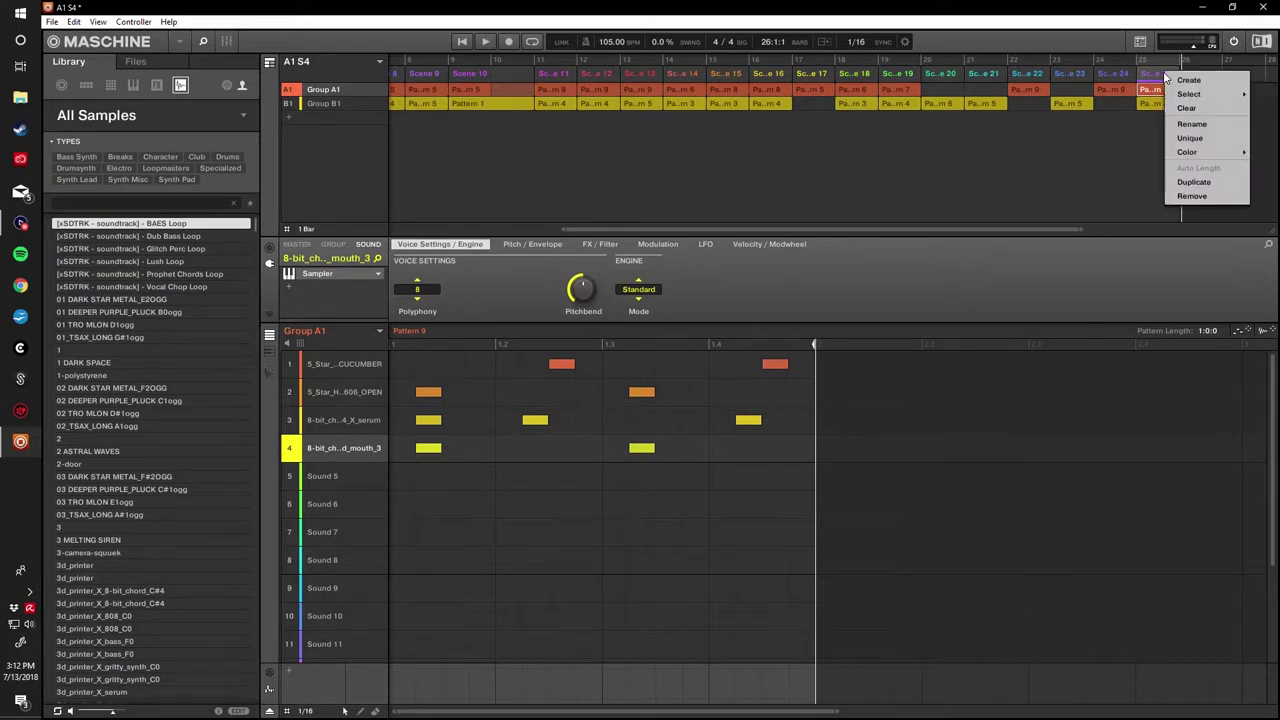
left_click(1188, 180)
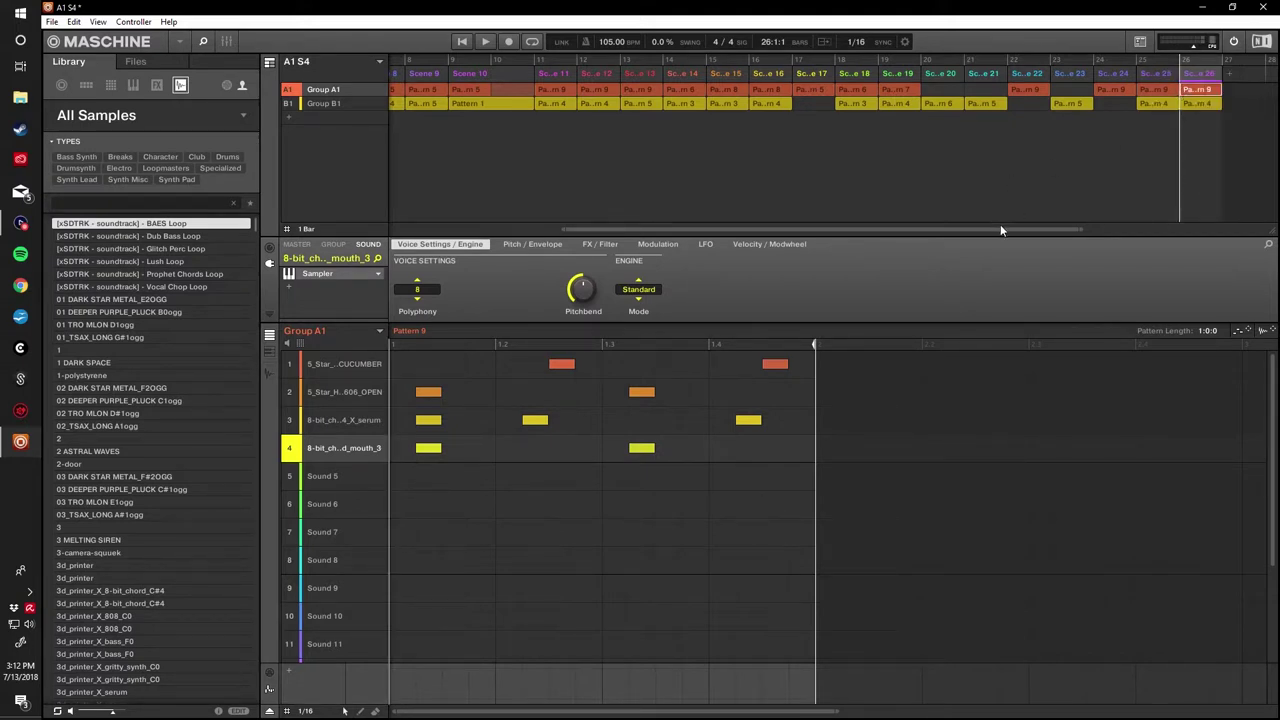
left_click_drag(1000, 230, 1187, 230)
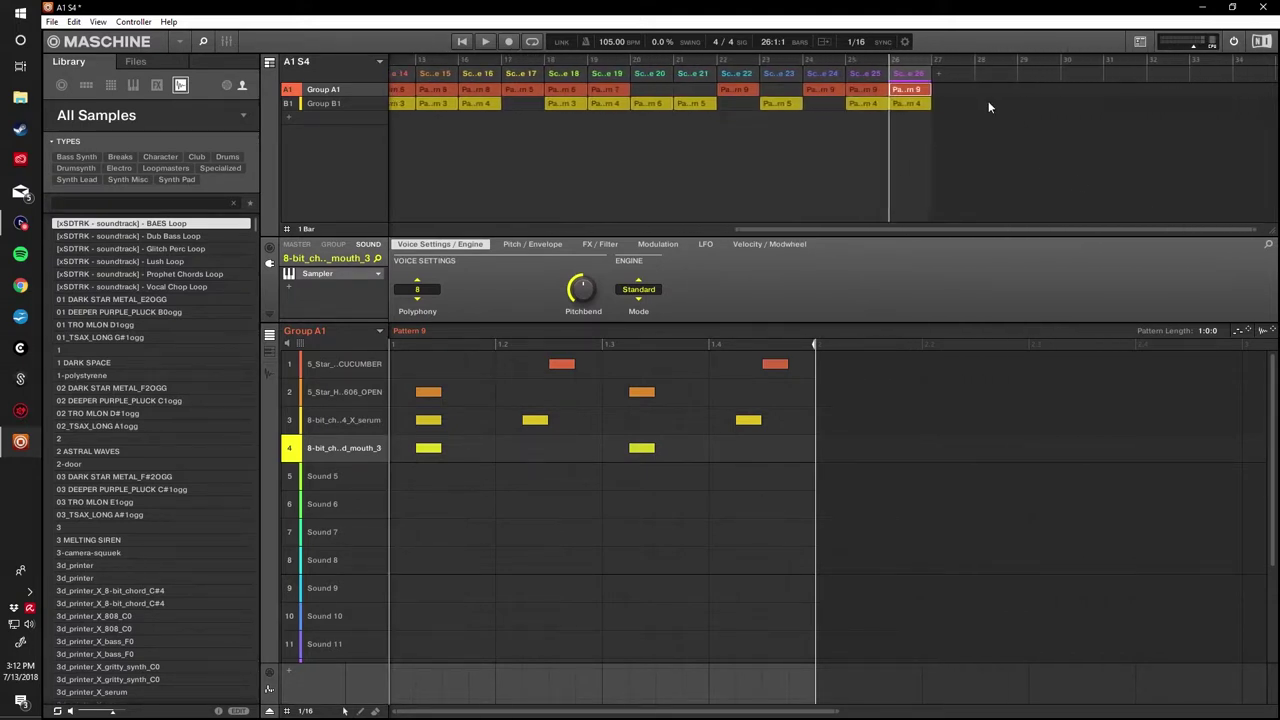
right_click(925, 89)
mouse_move(955, 106)
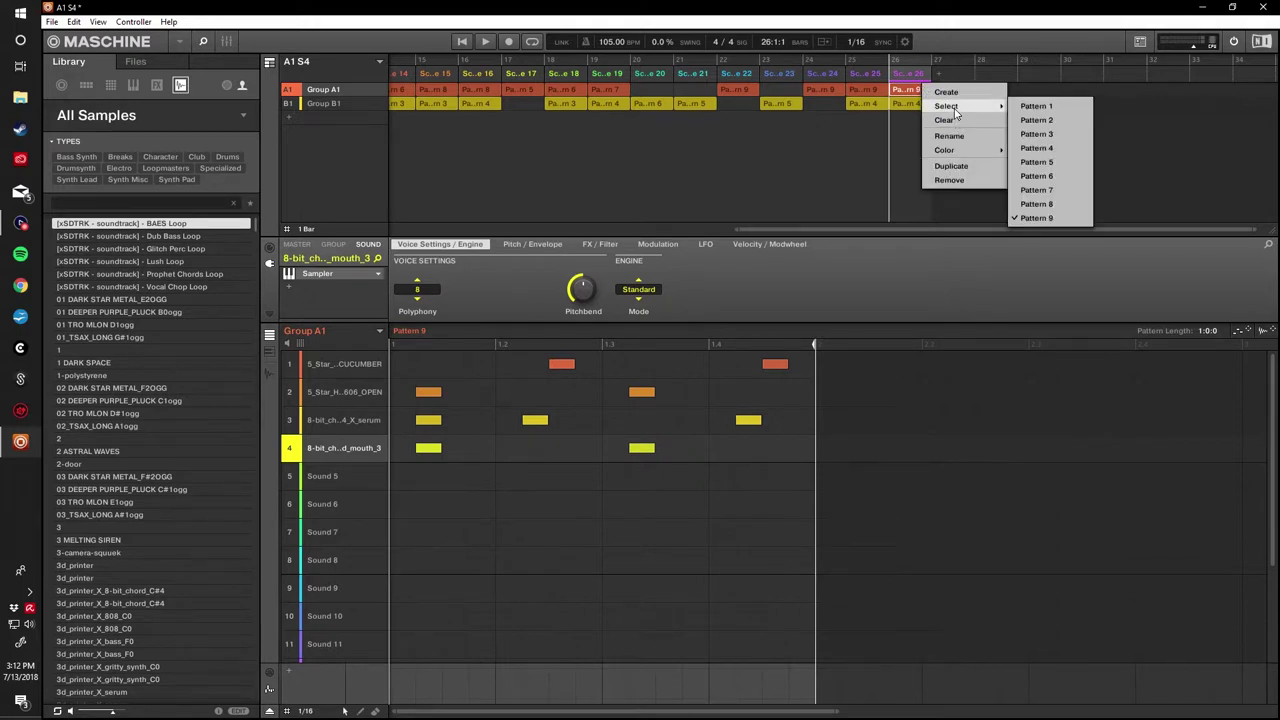
left_click(1040, 162)
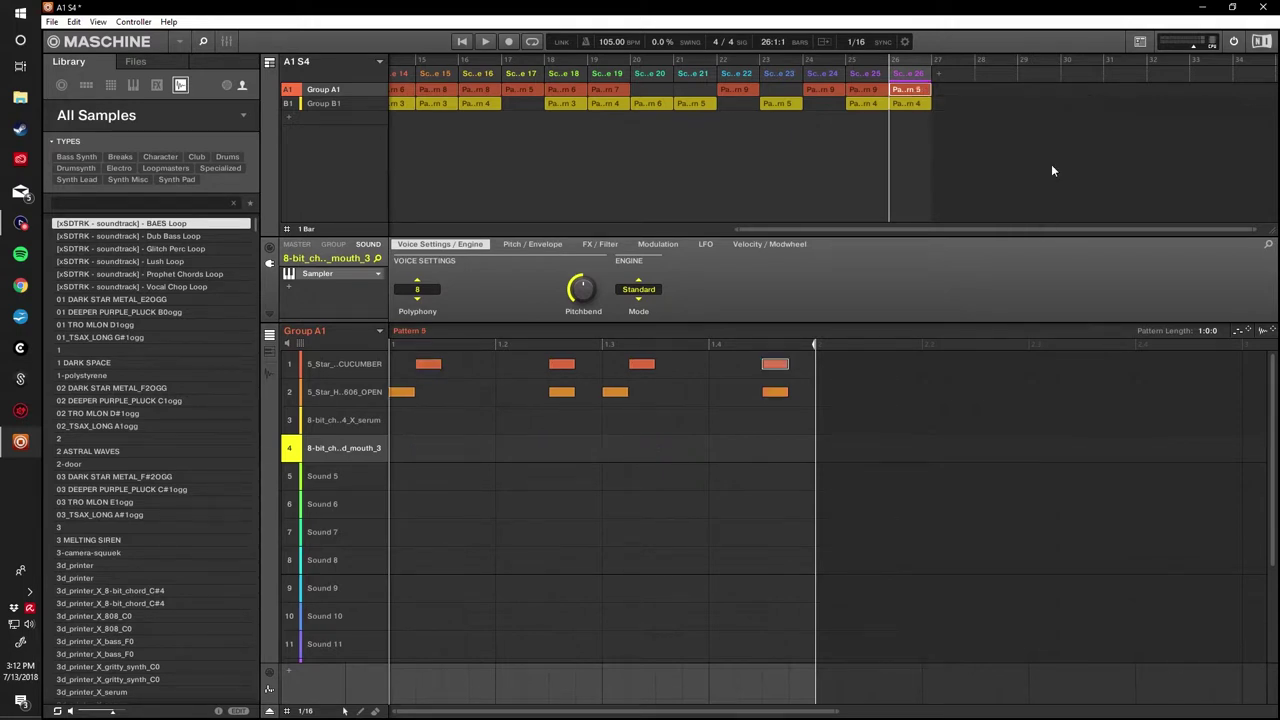
key("space")
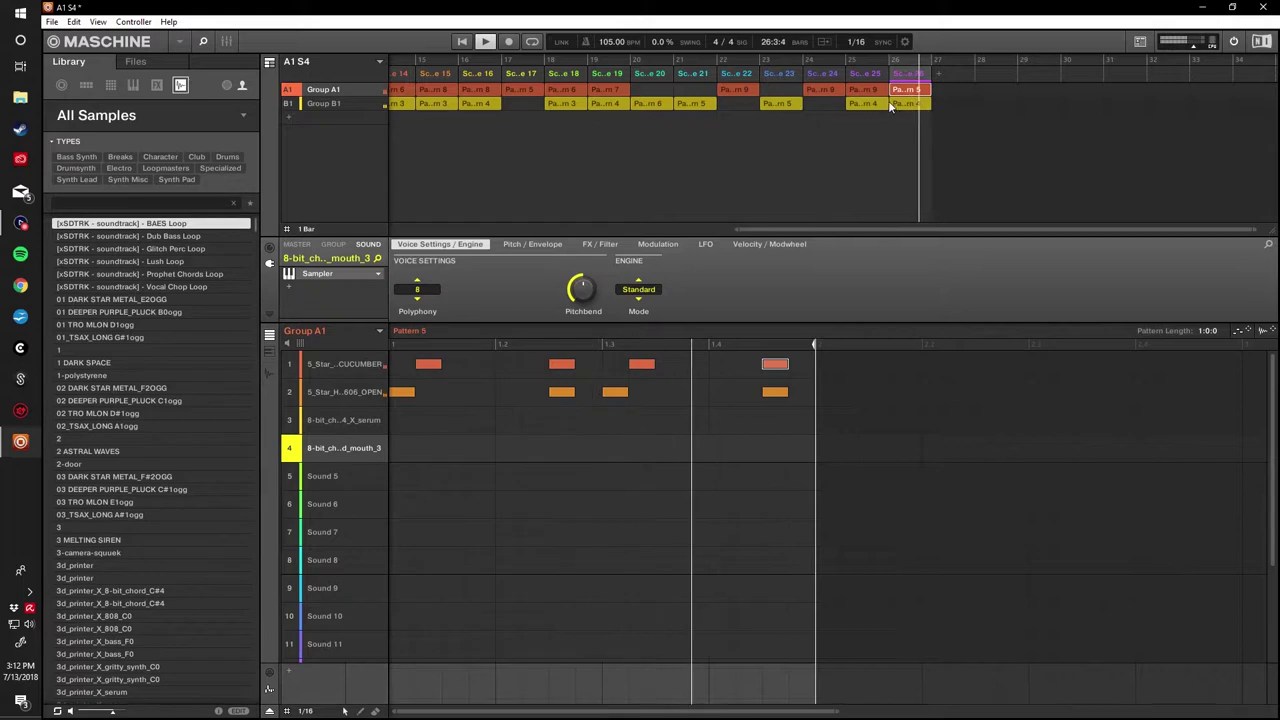
left_click(858, 76)
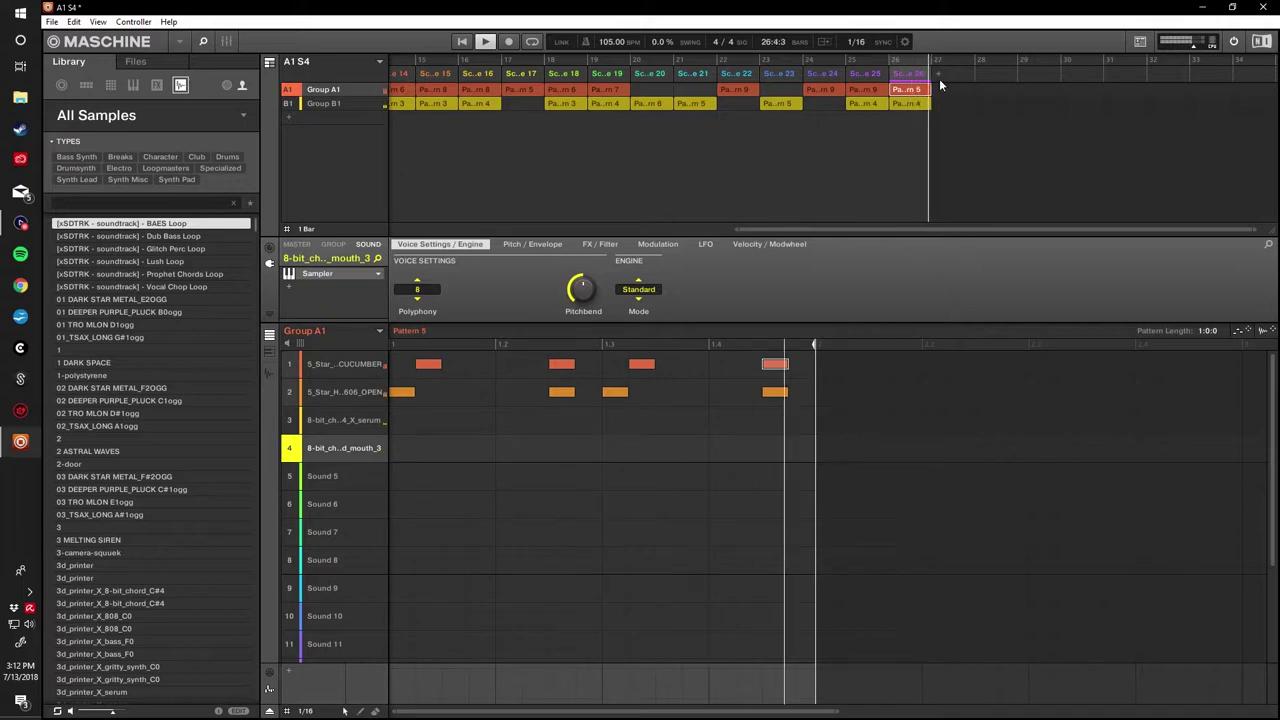
Duplicate Scene 26 into bar 27, switch Group B1 in the copy to Pattern 3, and play the arrangement from Scene 25.
right_click(909, 78)
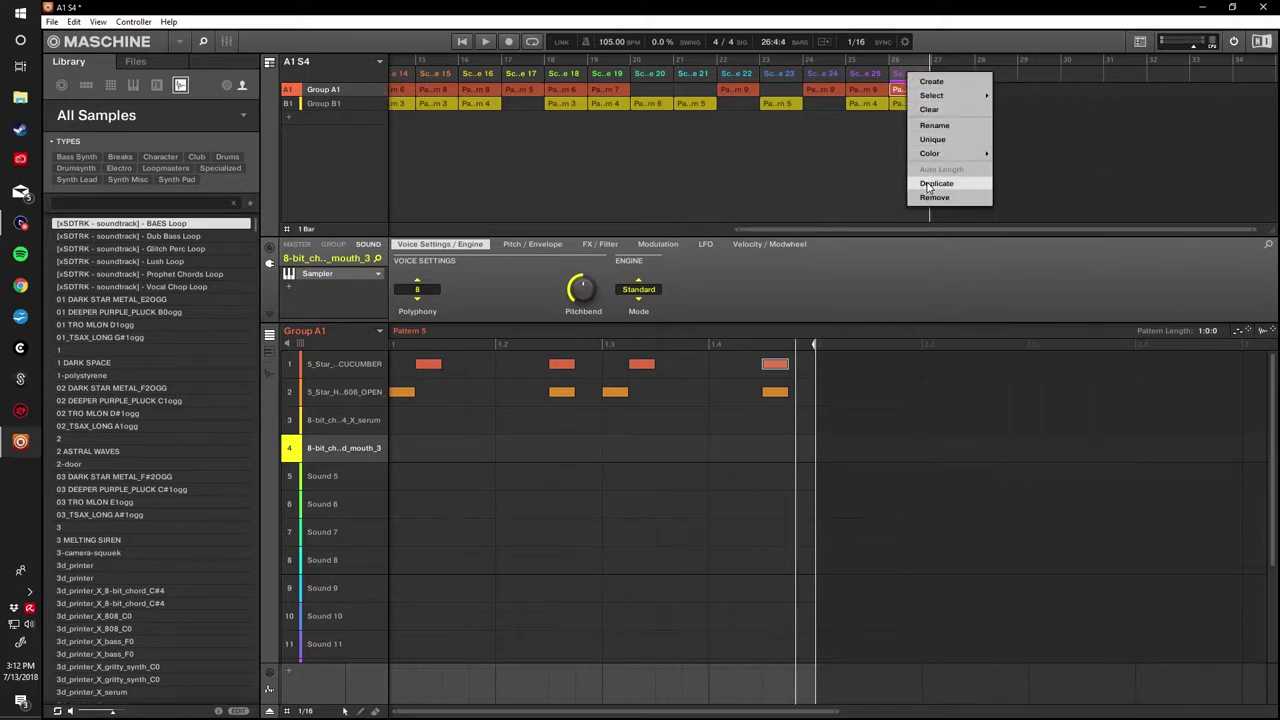
left_click(932, 184)
right_click(948, 106)
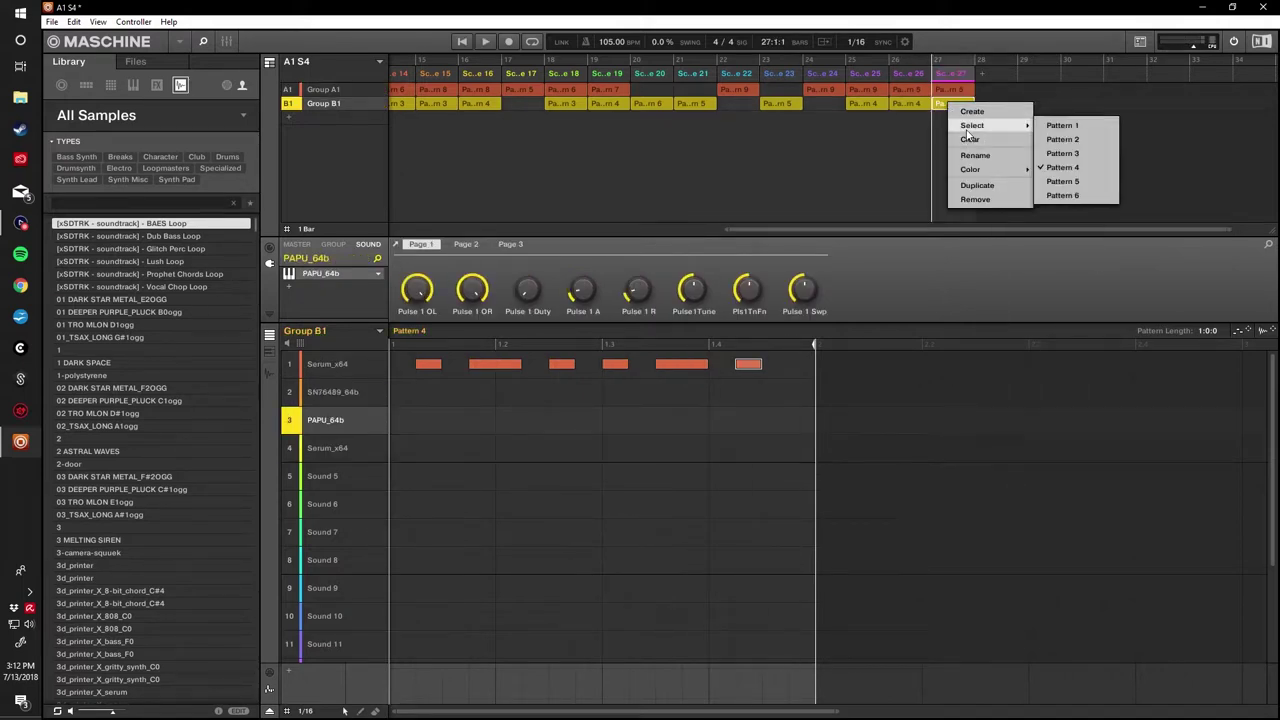
mouse_move(1020, 125)
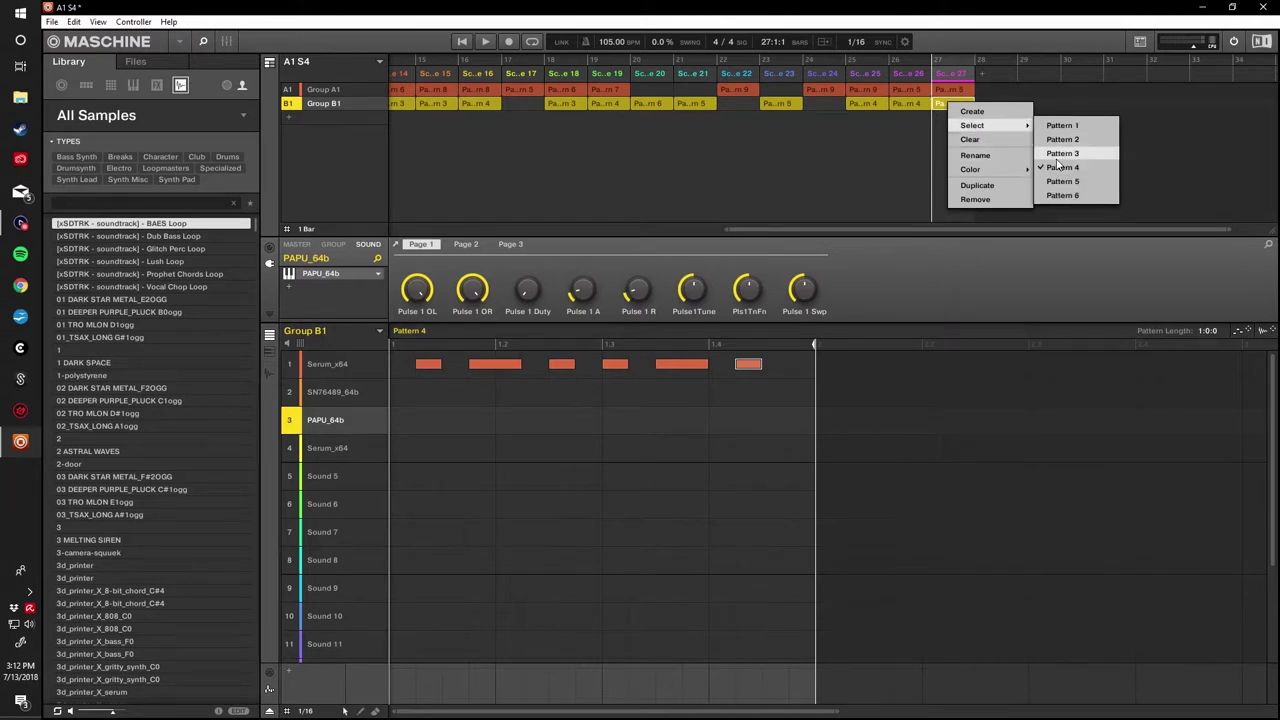
left_click(1055, 157)
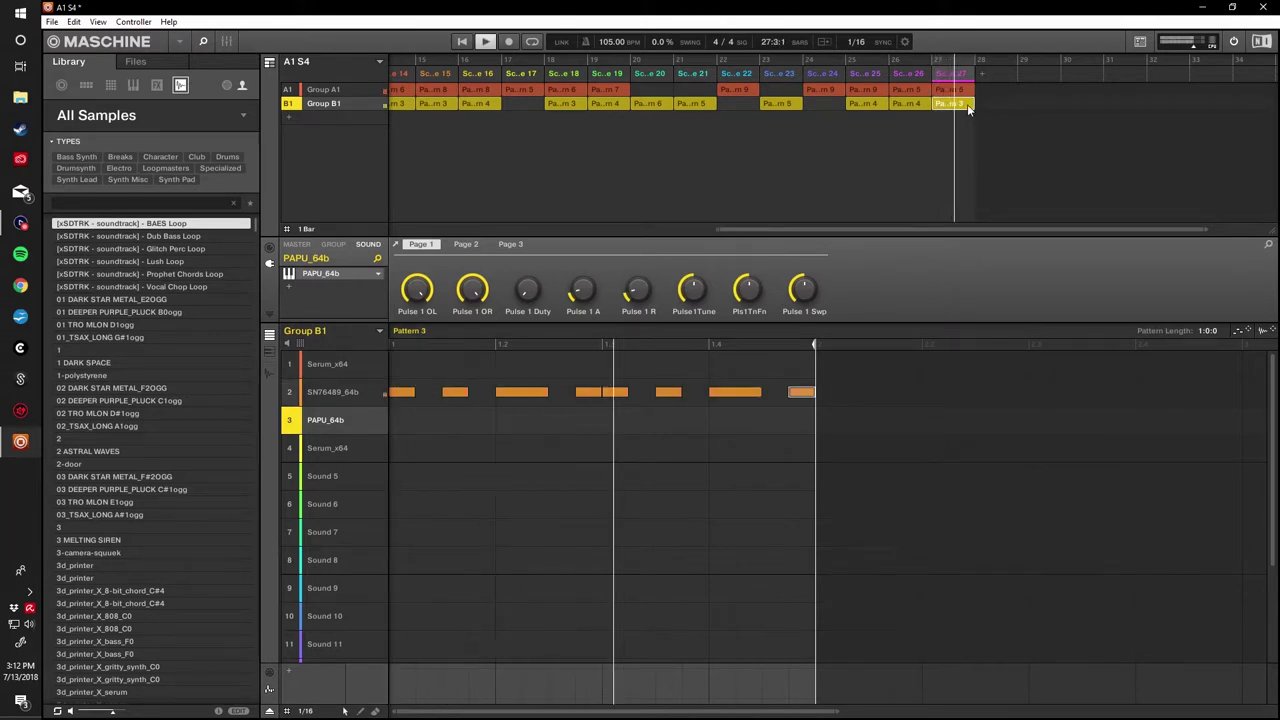
left_click(864, 76)
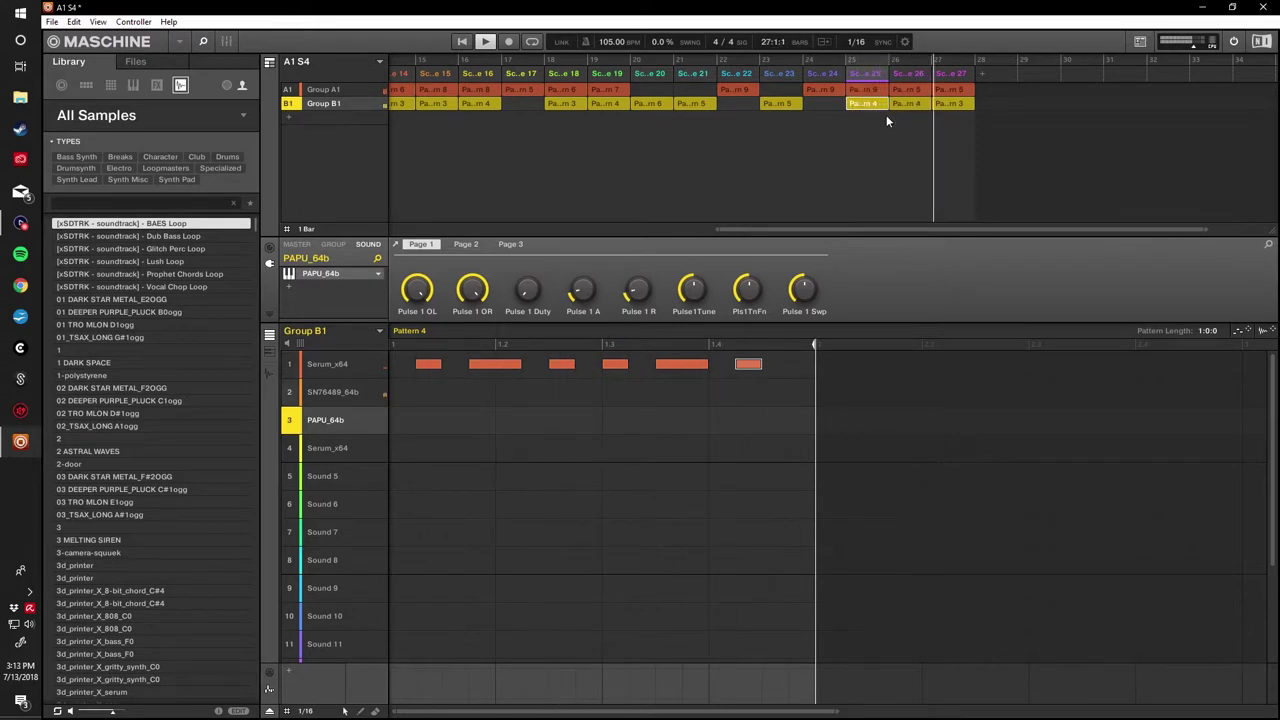
Add a scene at bar 28 with Pattern 2 for Group B1 and play the transition from Scene 27.
left_click(983, 74)
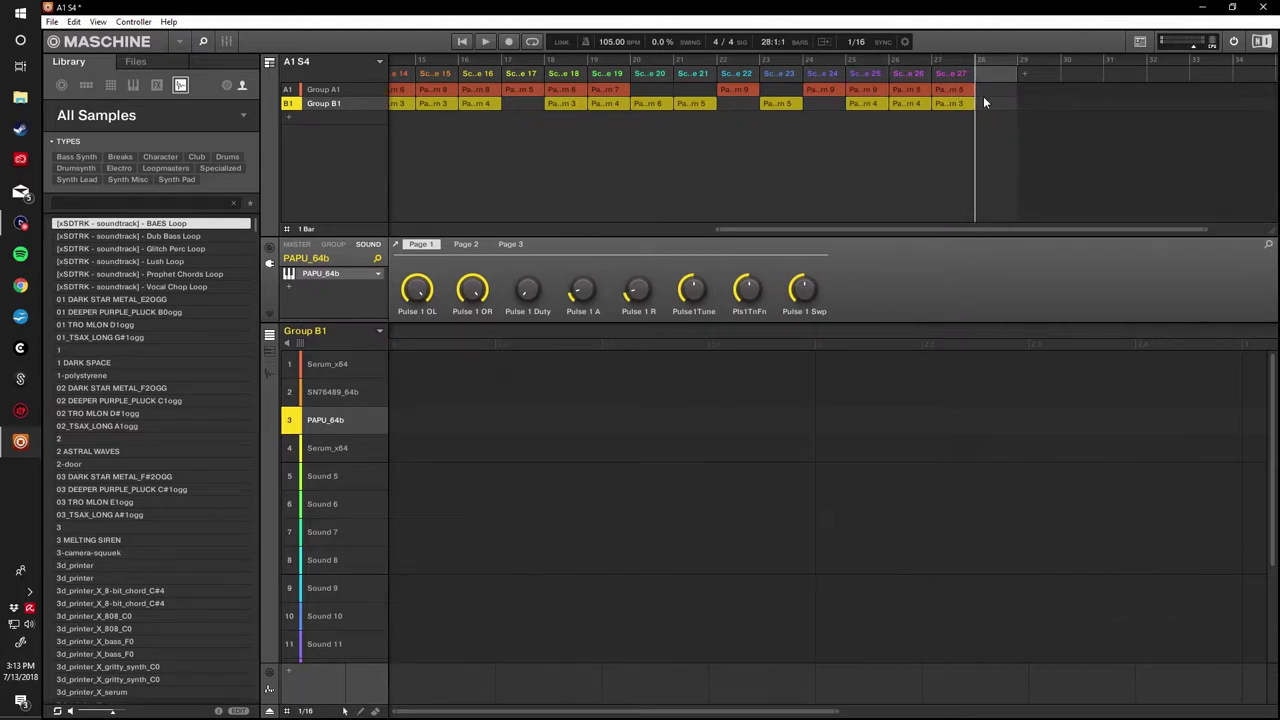
left_click(984, 100)
mouse_move(1007, 122)
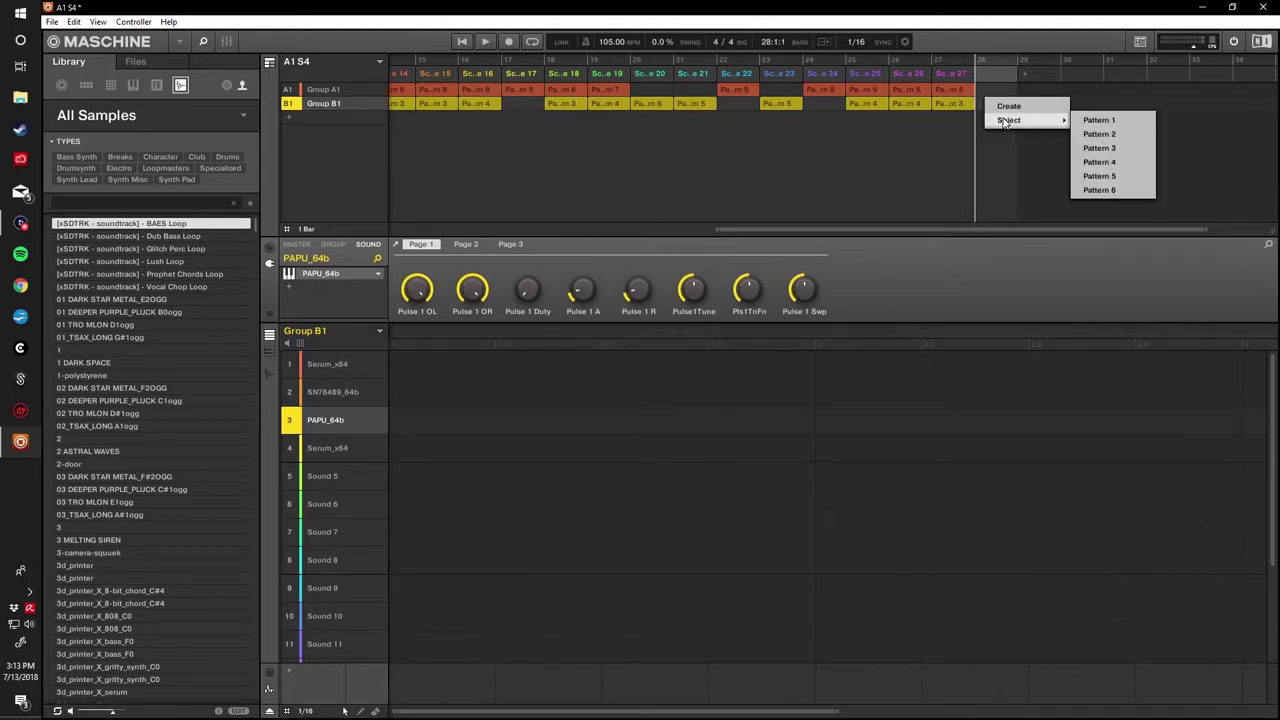
left_click(1099, 133)
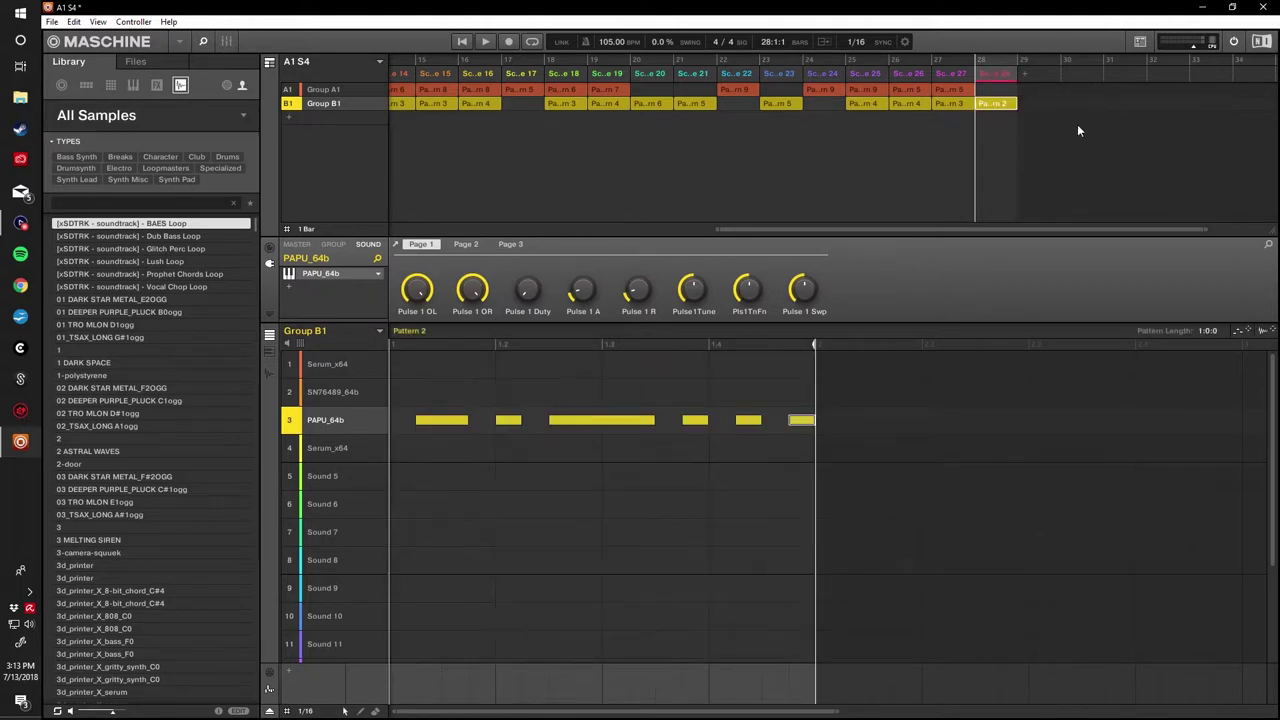
left_click(946, 76)
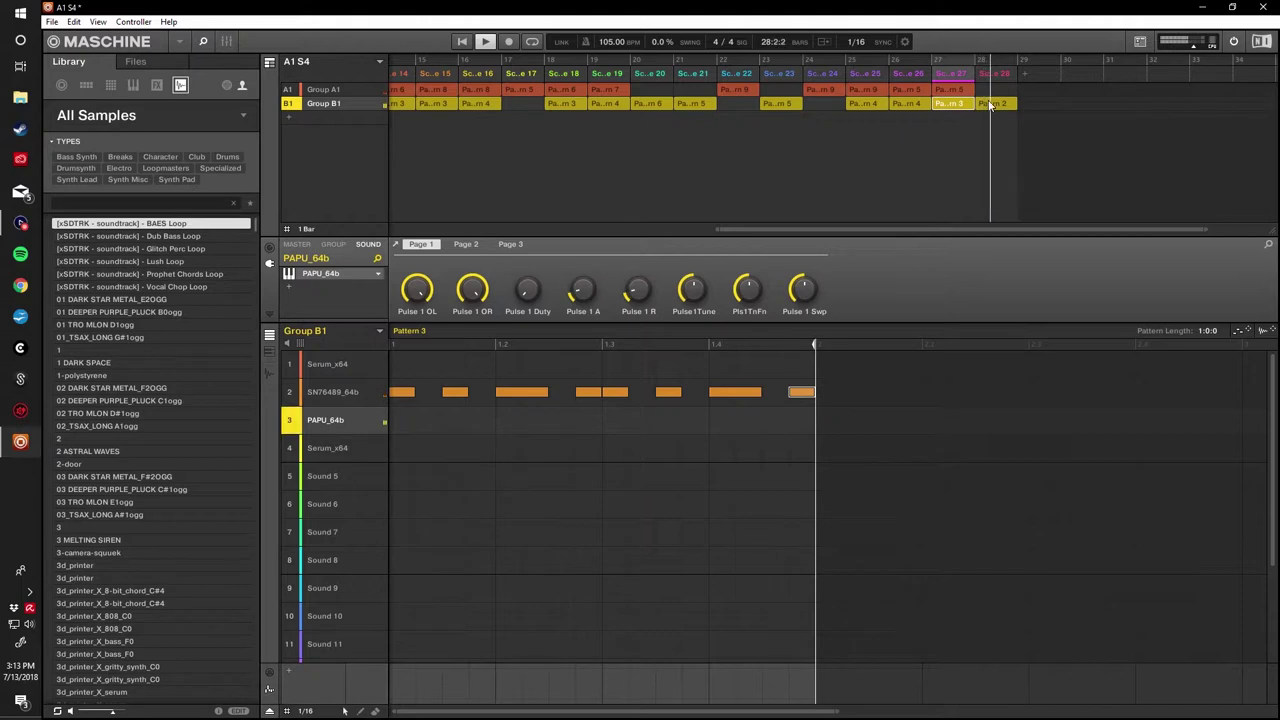
Switch Group B1 in Scene 28 to Pattern 1 and play the ending of the arrangement.
right_click(997, 105)
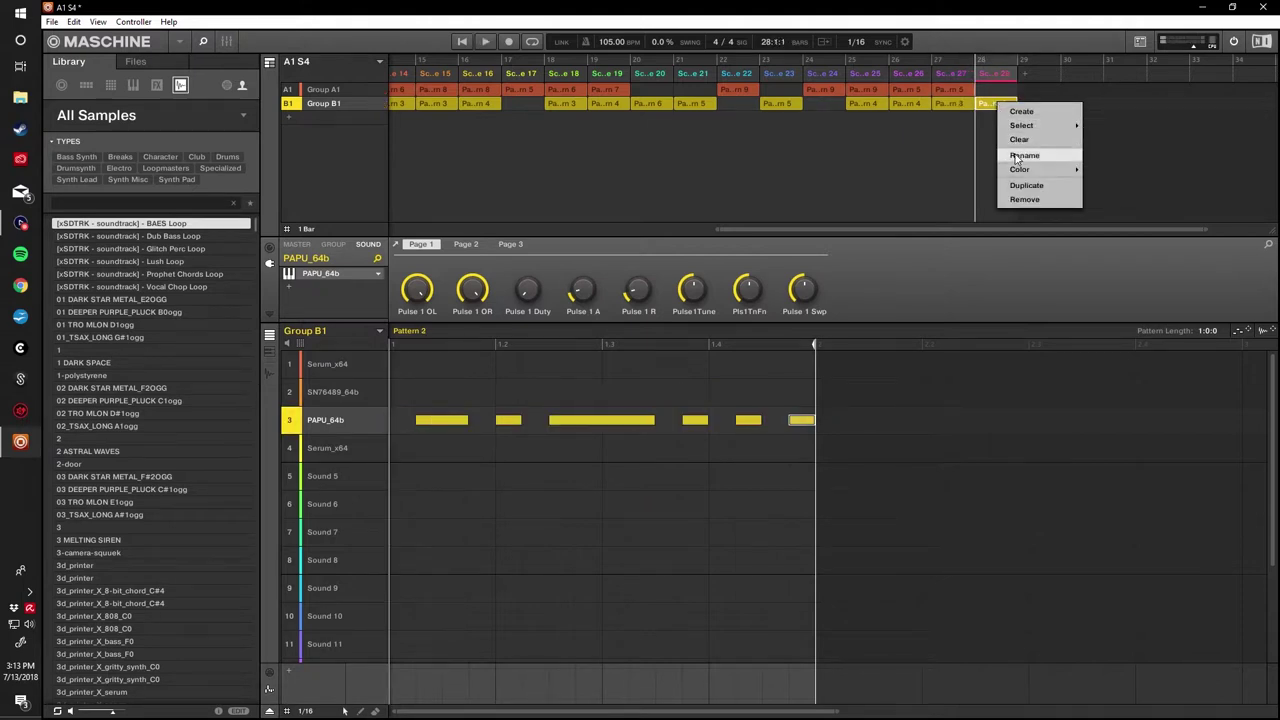
mouse_move(1035, 125)
left_click(1108, 125)
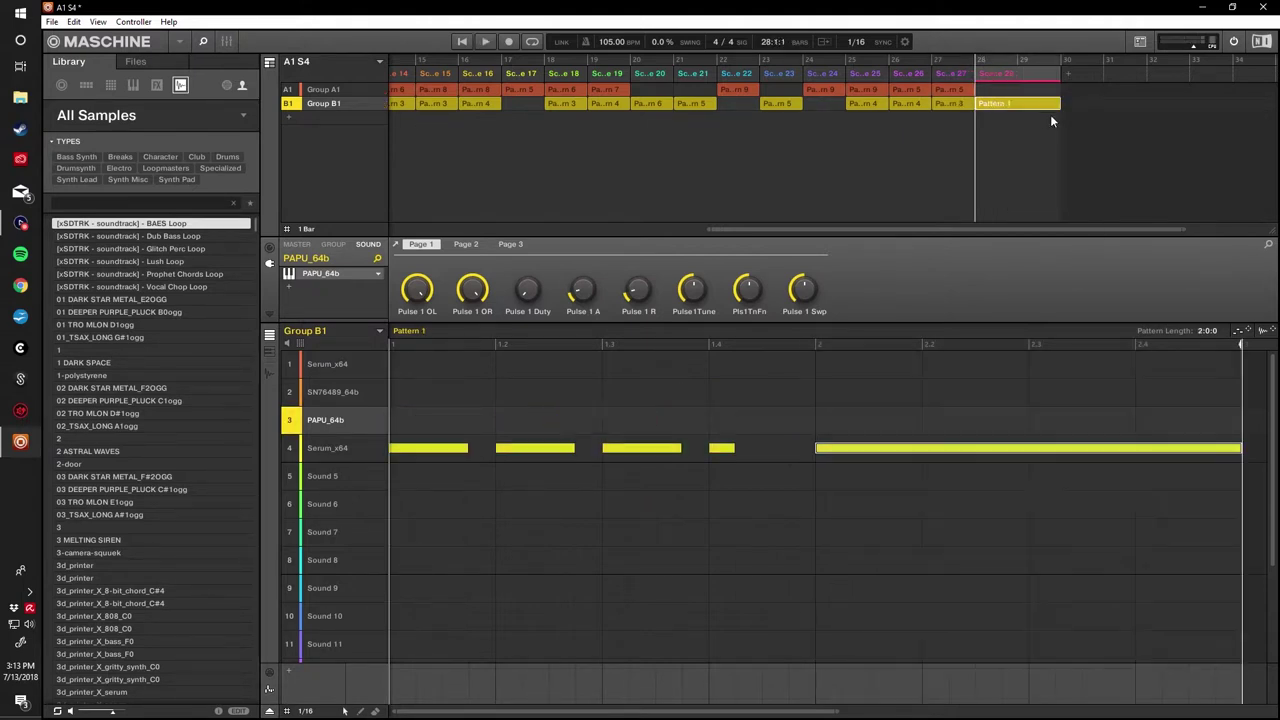
left_click(946, 90)
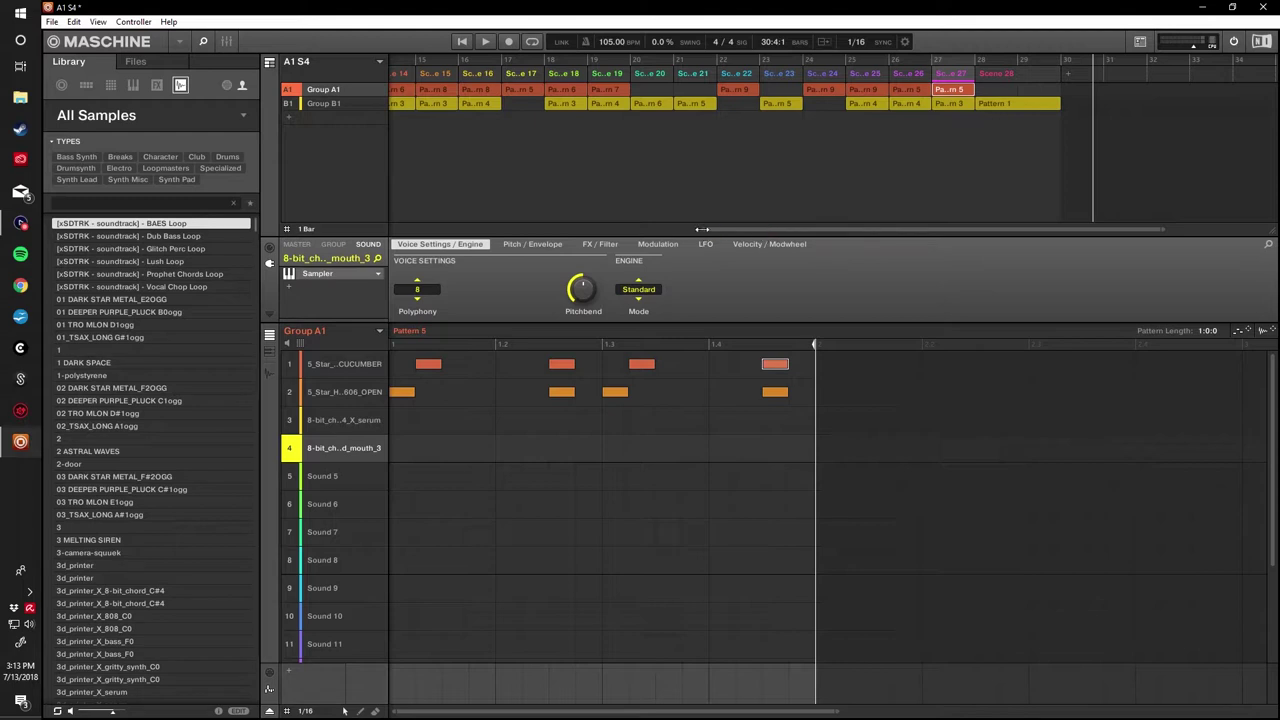
Show the whole arrangement and play the song from the first bar to the end of Scene 28, stopping playback there.
left_click_drag(702, 230, 306, 228)
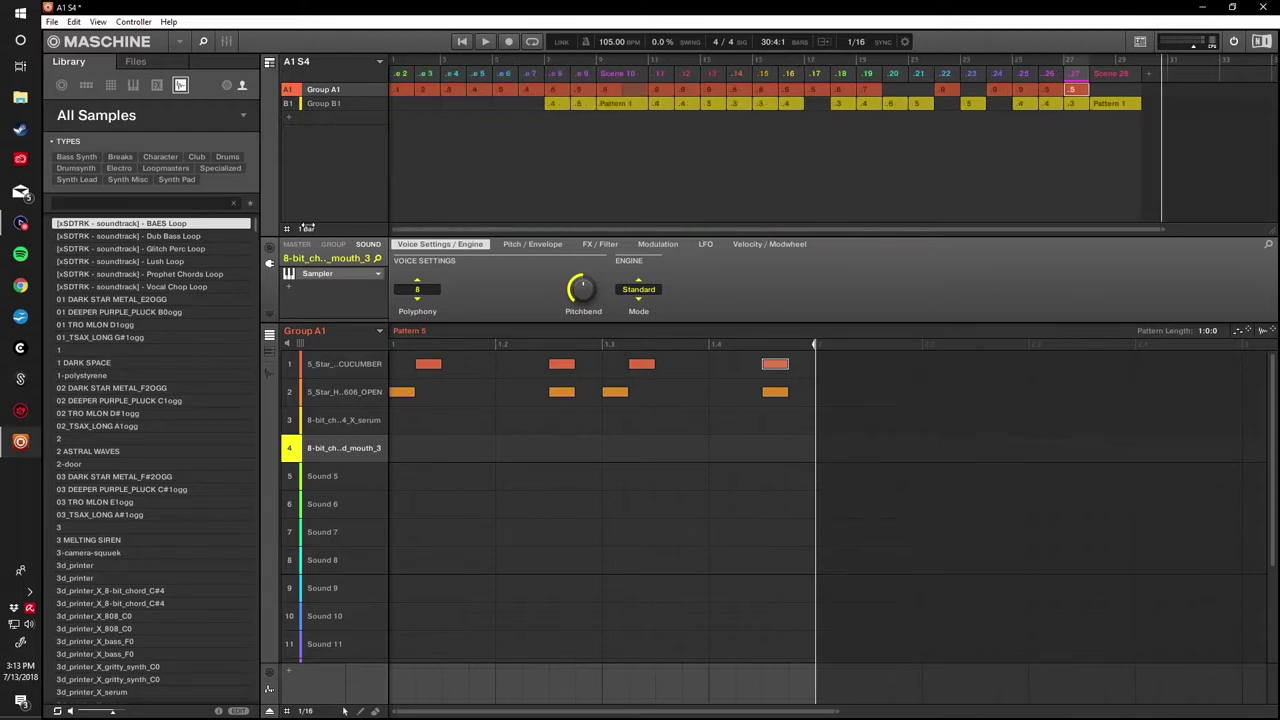
left_click(462, 42)
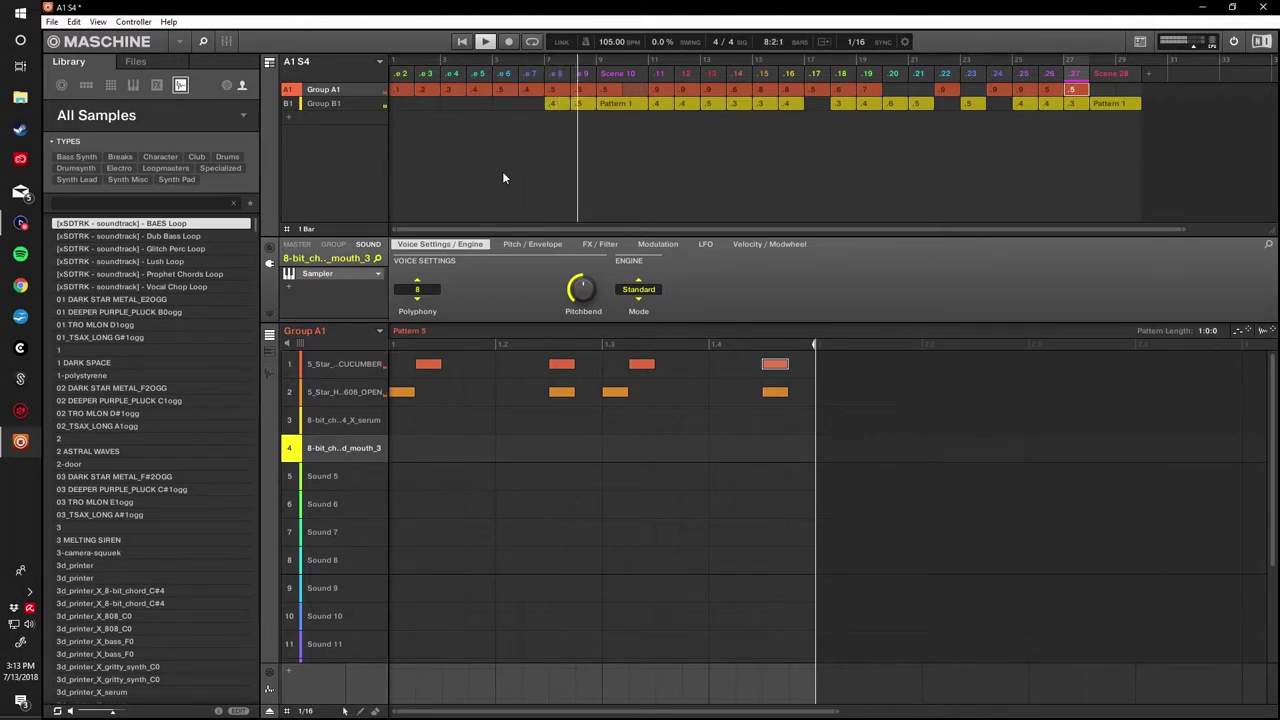
key("Down")
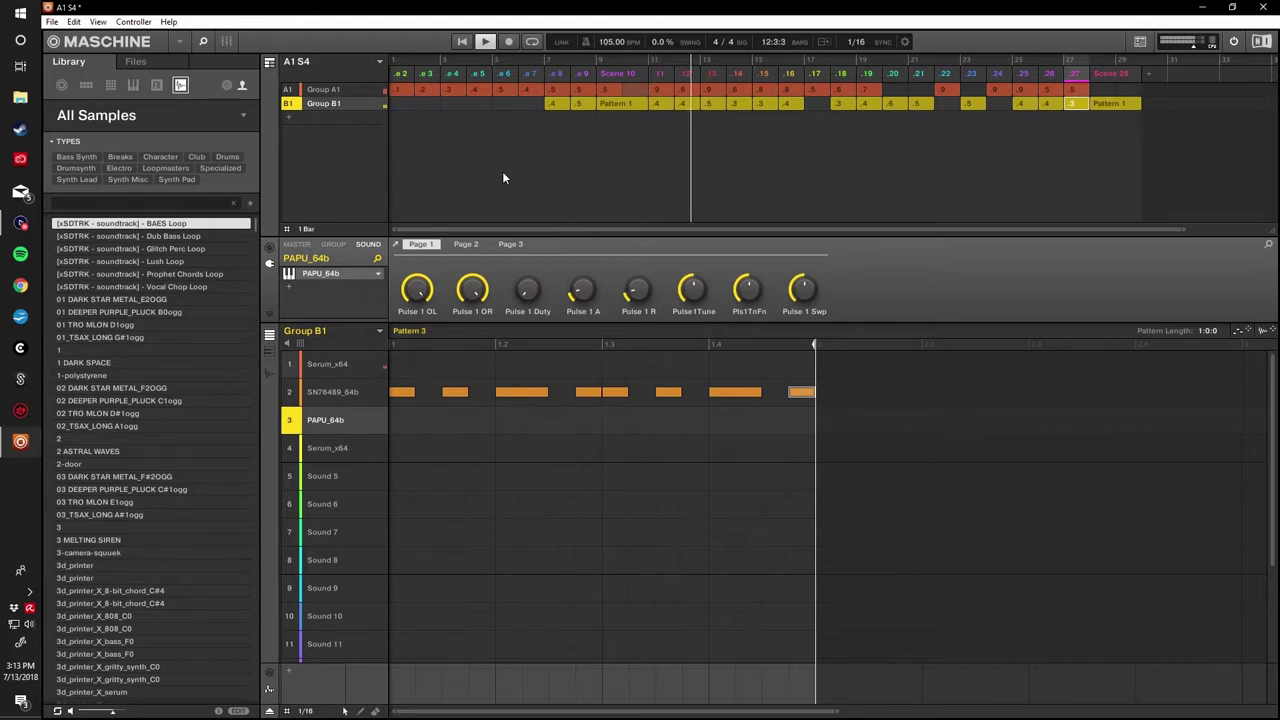
key("Left")
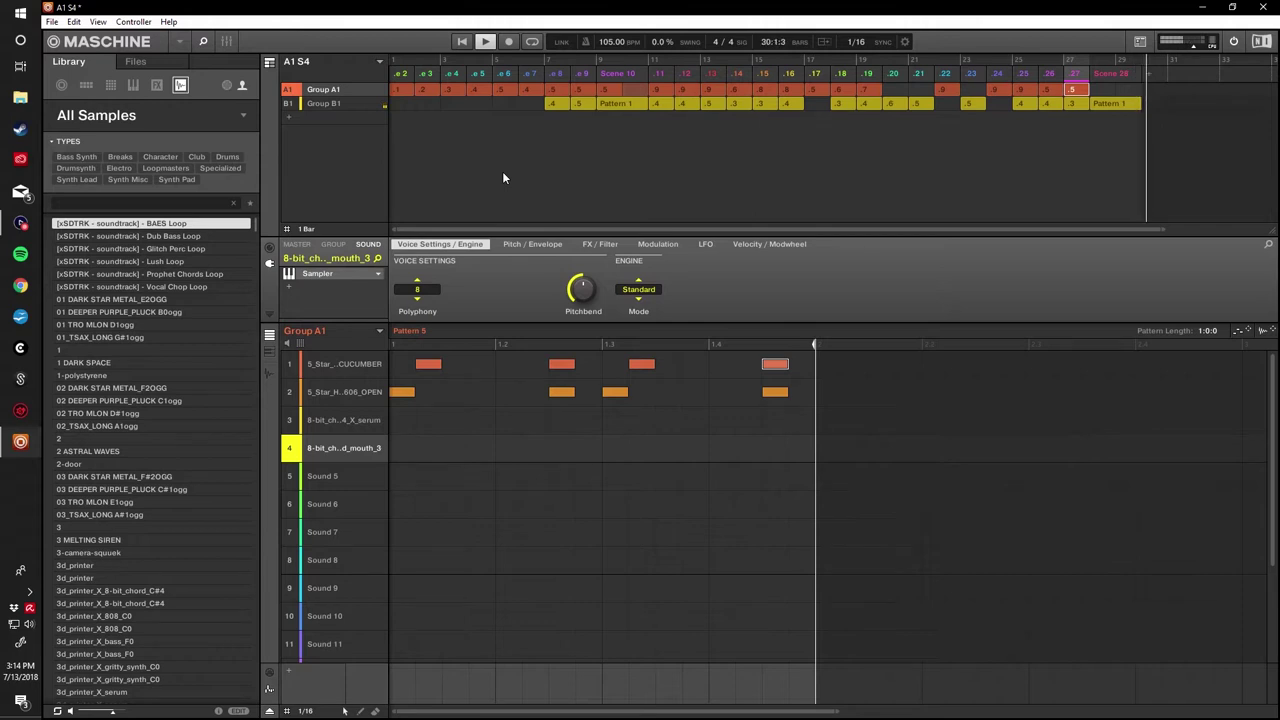
left_click(485, 41)
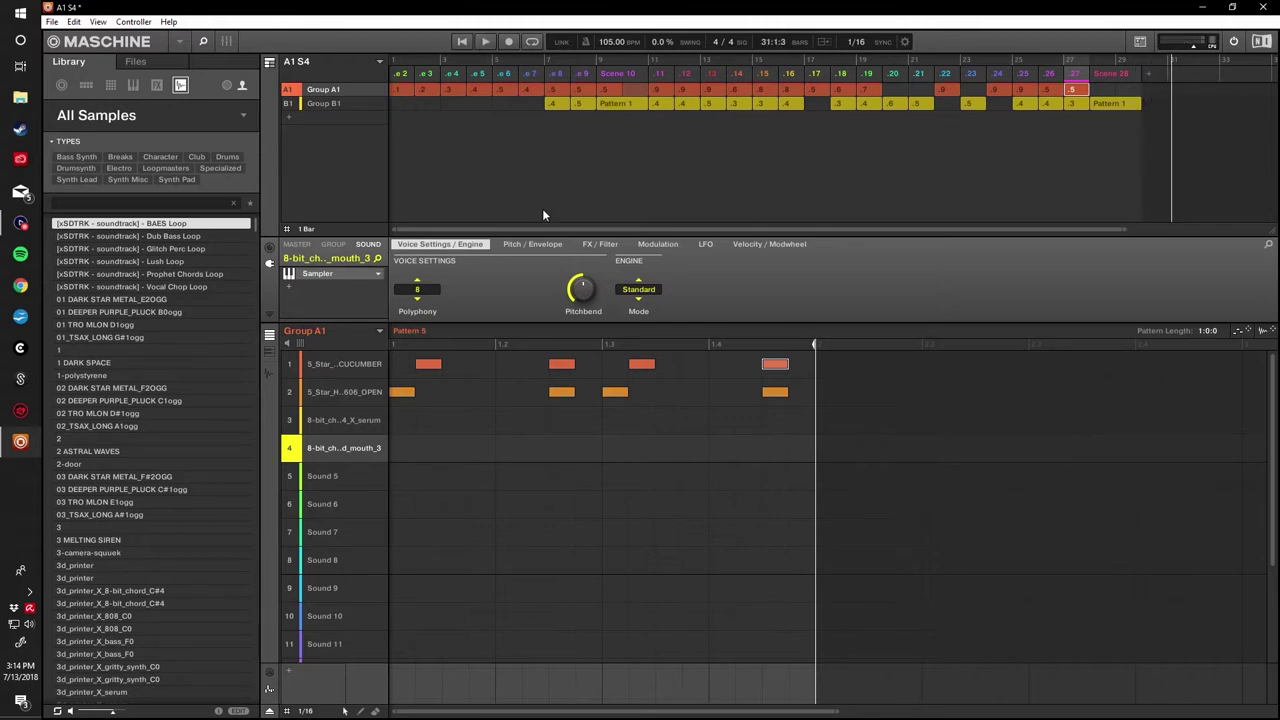